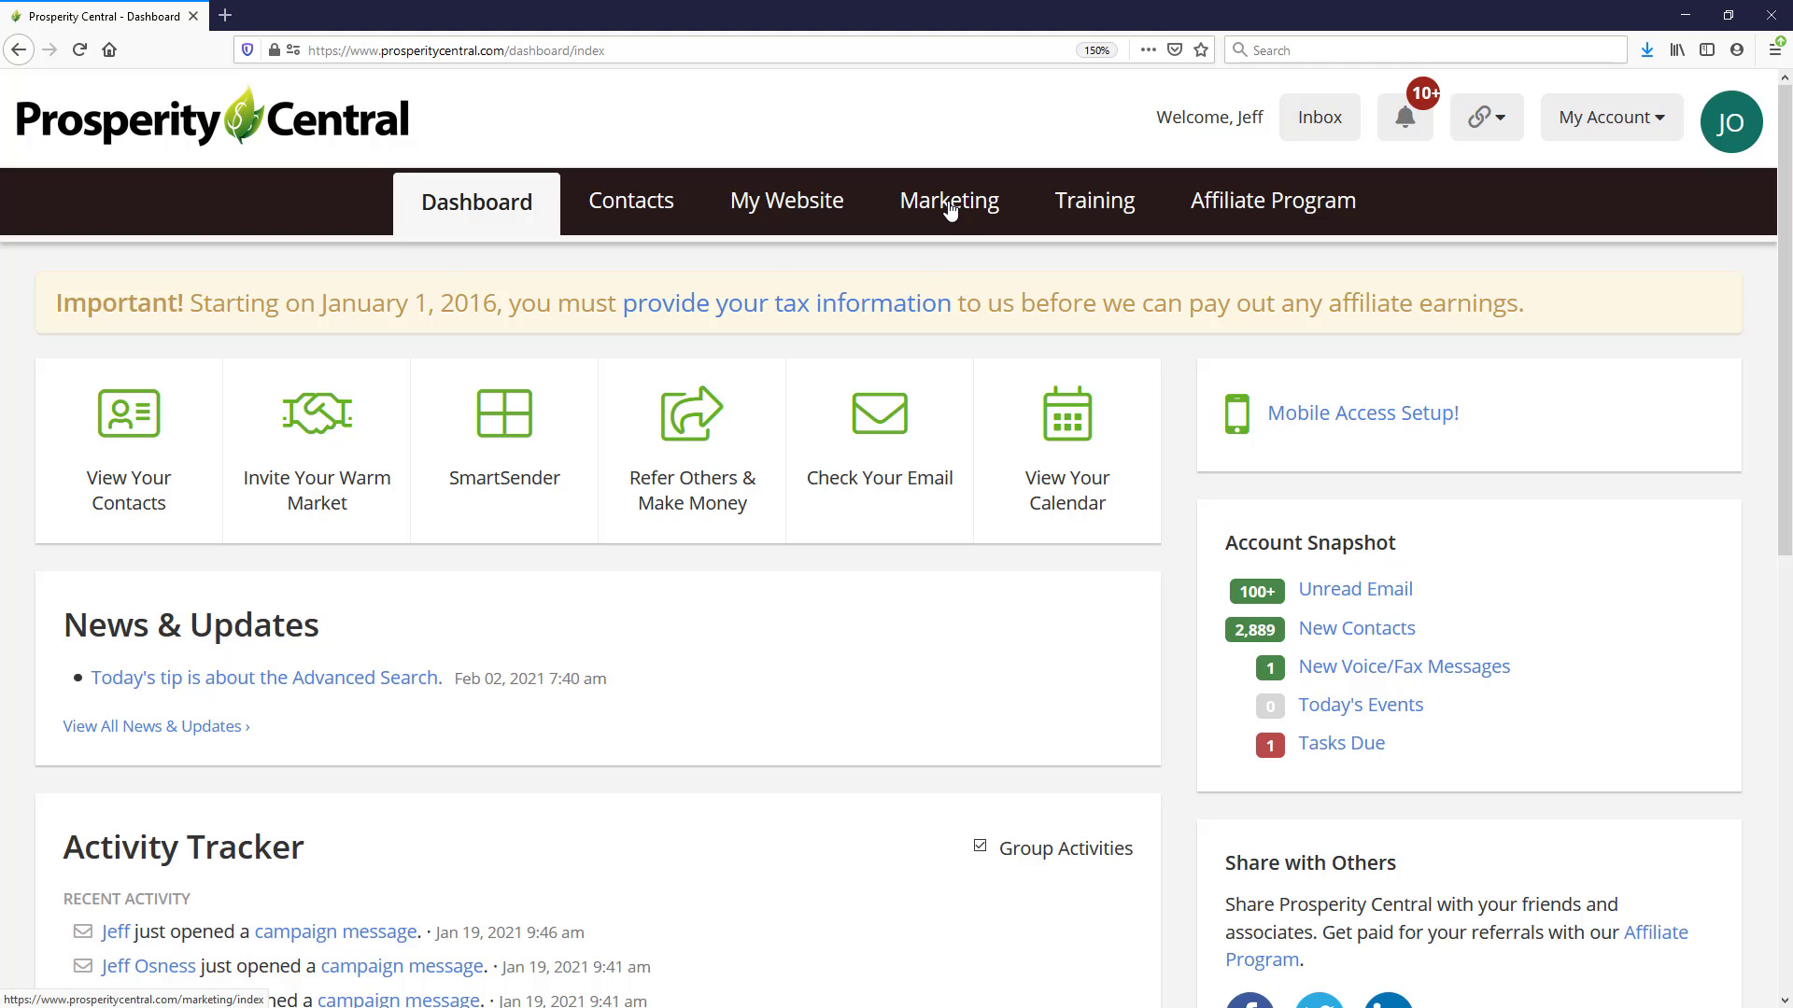
Open the Default Dialing Set copy for editing from the disposition settings of the PhoneBurner marketing tool.
scroll(774, 597, "down", 10)
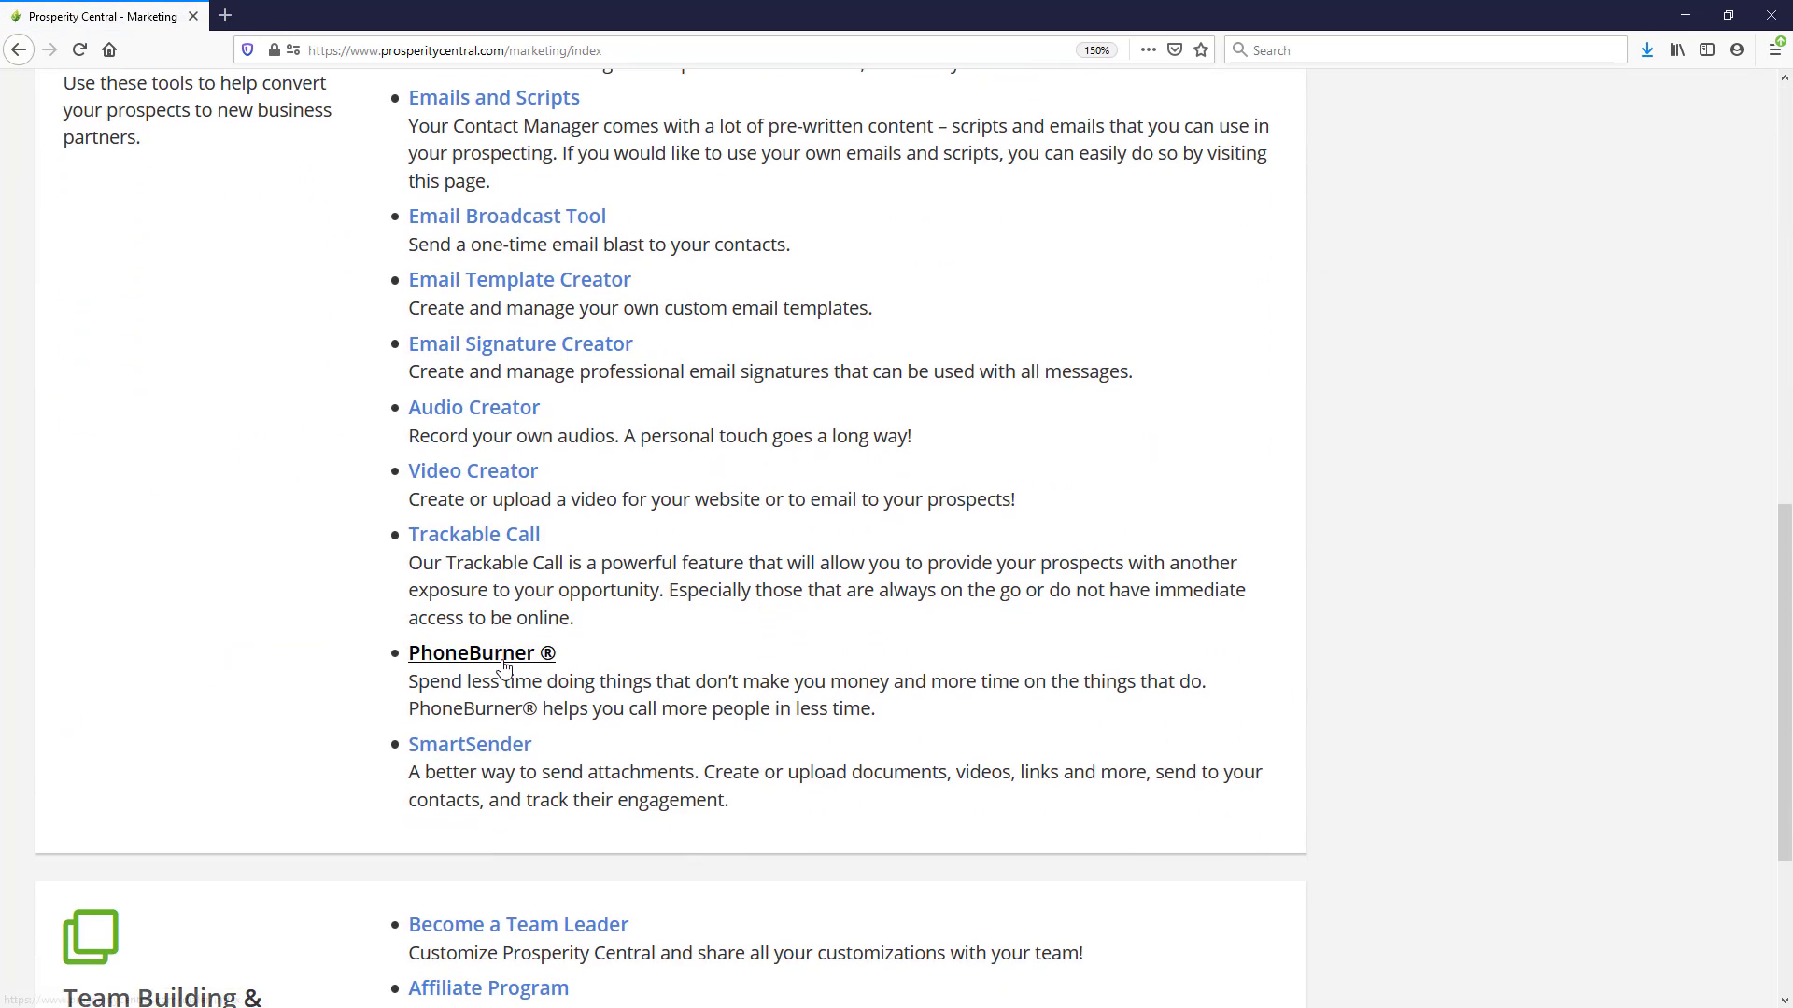
left_click(505, 659)
left_click(851, 319)
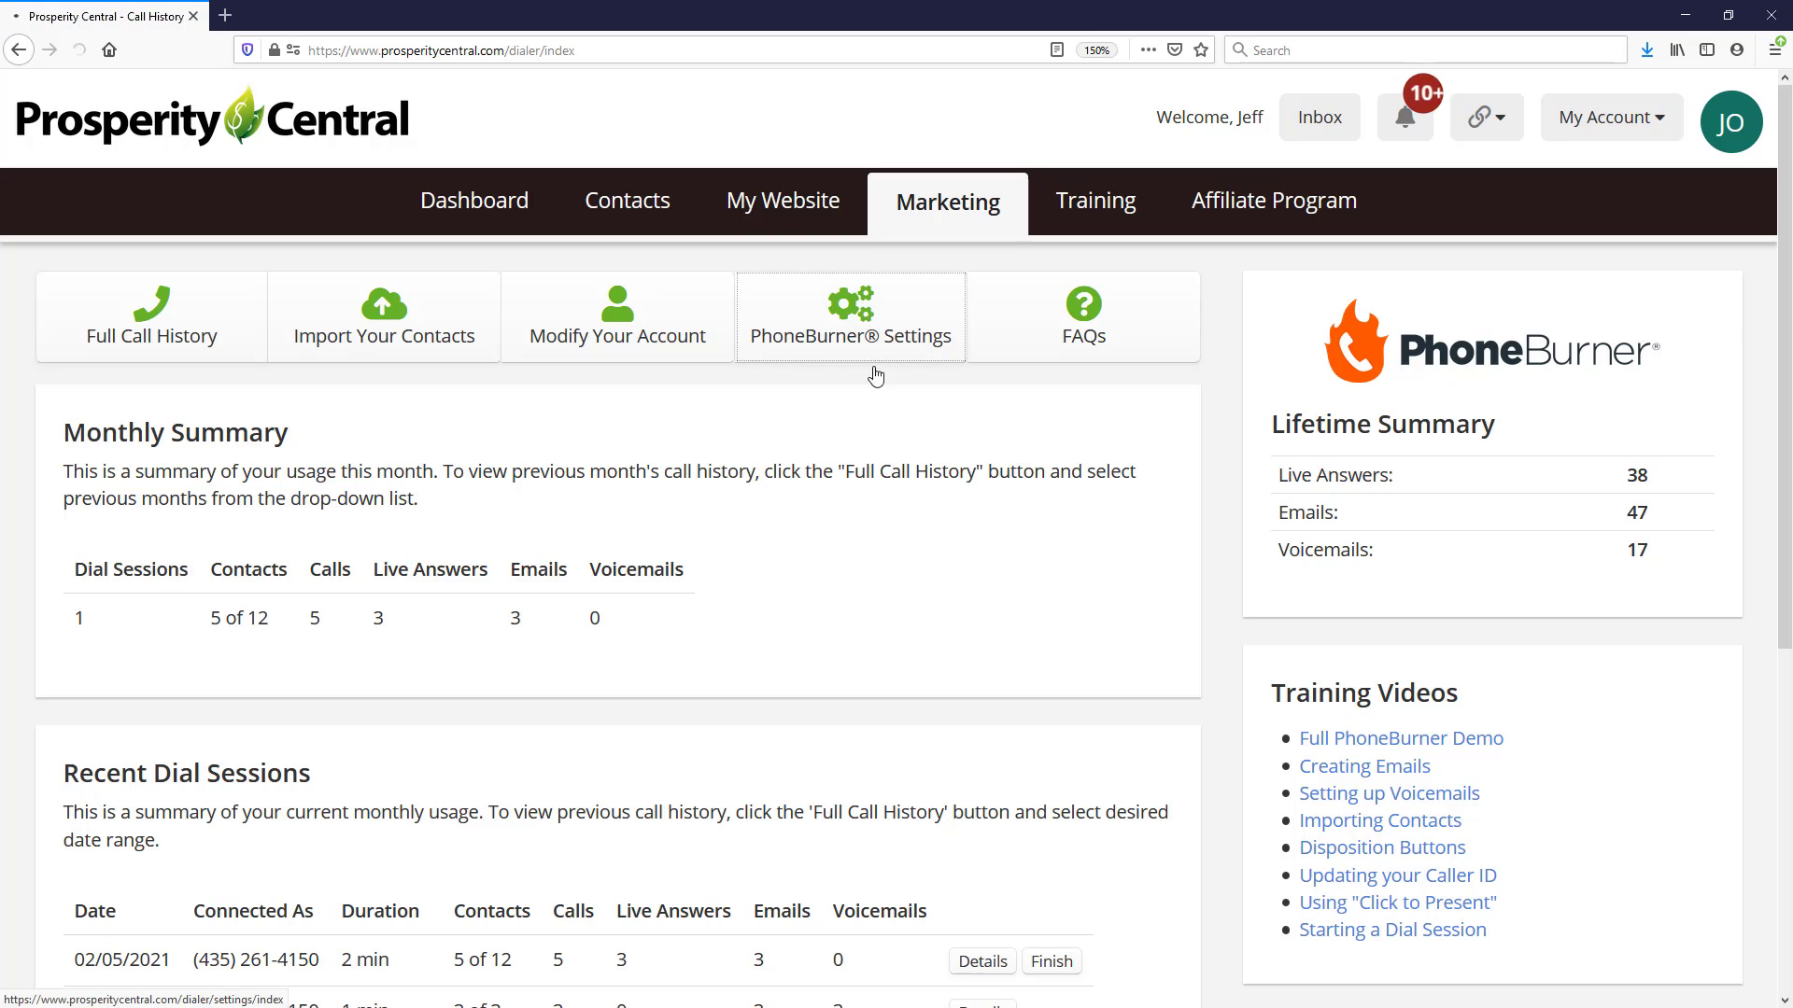
left_click(215, 668)
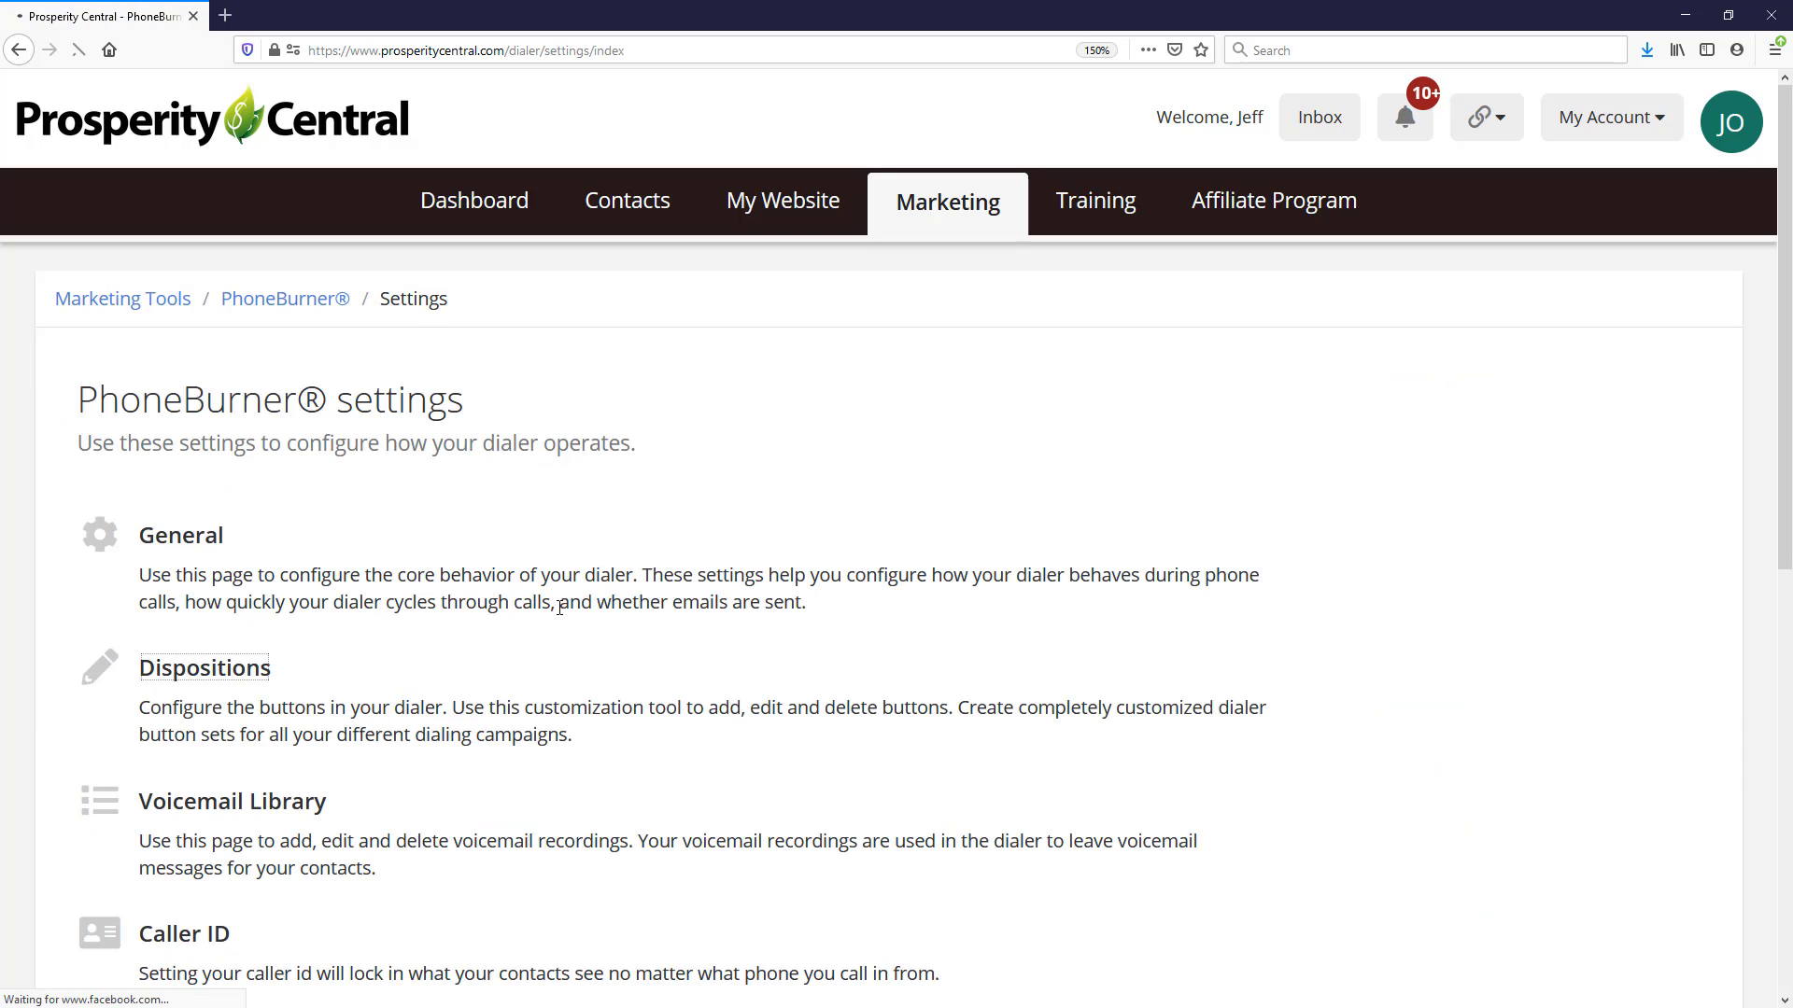
scroll(662, 569, "down", 5)
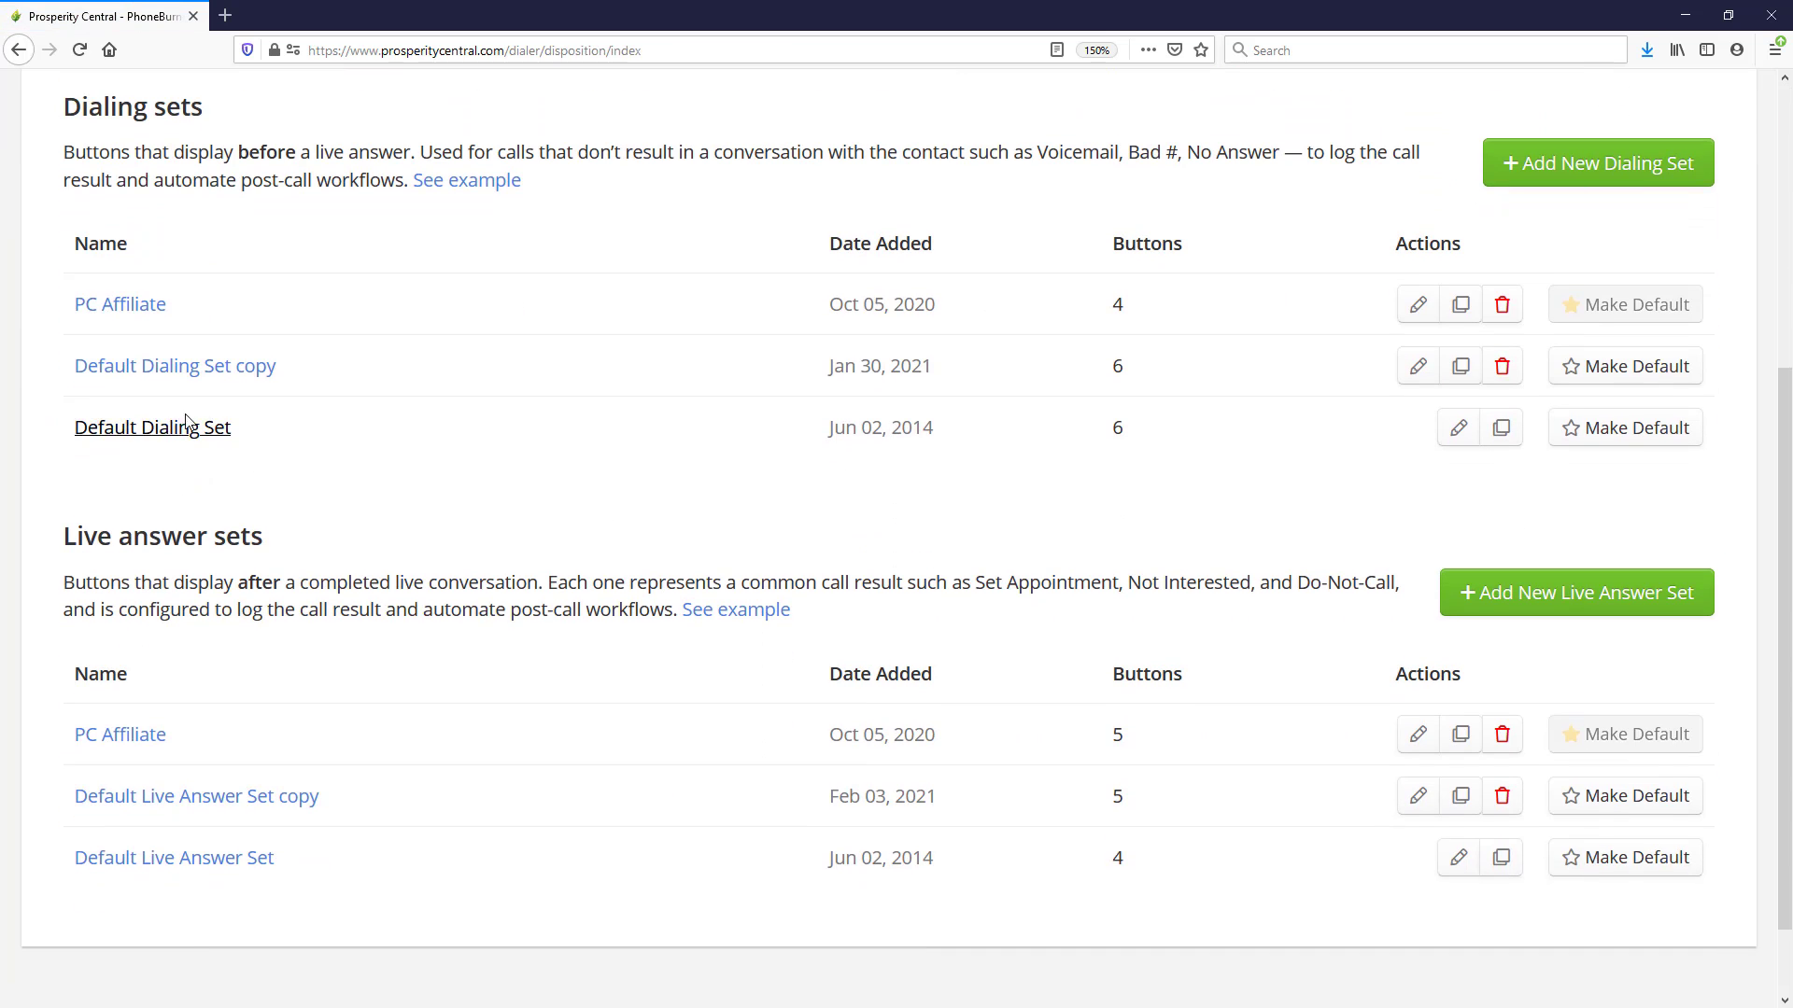
left_click(150, 373)
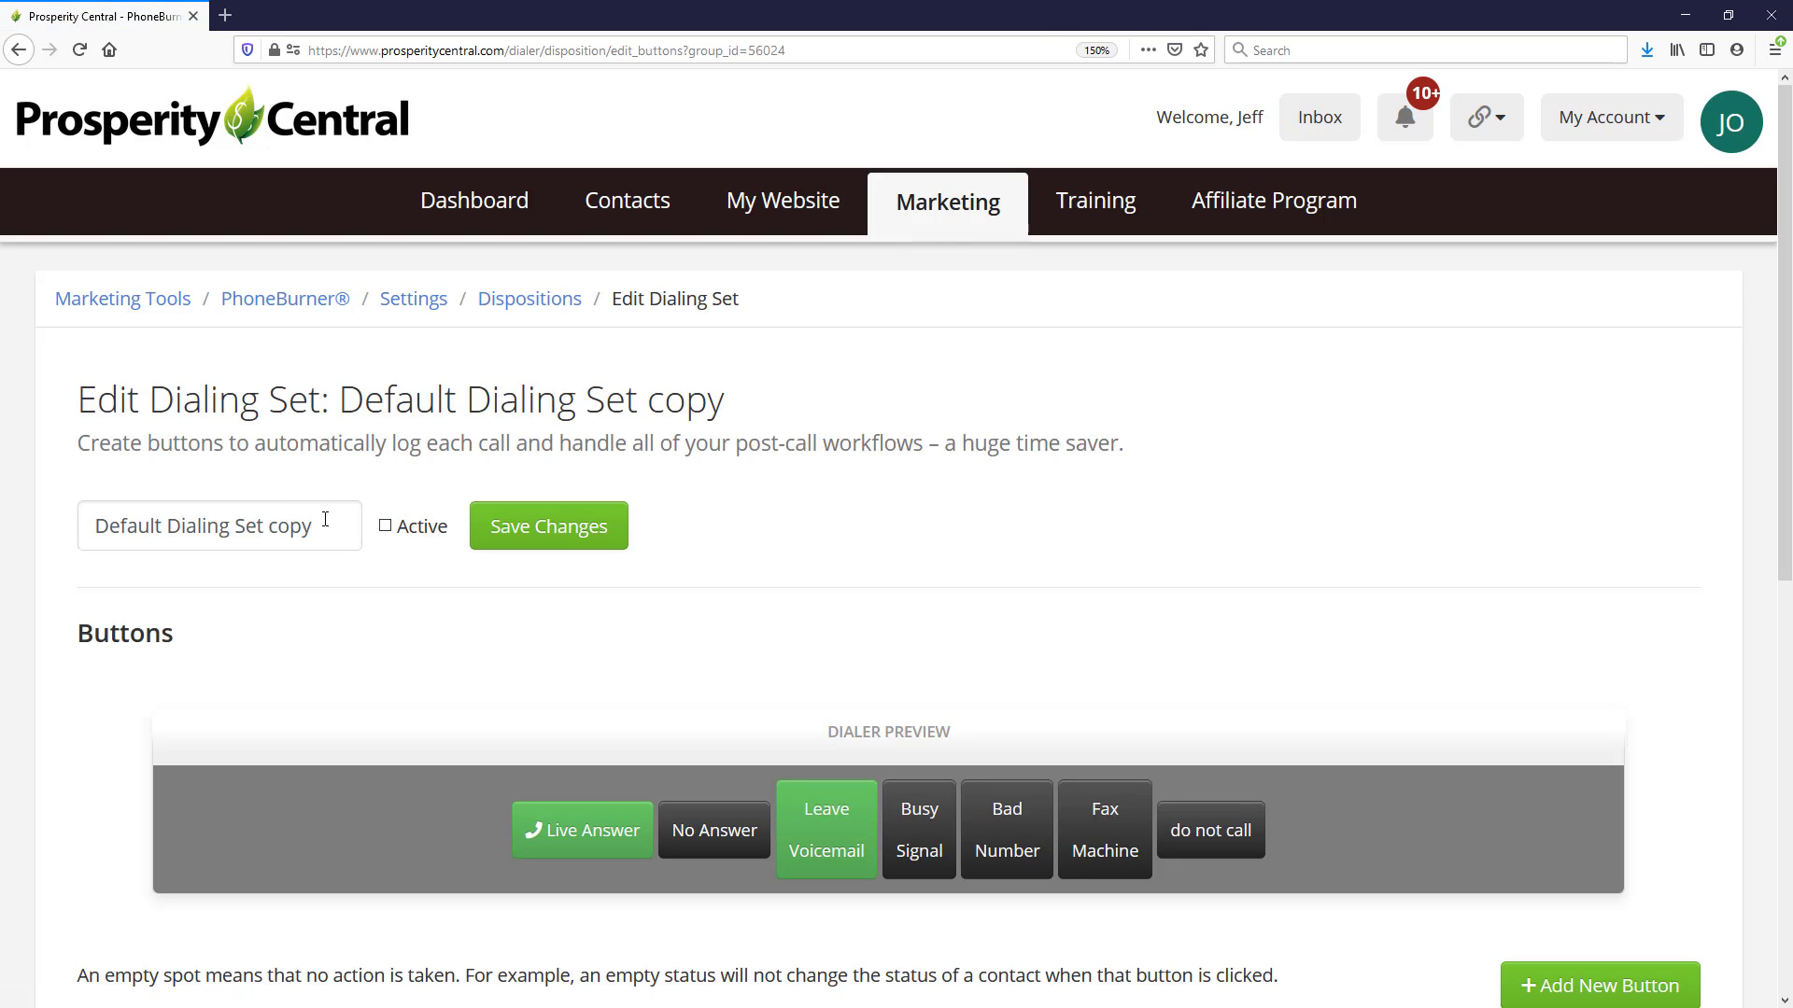
Rename the dialing set as Demo Set and make it active, saving the changes.
left_click_drag(327, 521, 28, 527)
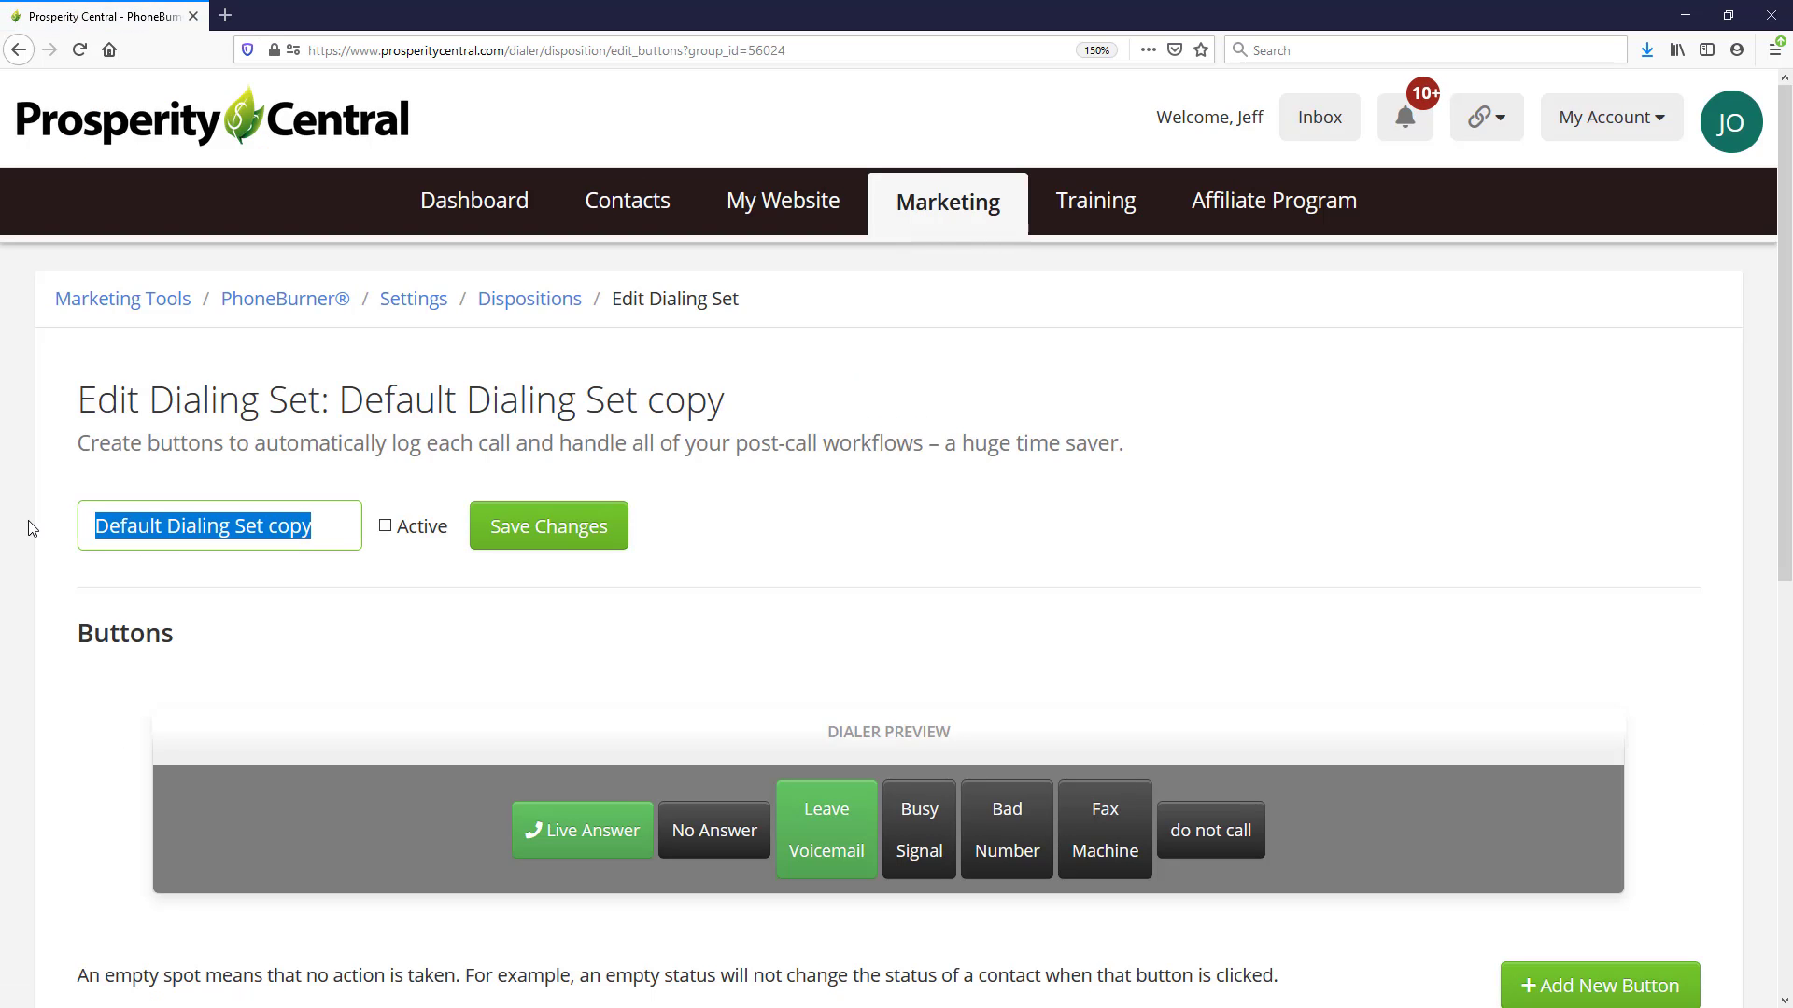
type("Demo Set")
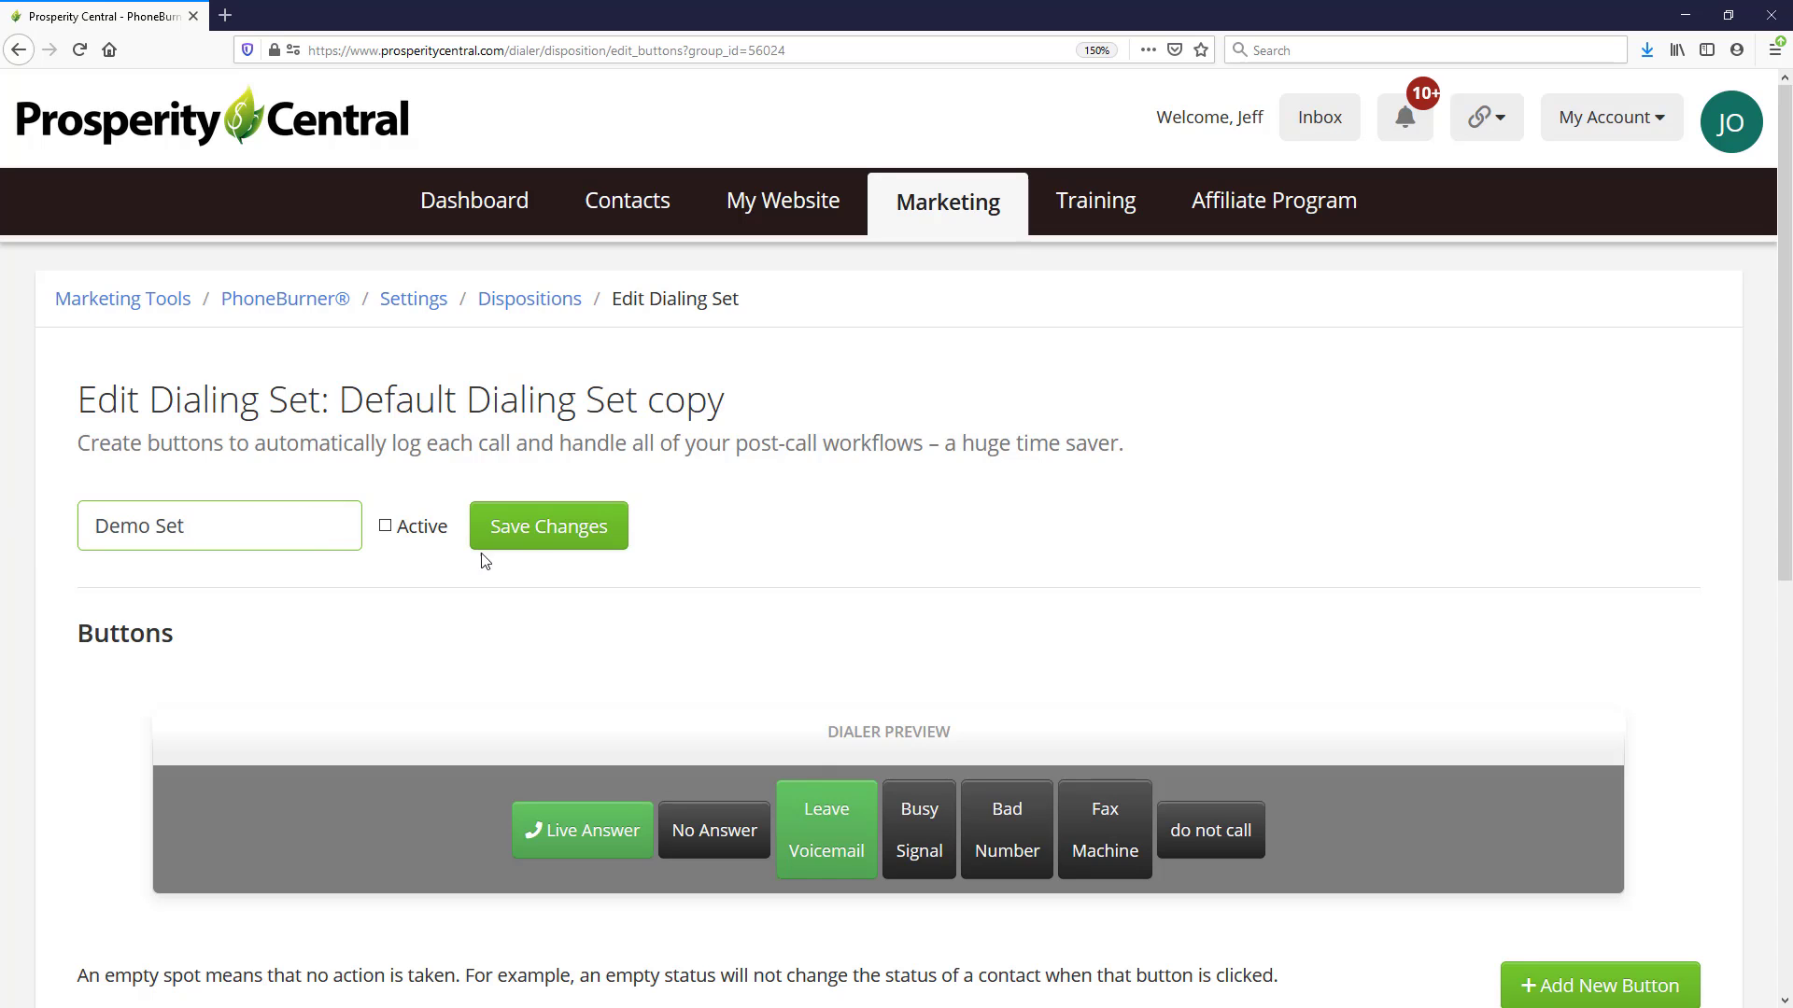
left_click(528, 528)
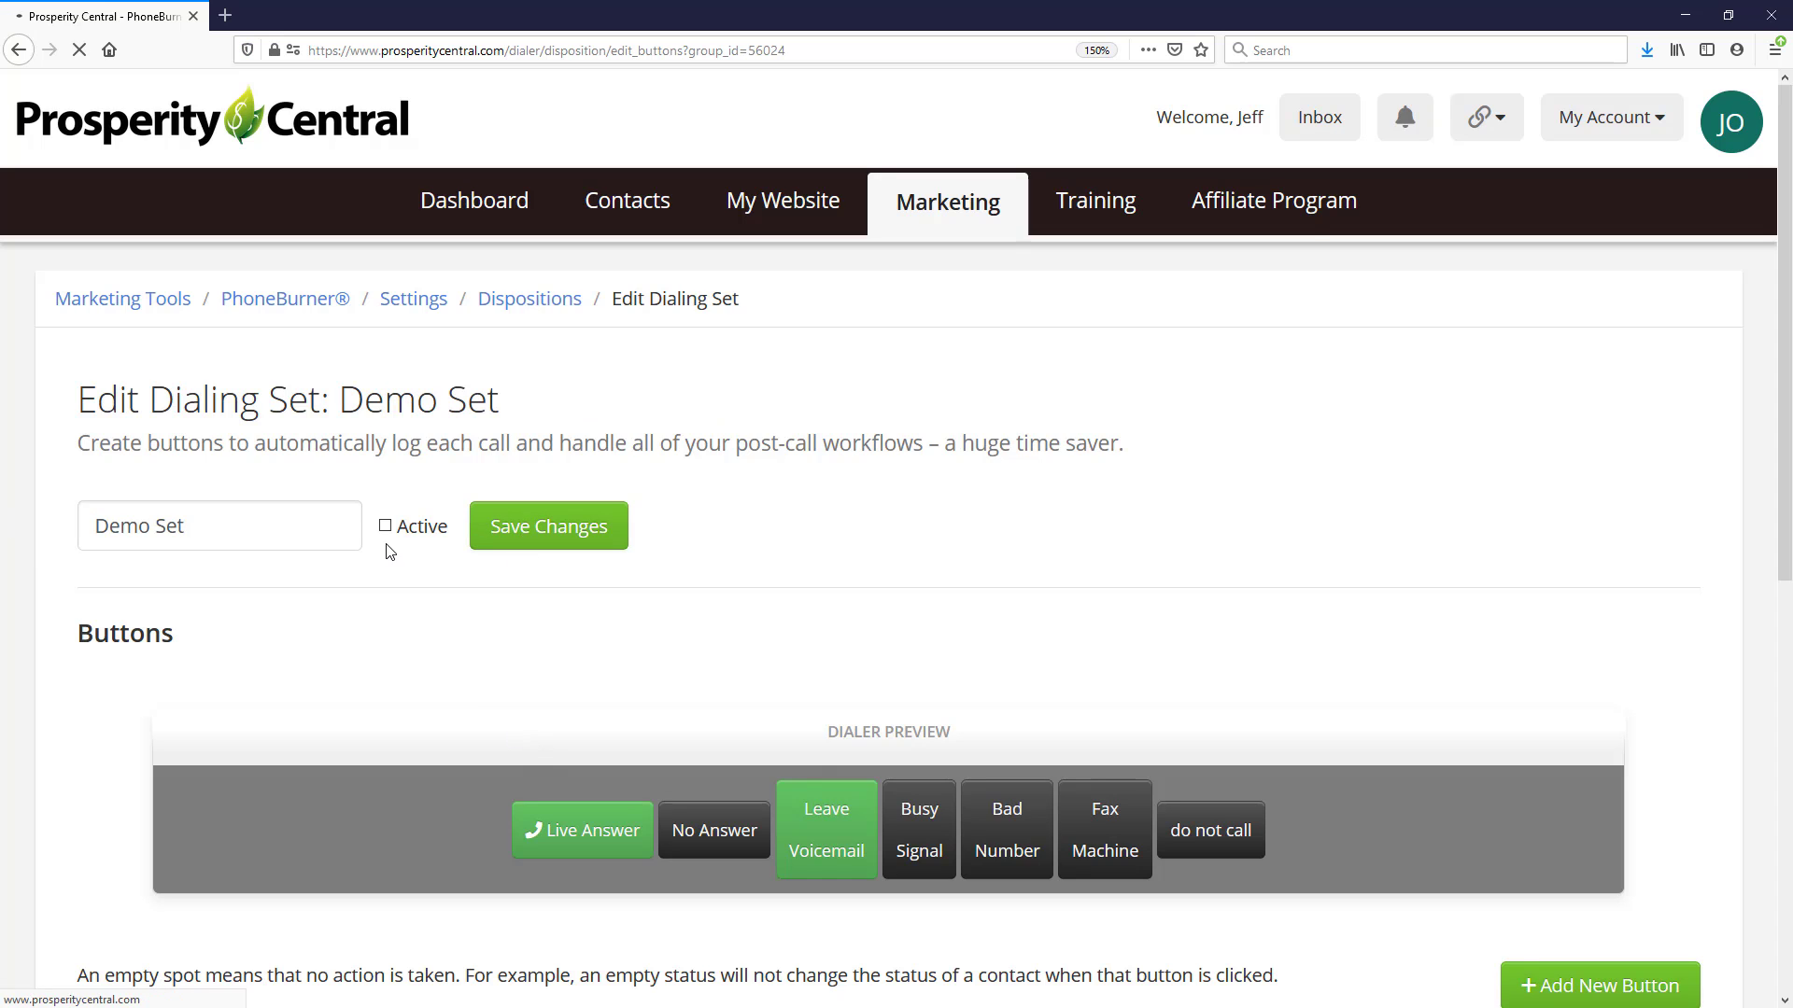
left_click(386, 526)
left_click(504, 526)
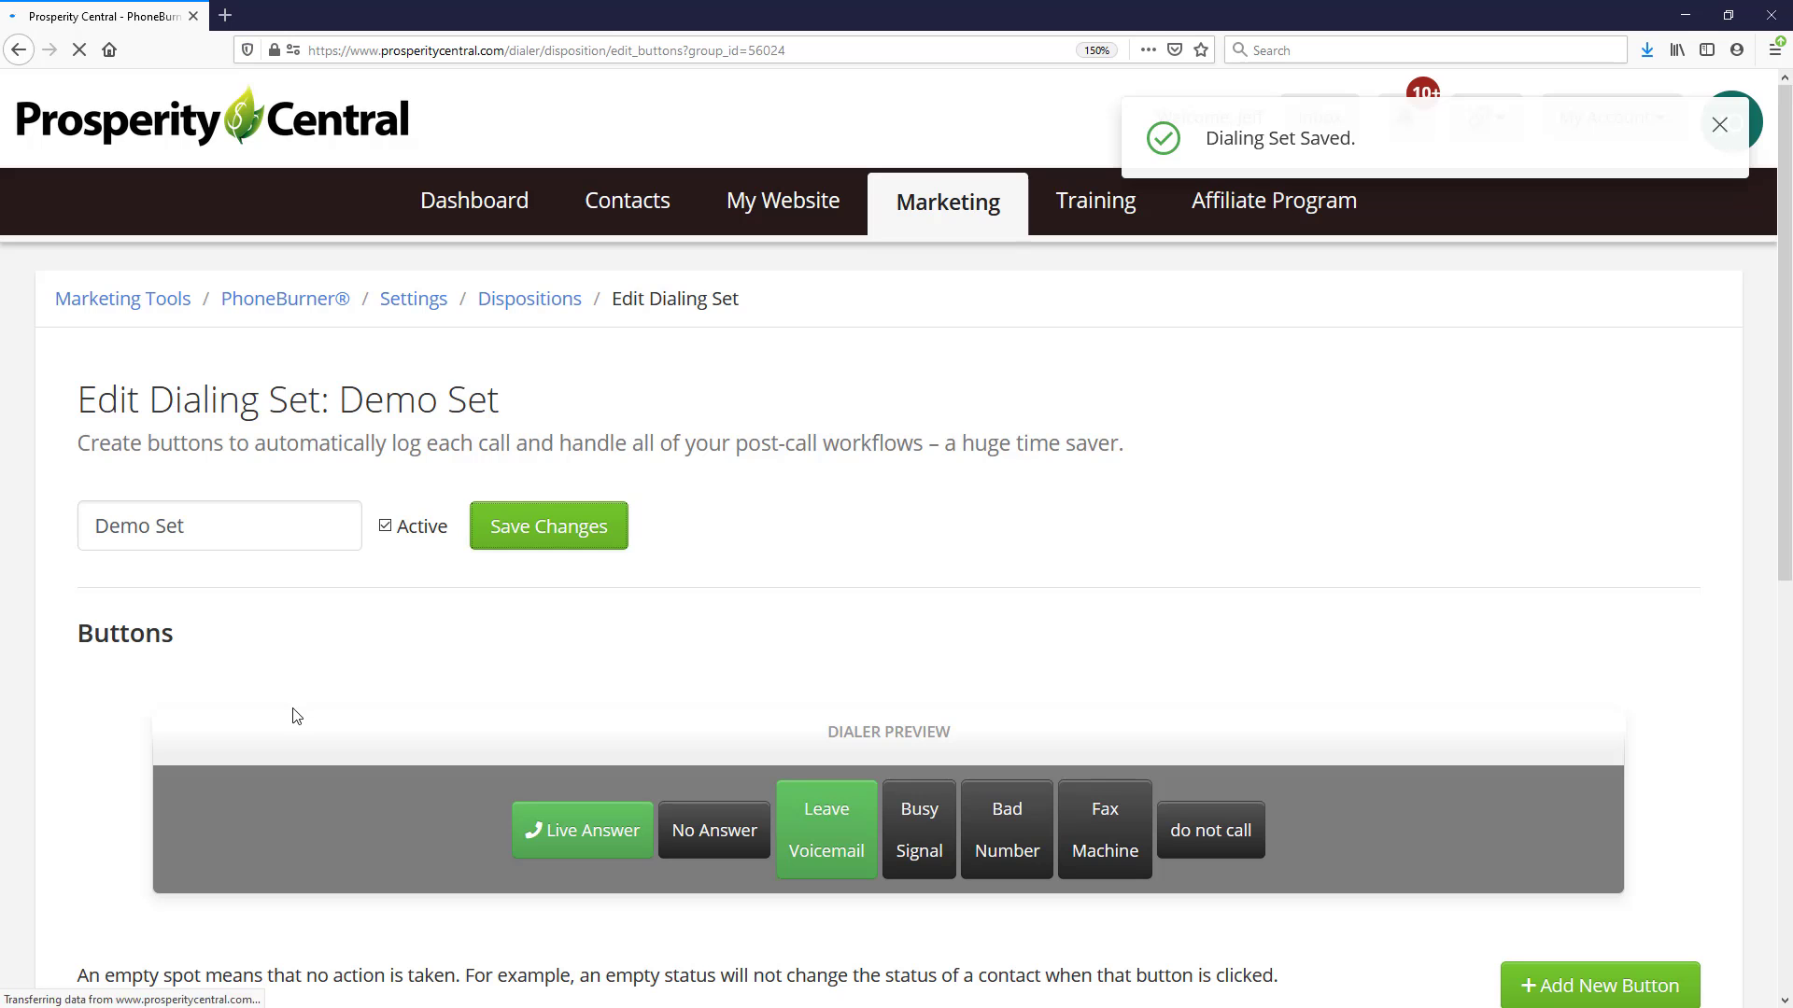
Delete the "do not call" button from the Demo Set dialing set.
scroll(682, 623, "down", 5)
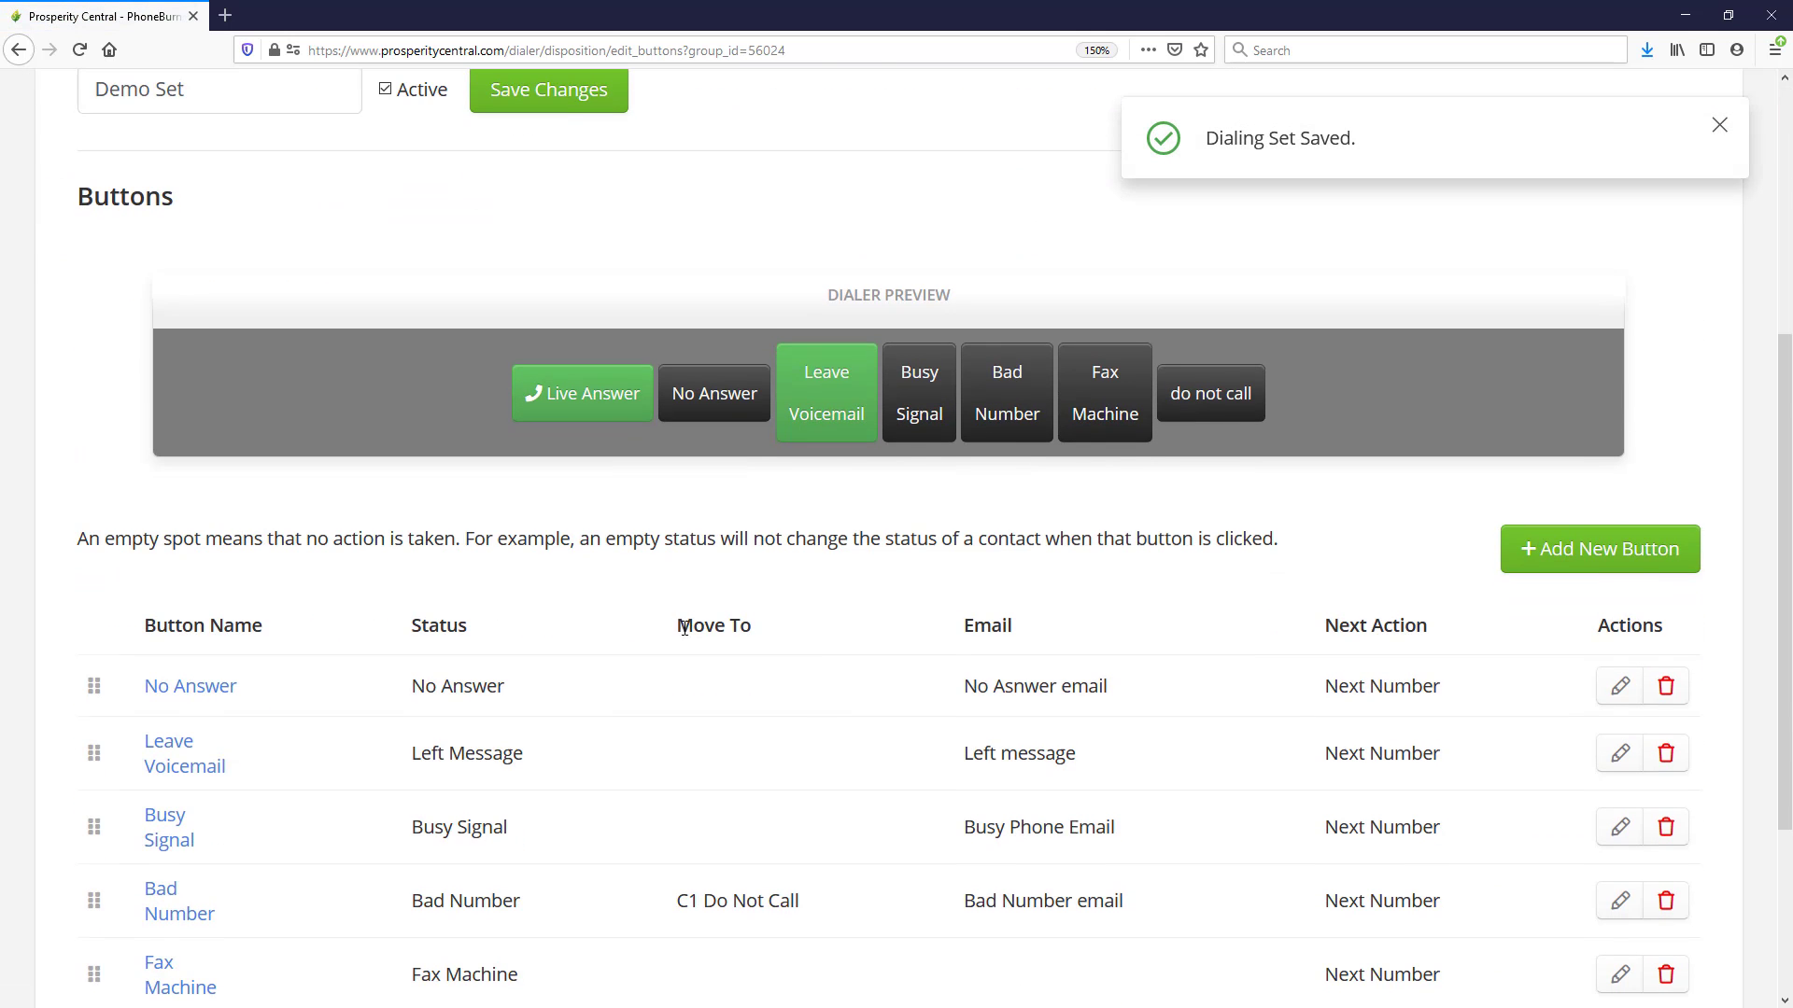
scroll(641, 627, "down", 3)
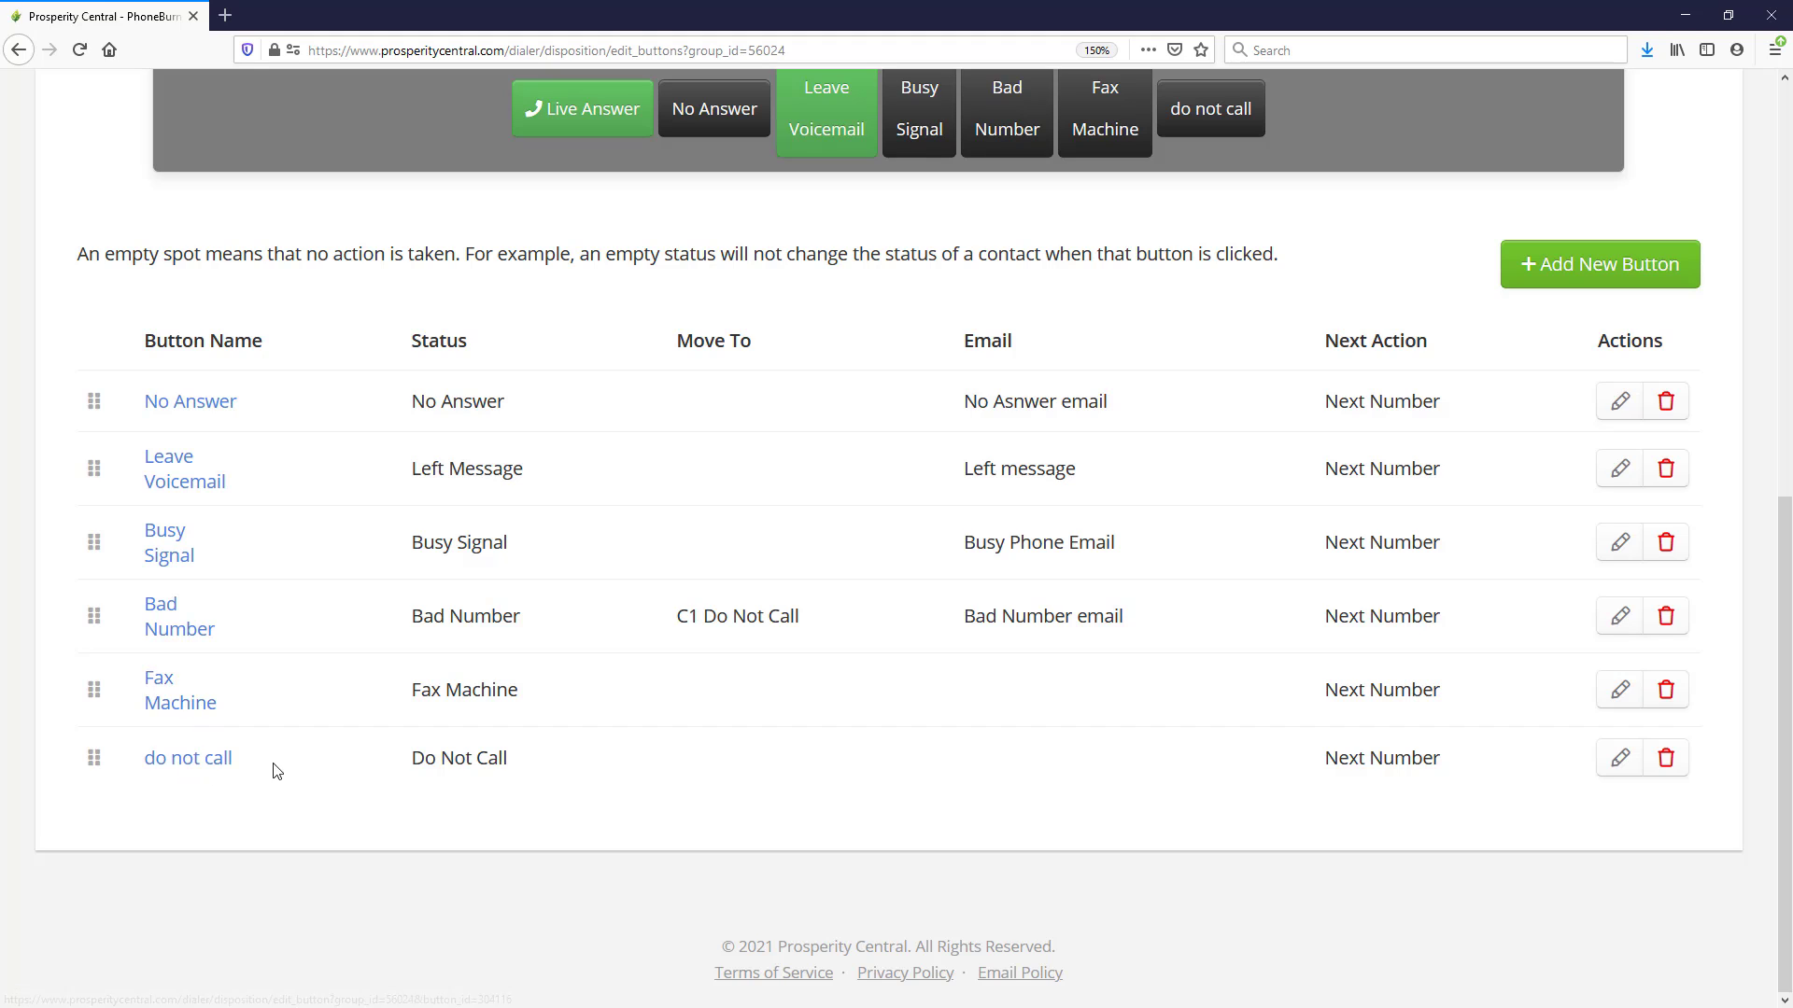
left_click_drag(275, 767, 138, 765)
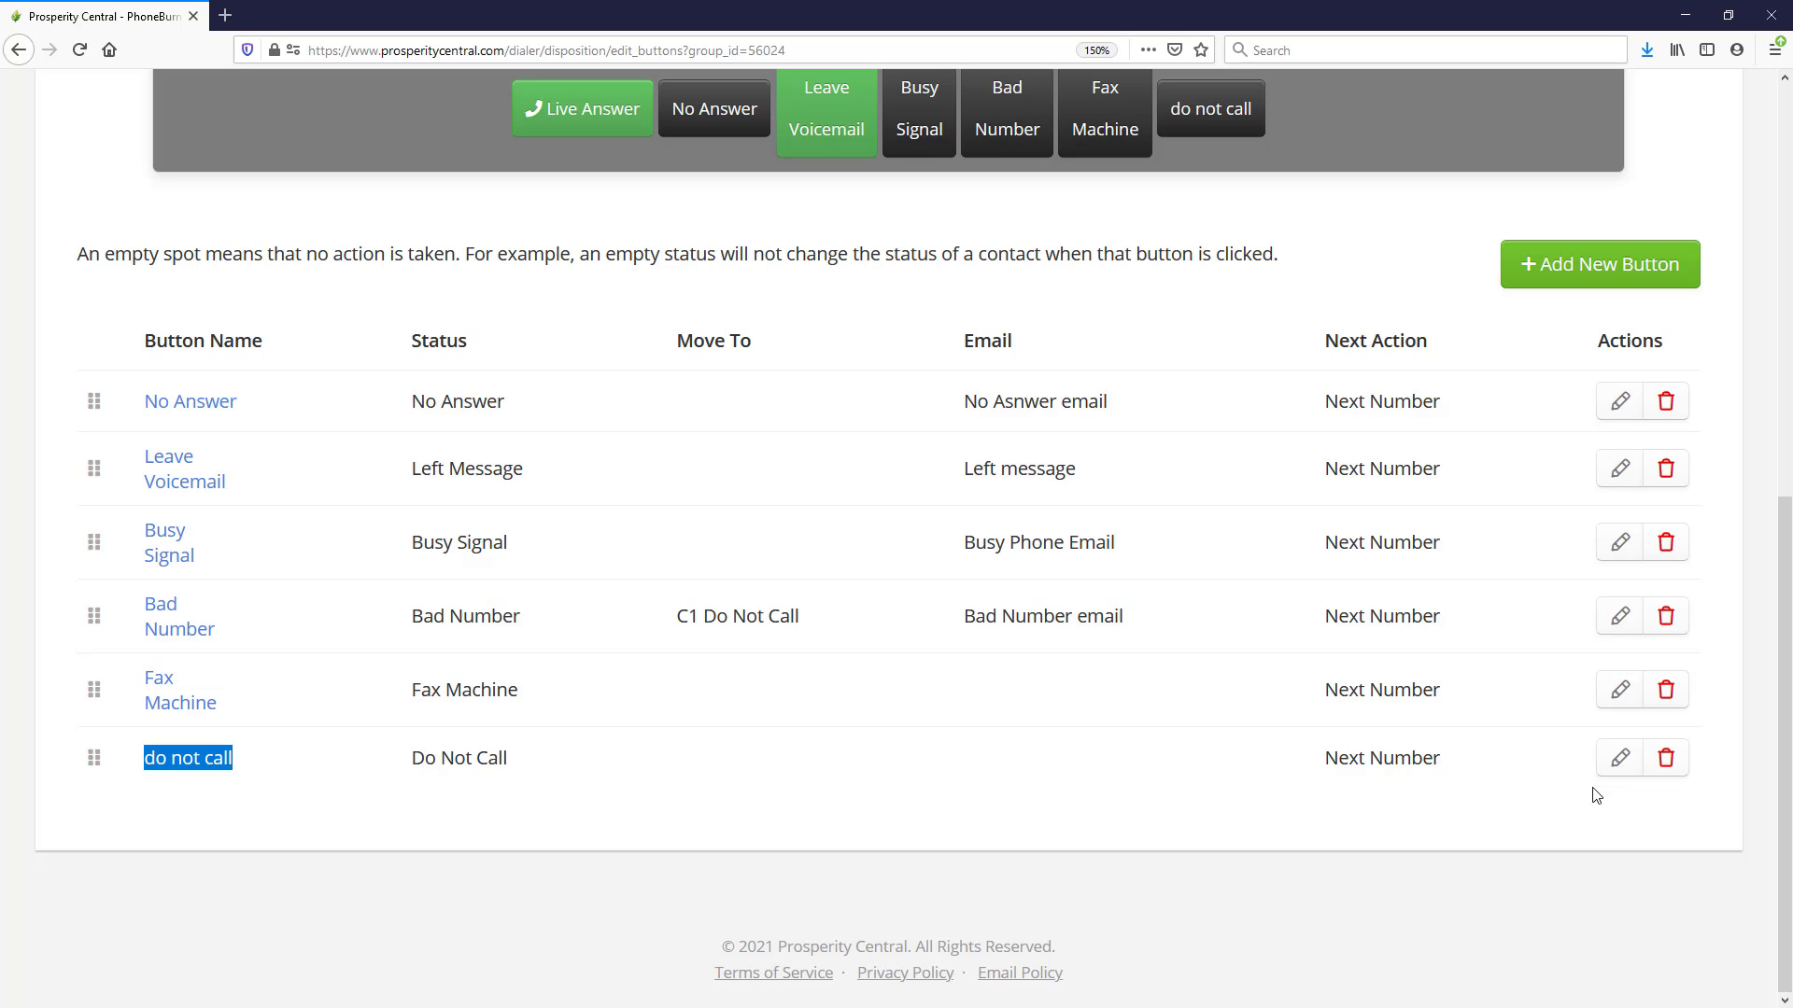
left_click(1665, 760)
left_click(915, 446)
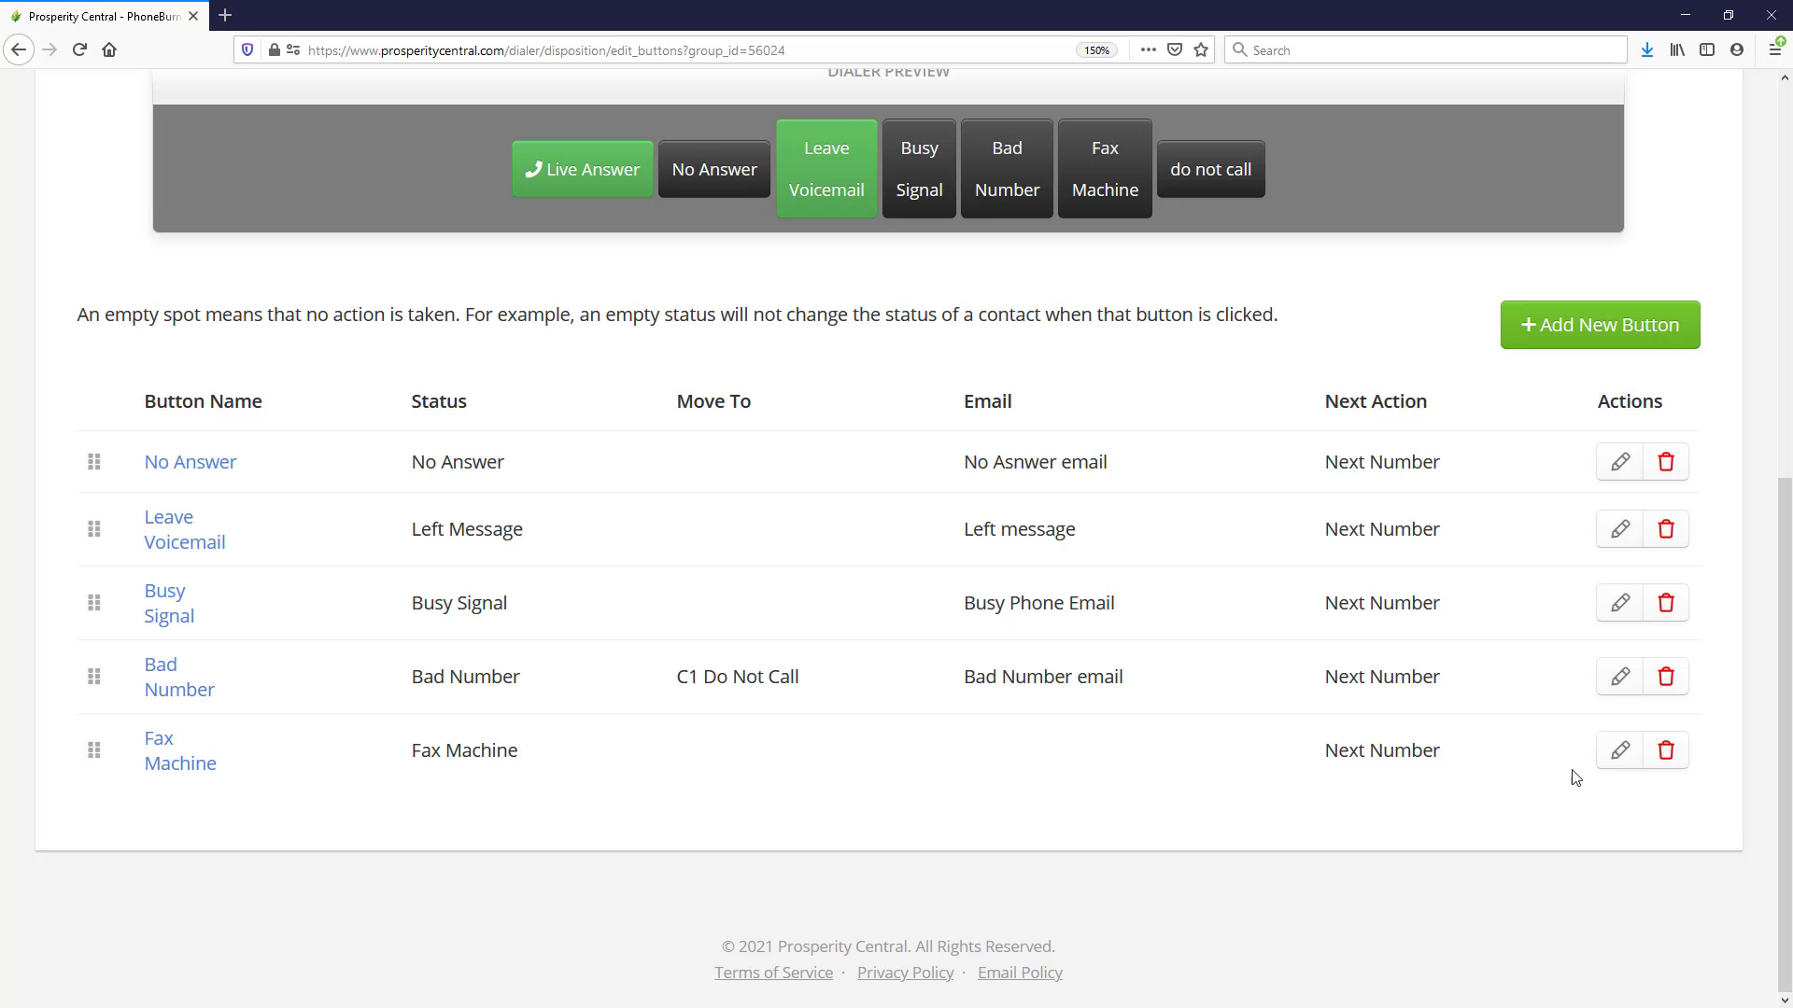
Set the Fax Machine button to move contacts to the C1 Do Not Call folder and save it.
left_click(1620, 751)
scroll(388, 737, "down", 5)
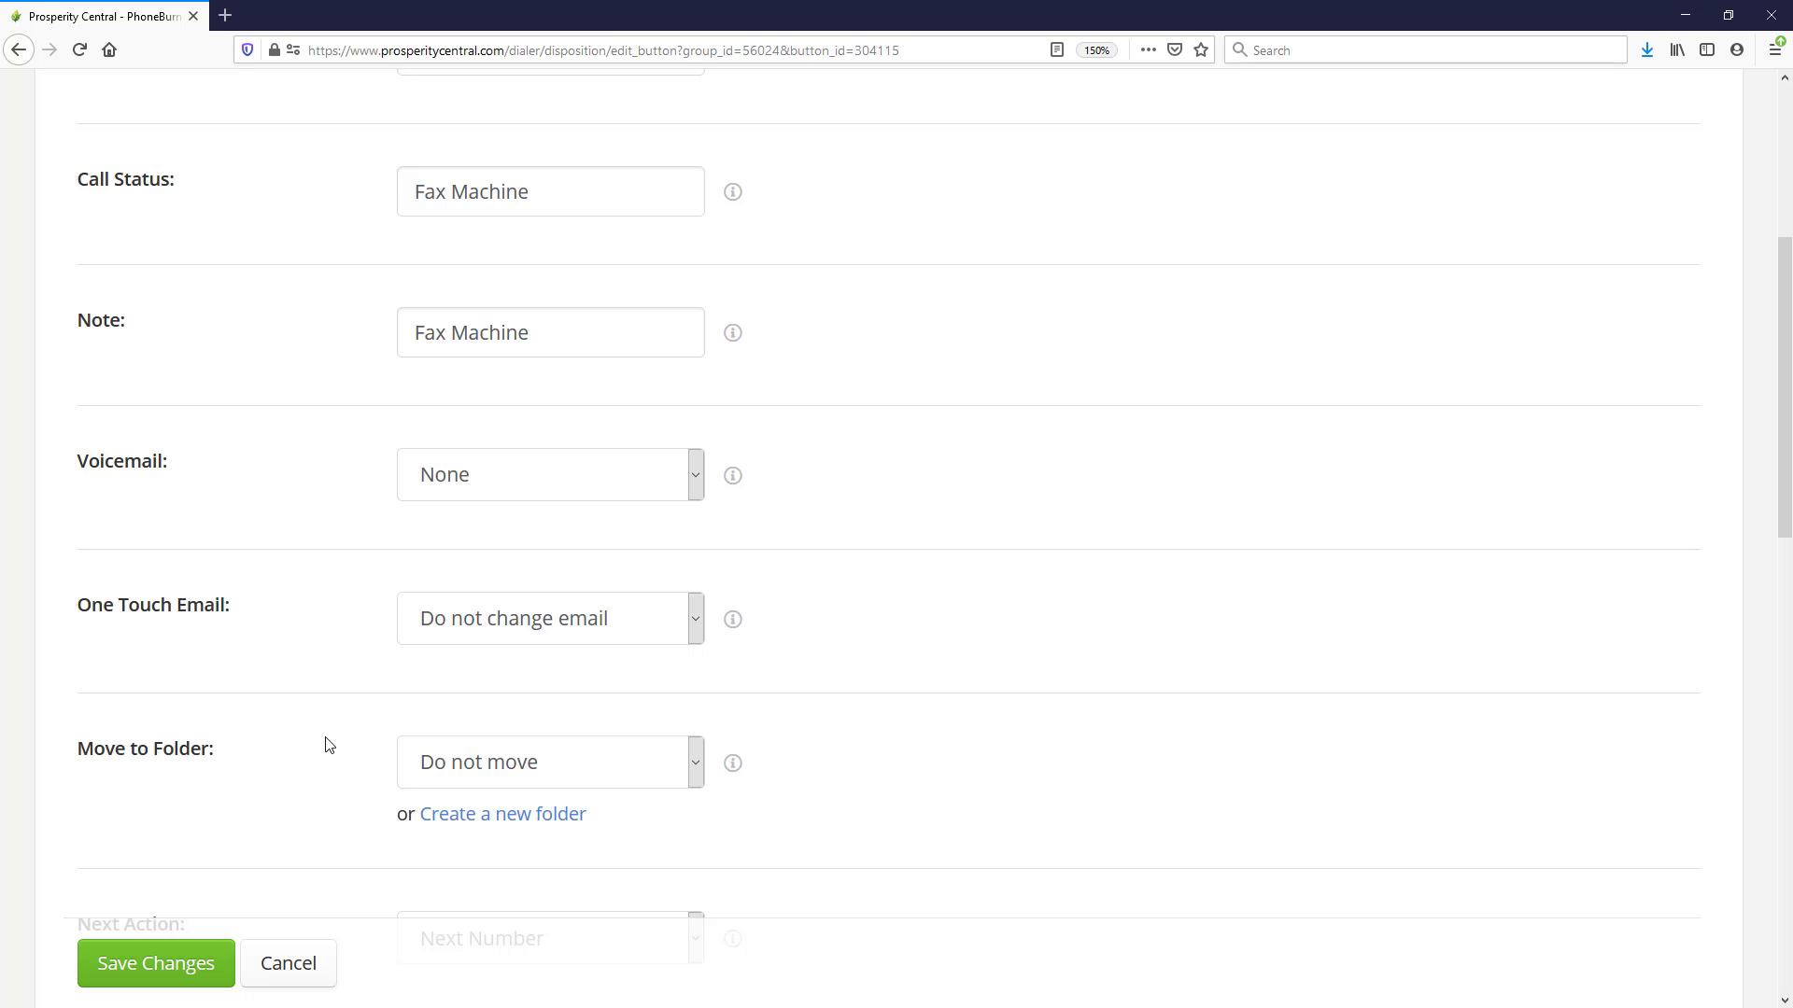
scroll(329, 744, "down", 3)
left_click(425, 641)
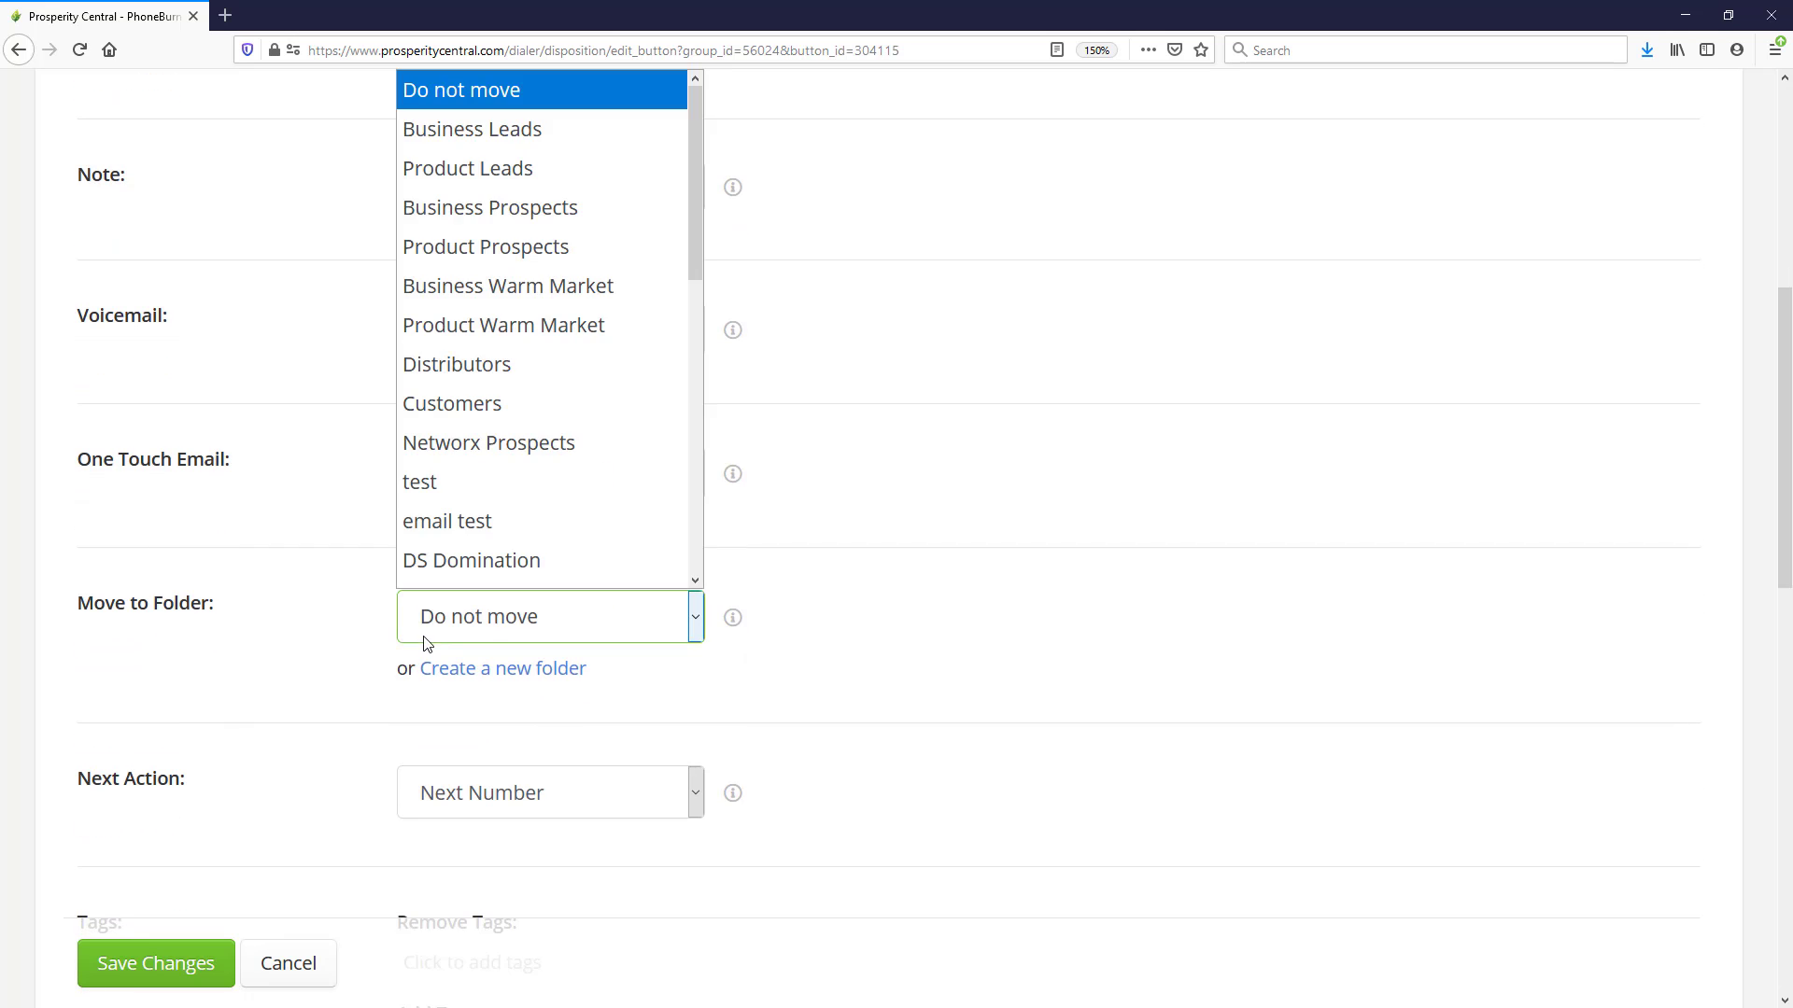
scroll(536, 492, "down", 6)
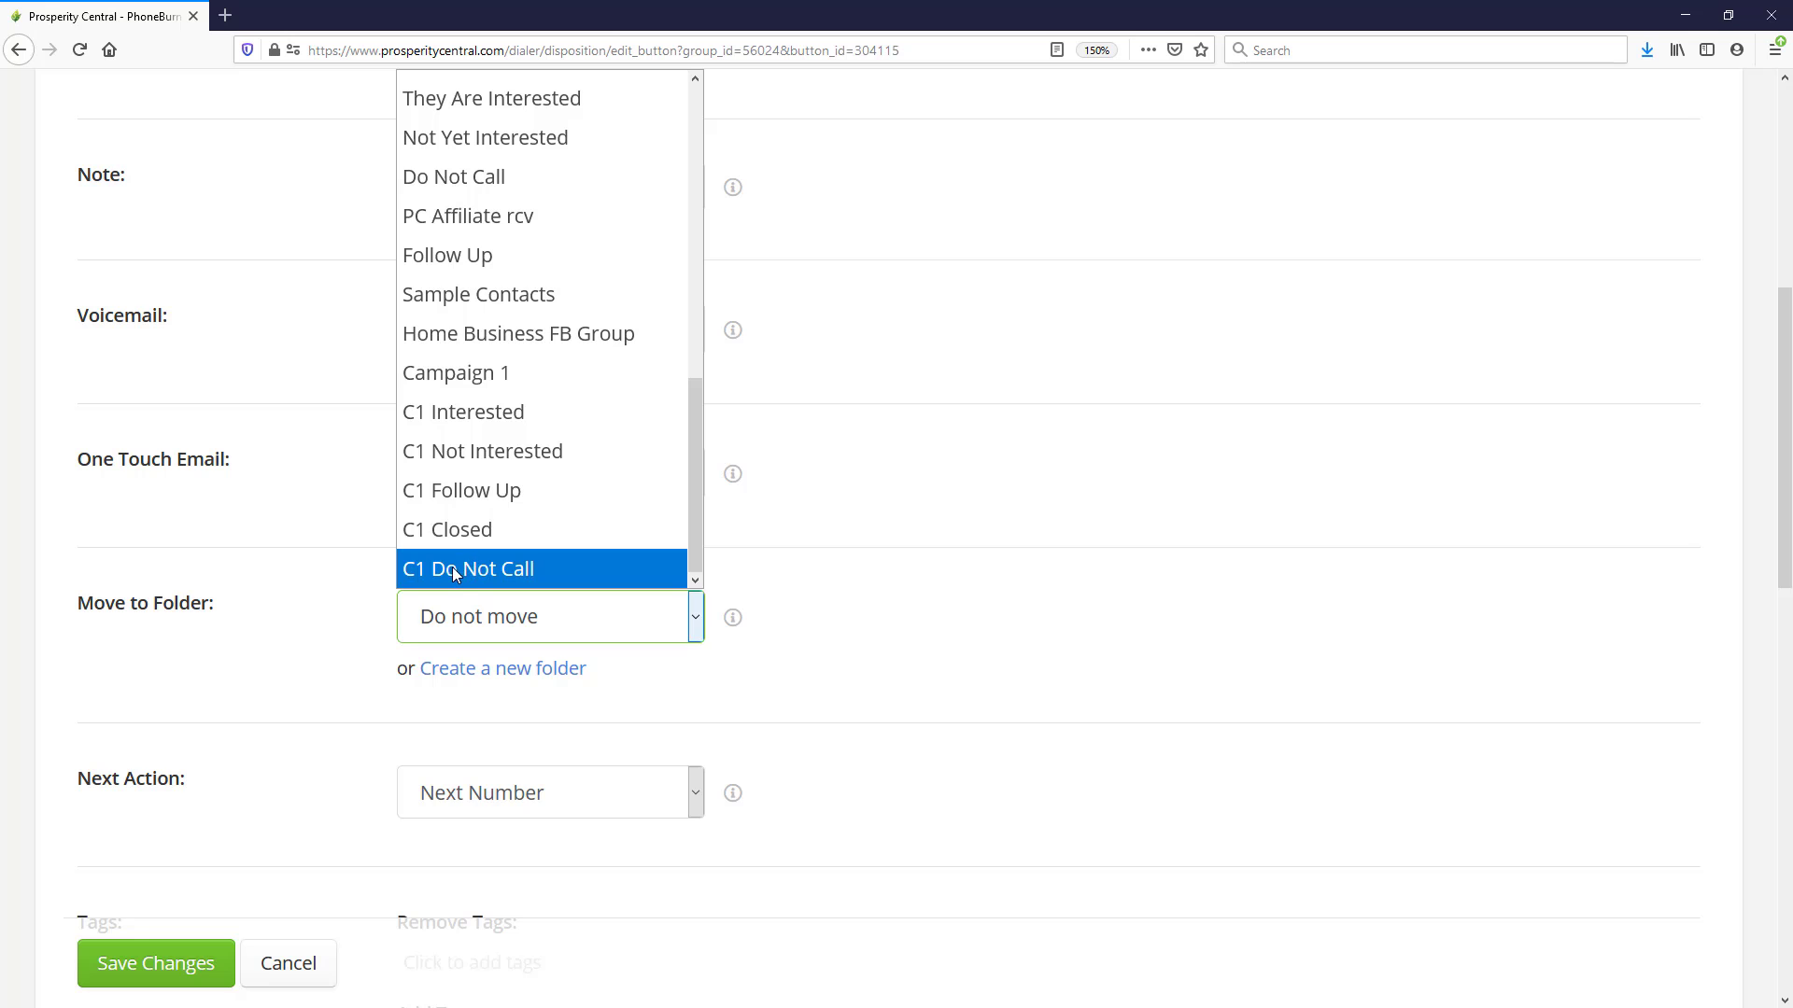
left_click(460, 570)
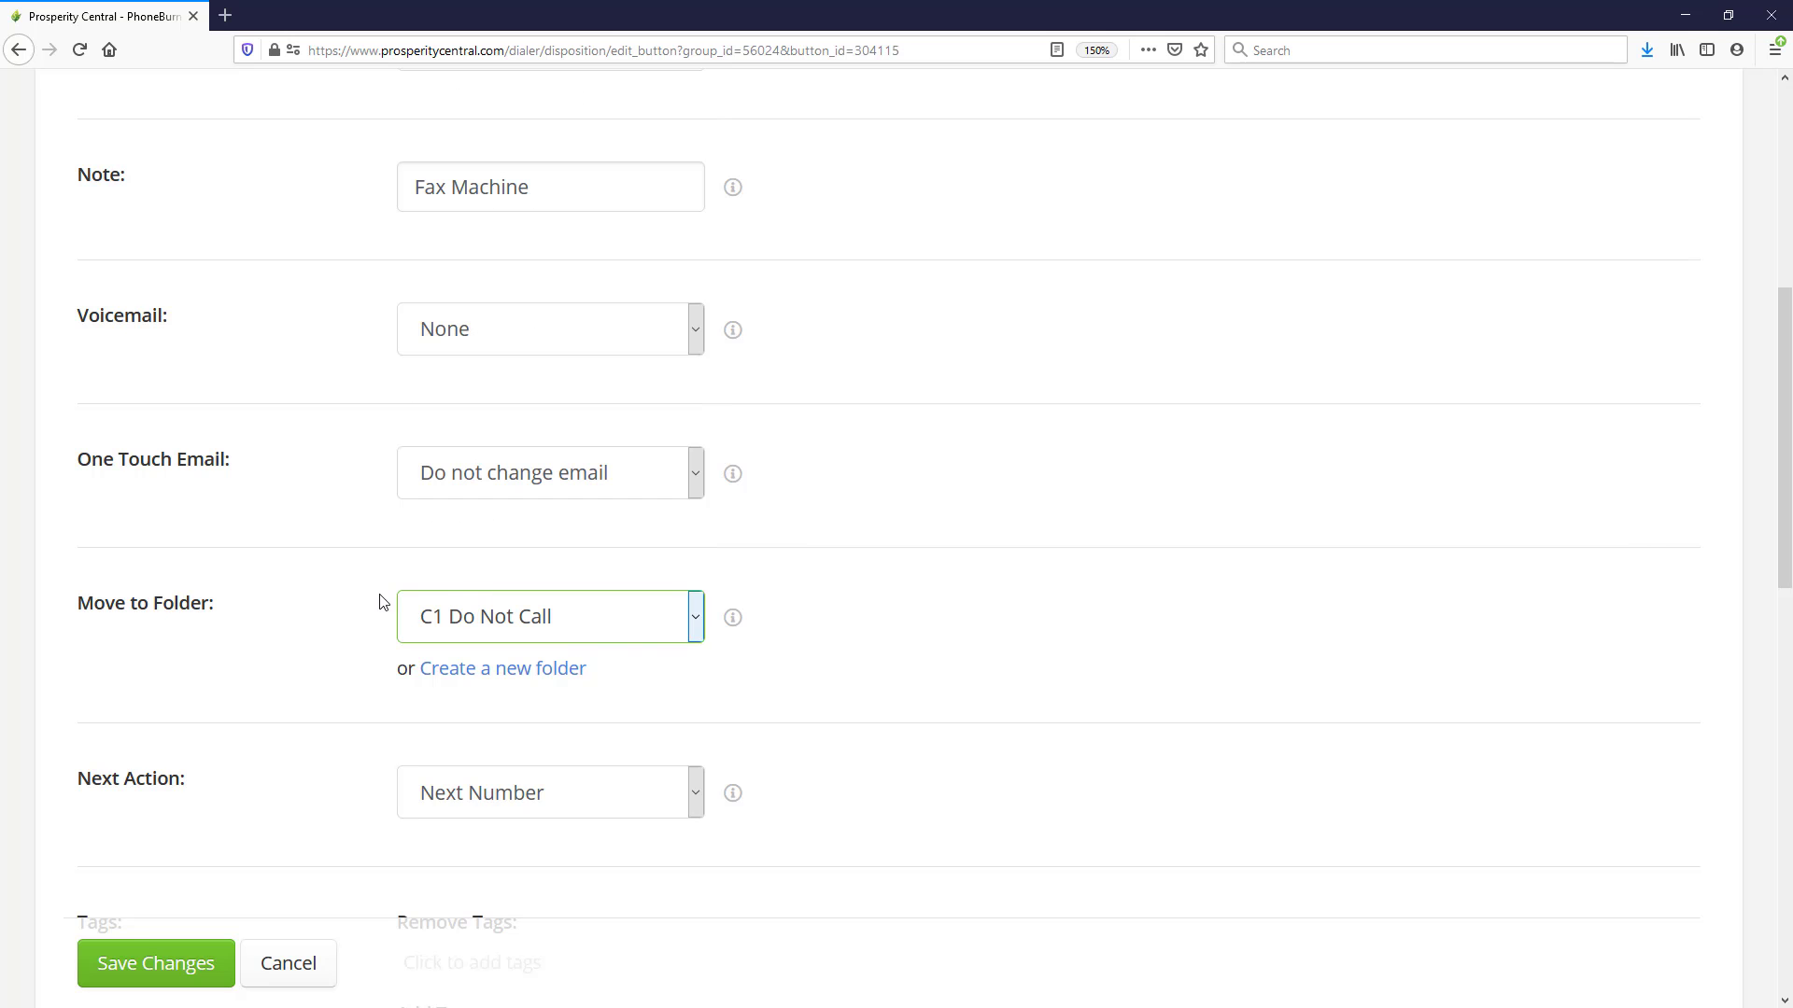
left_click(178, 972)
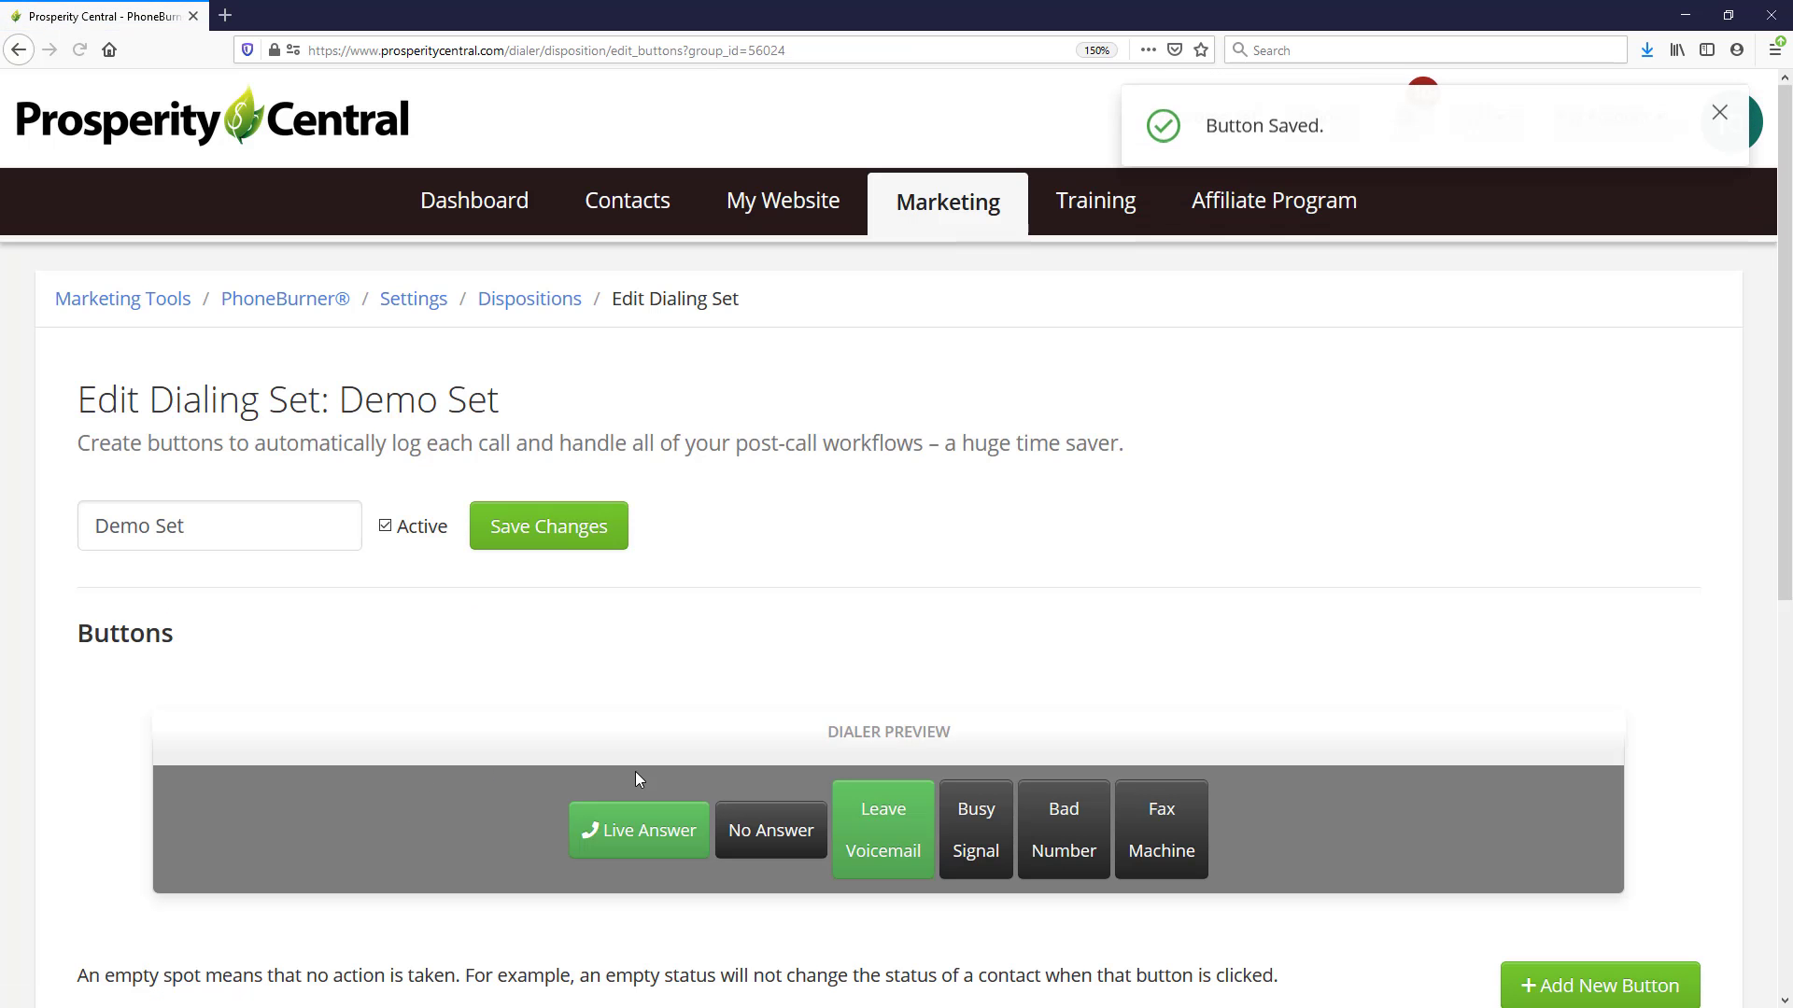
Check the One Touch Email choices for the Fax Machine button, leaving its settings unchanged.
scroll(638, 777, "down", 5)
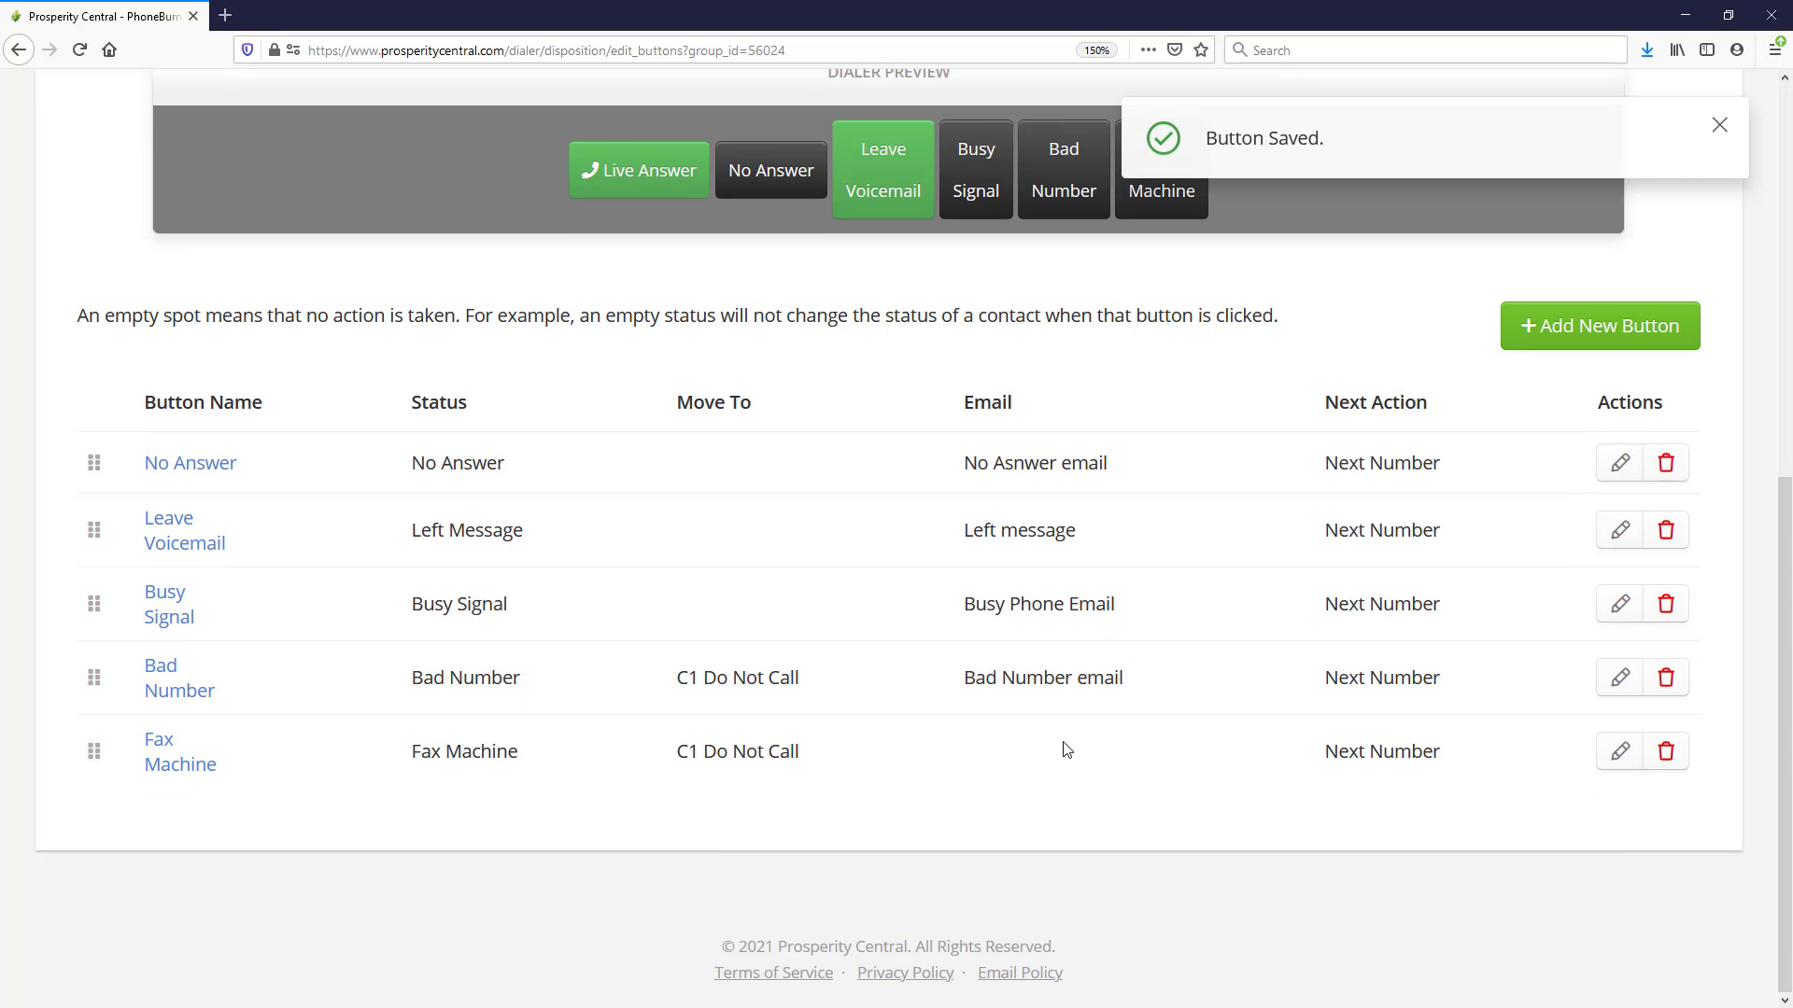
left_click(1620, 752)
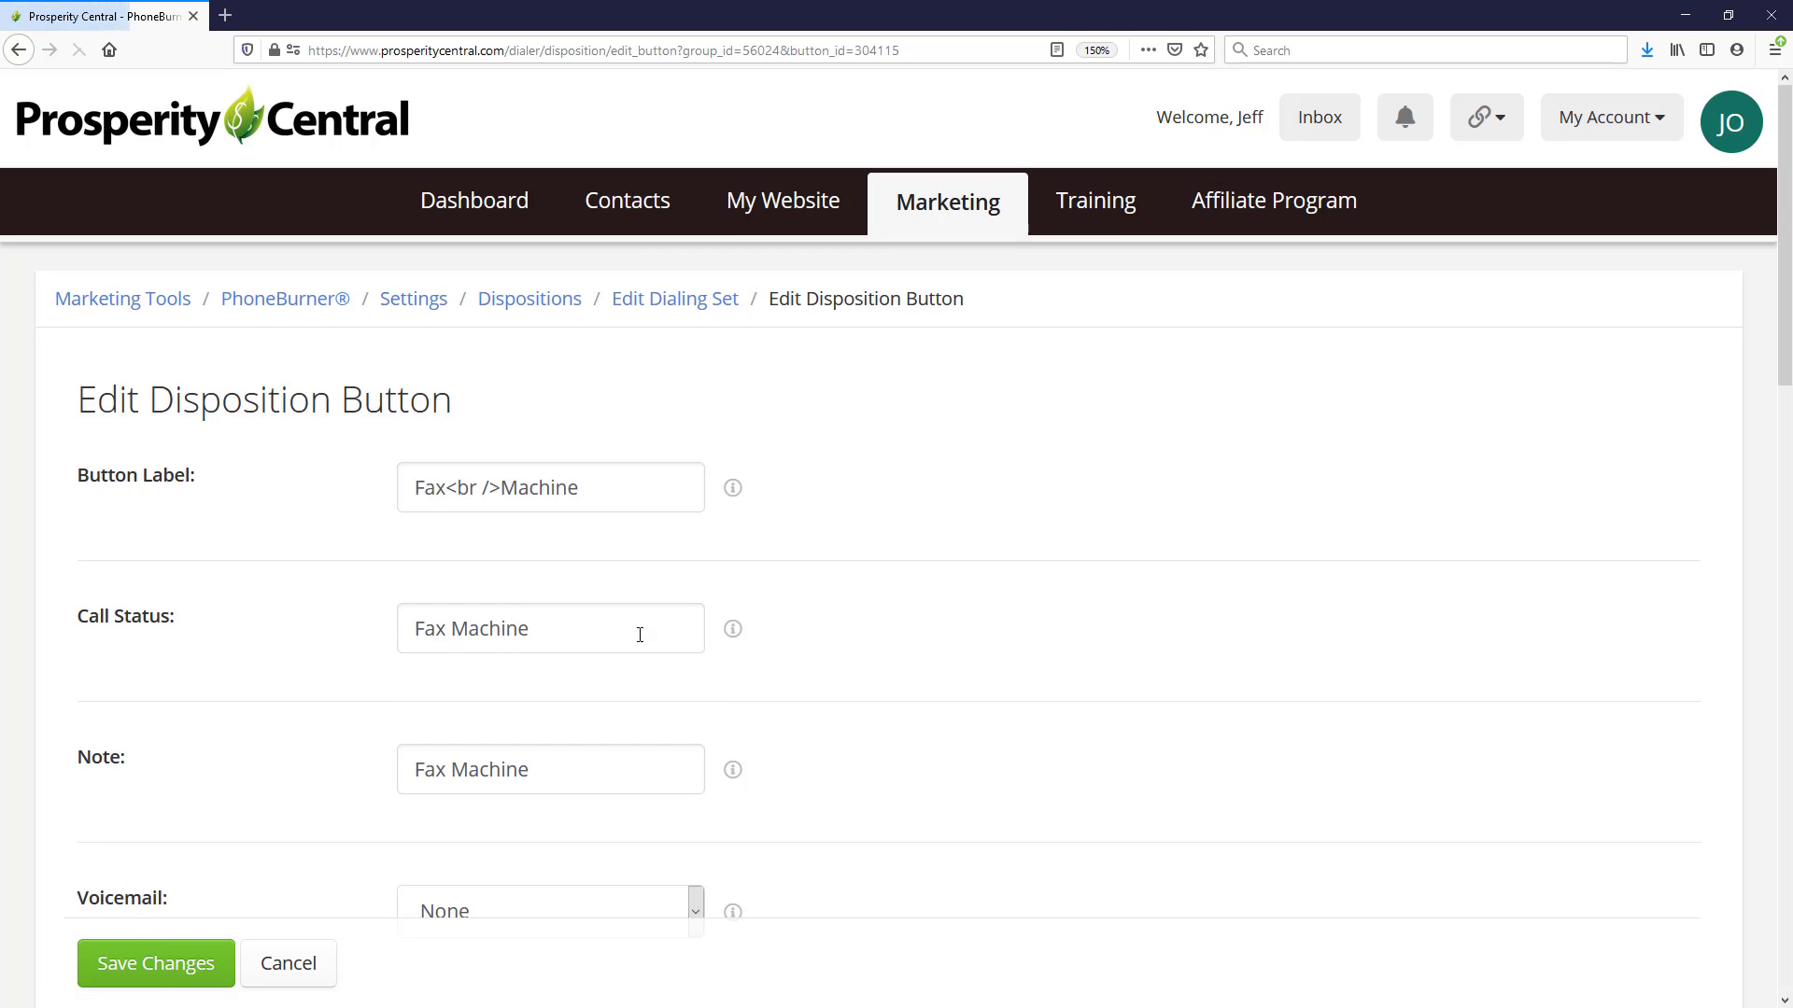
scroll(640, 635, "down", 10)
scroll(590, 520, "up", 4)
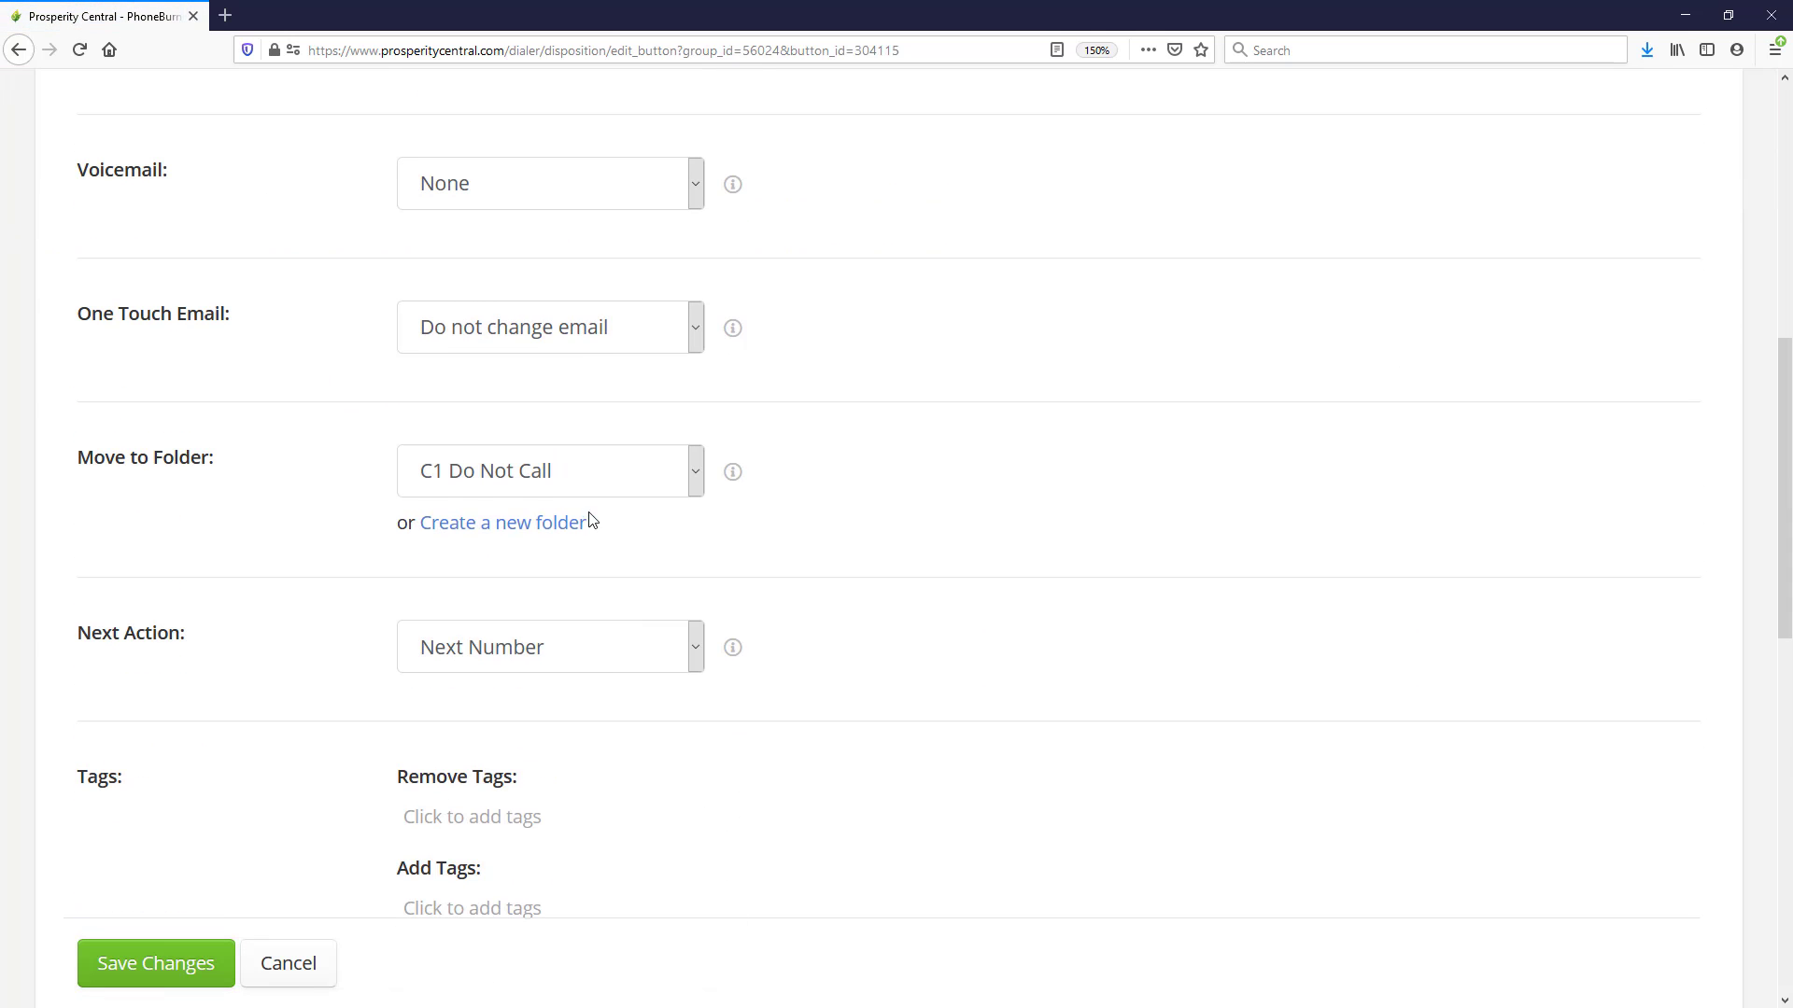
left_click(524, 342)
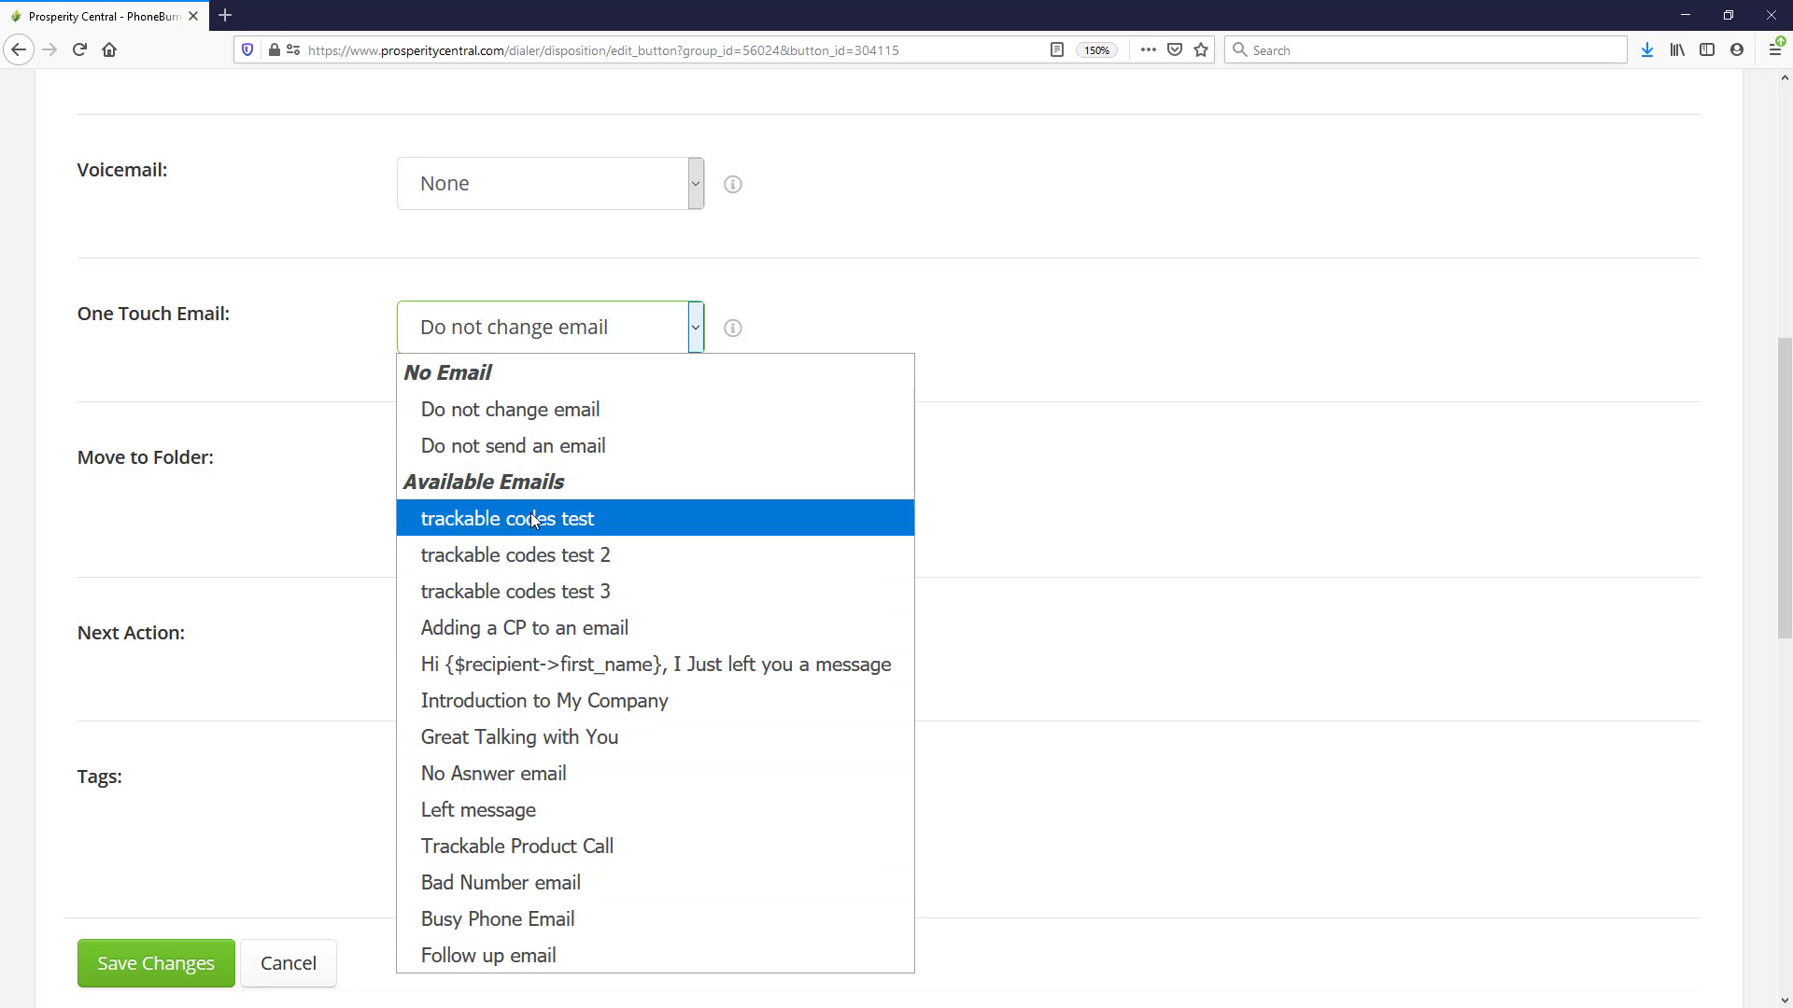
left_click(298, 964)
left_click(298, 963)
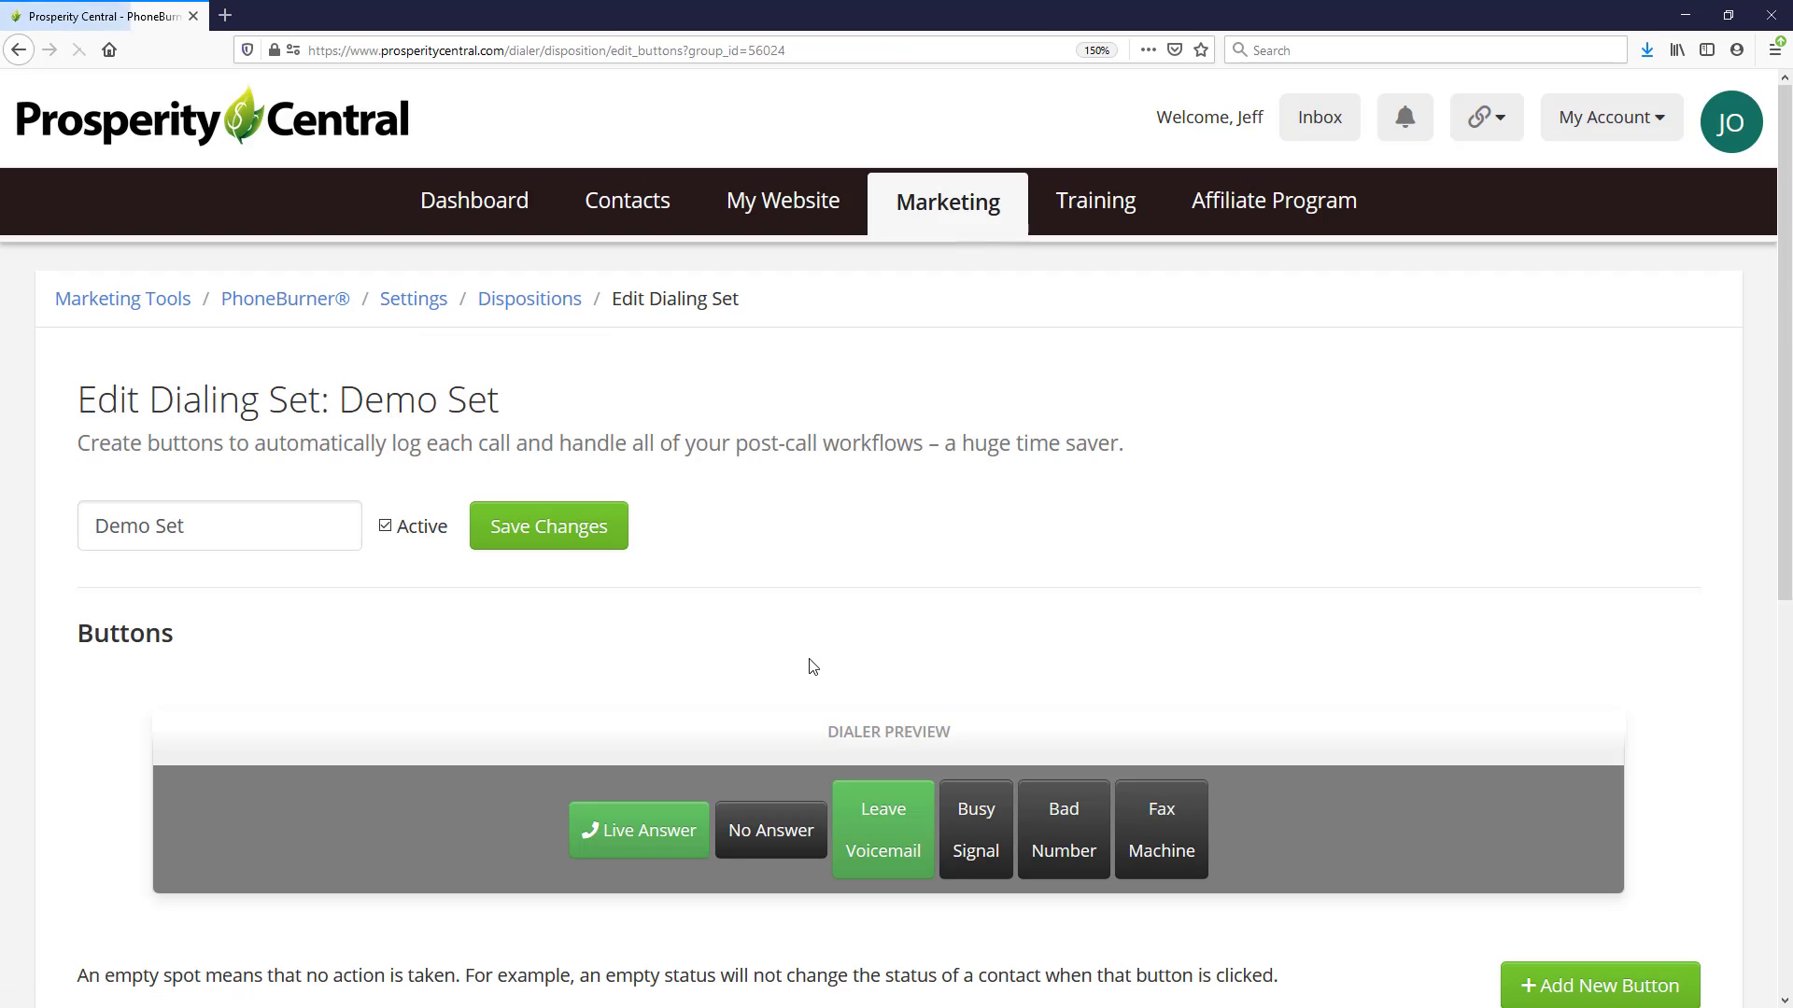
Duplicate the Bad Number email in the Emails and Scripts marketing tool.
left_click(943, 220)
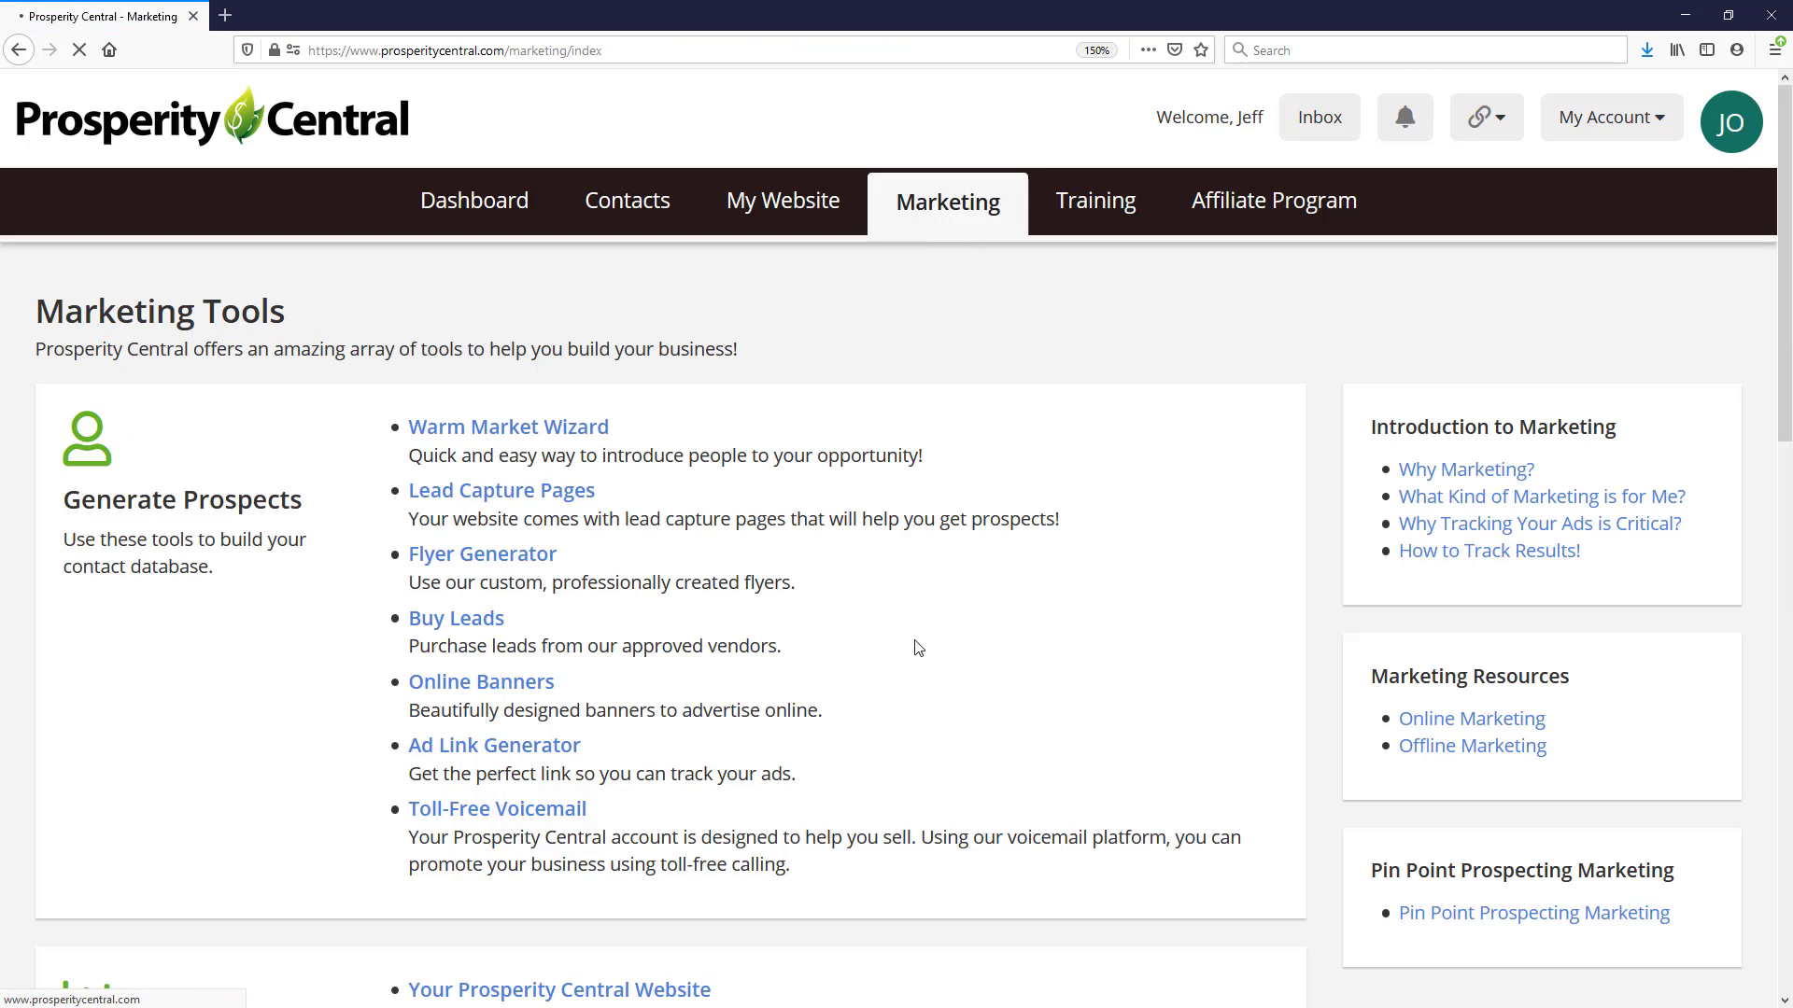
scroll(884, 632, "down", 6)
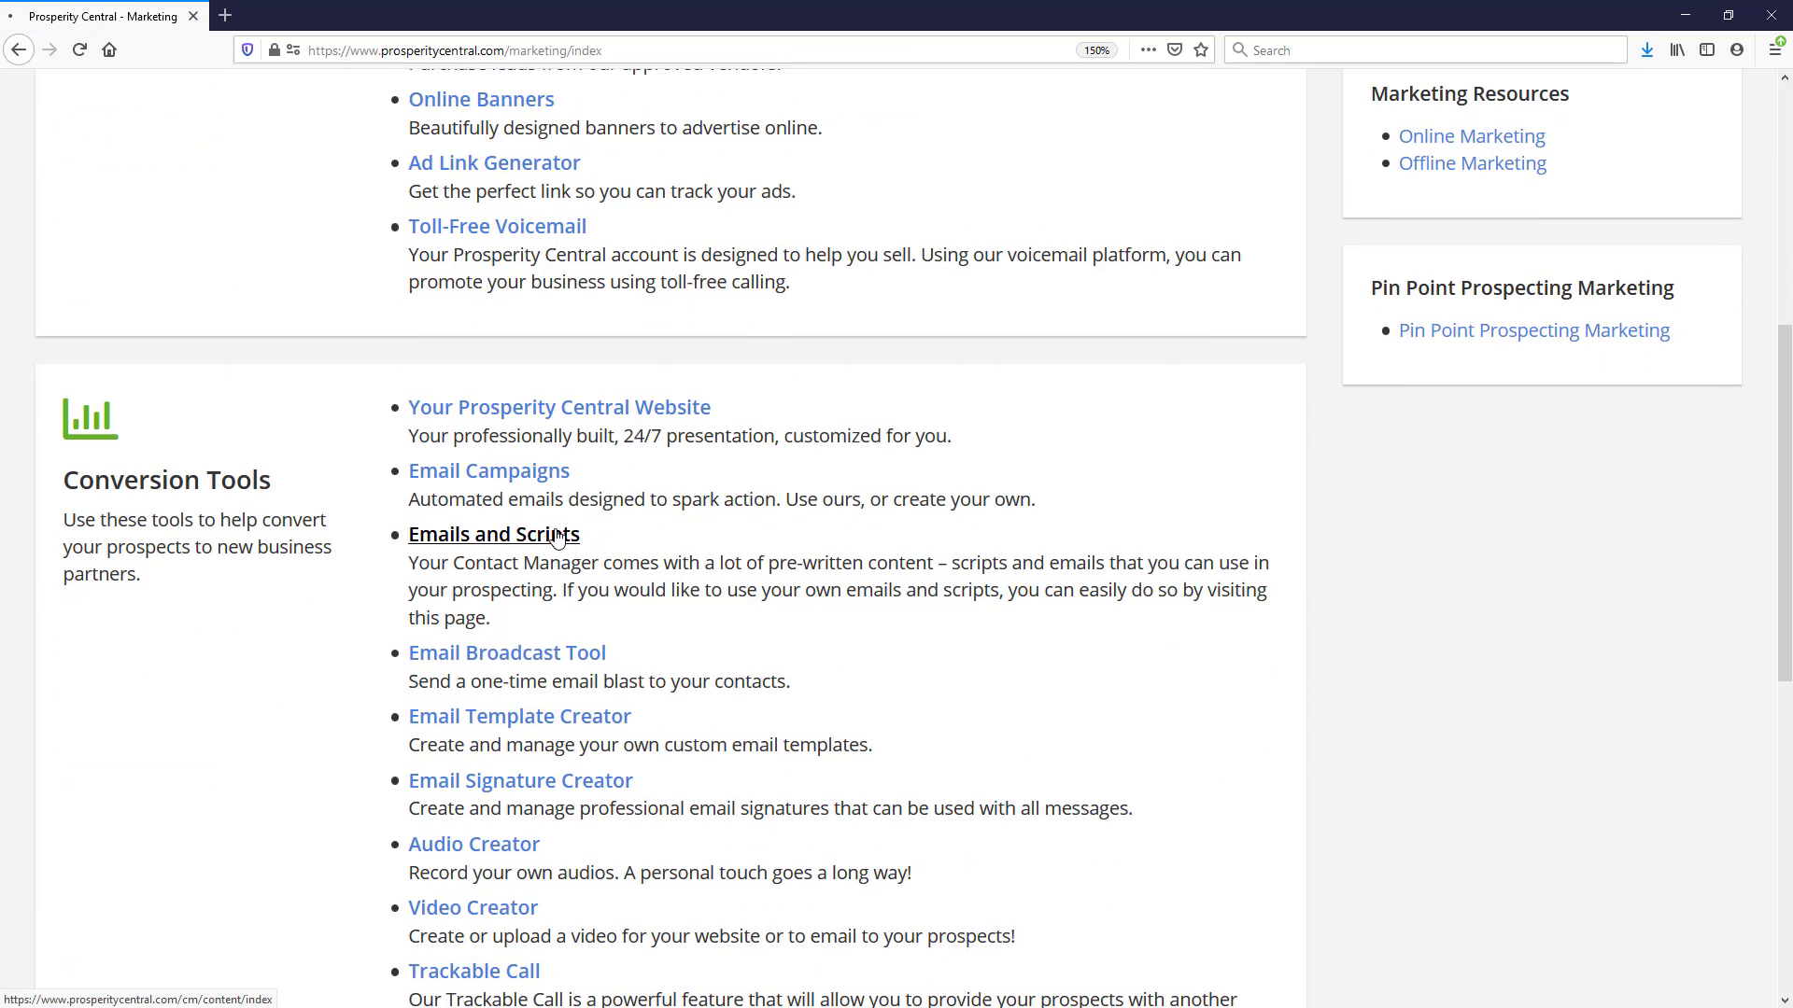
left_click(558, 539)
scroll(688, 584, "down", 10)
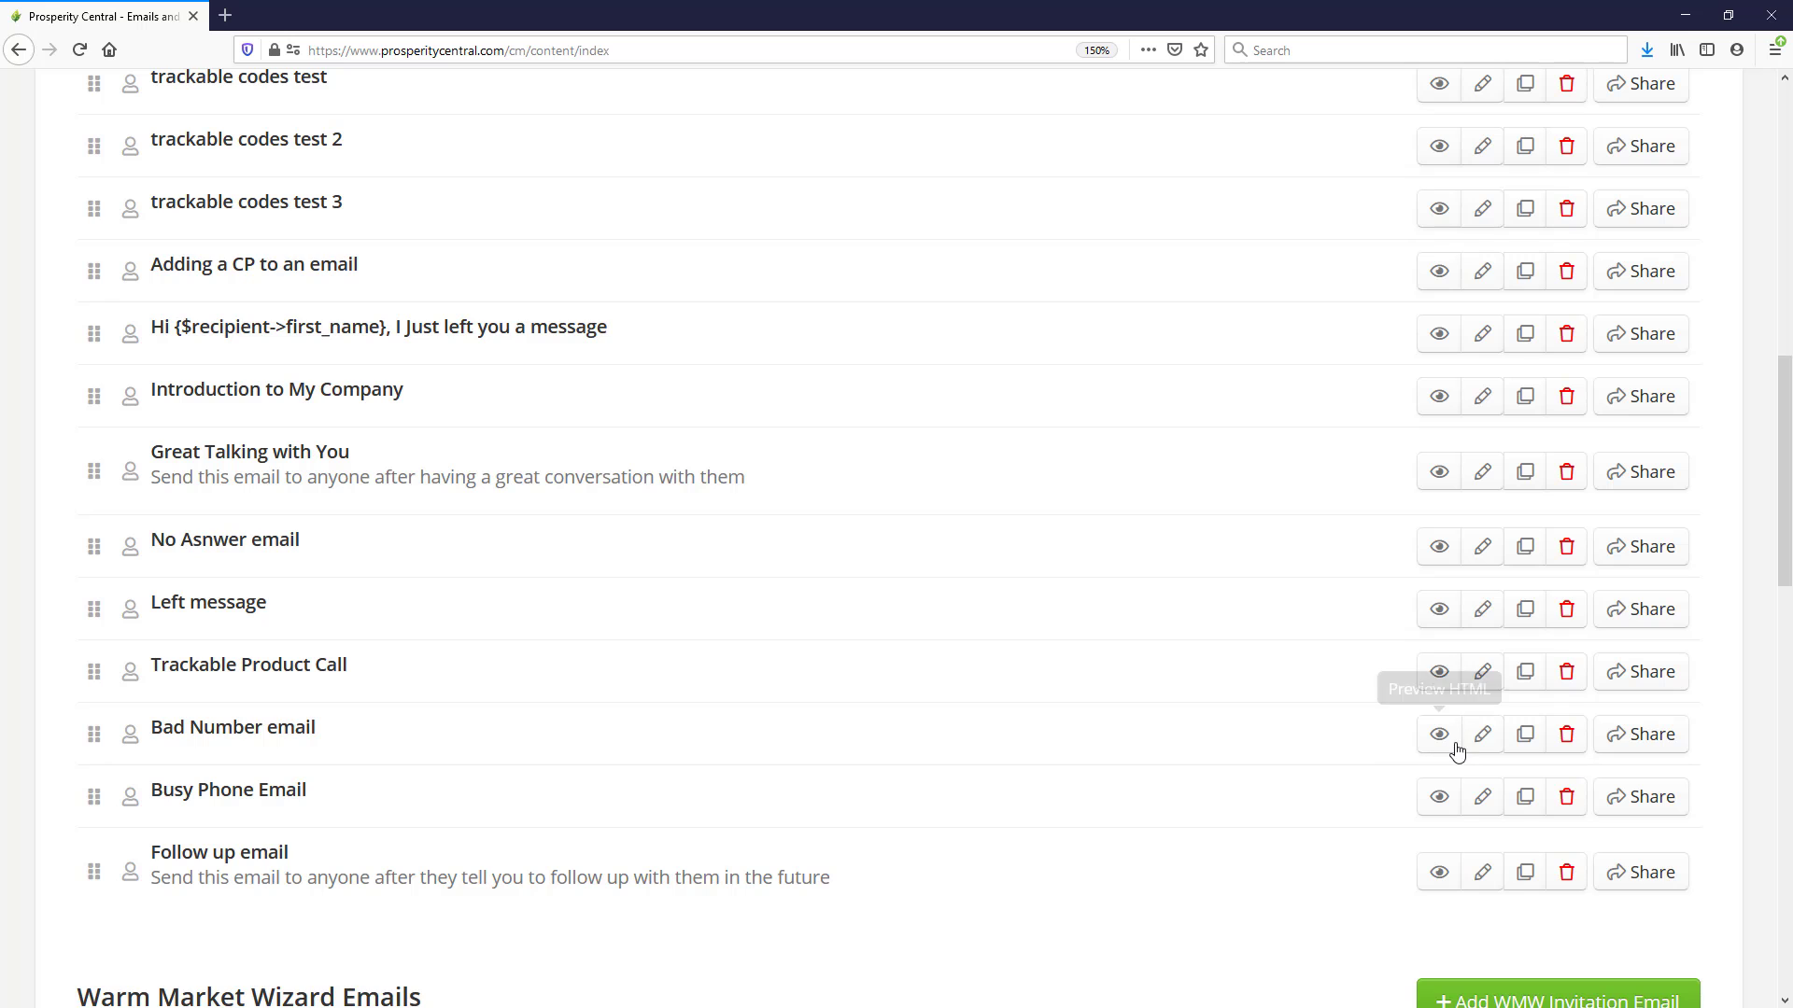
left_click(1524, 739)
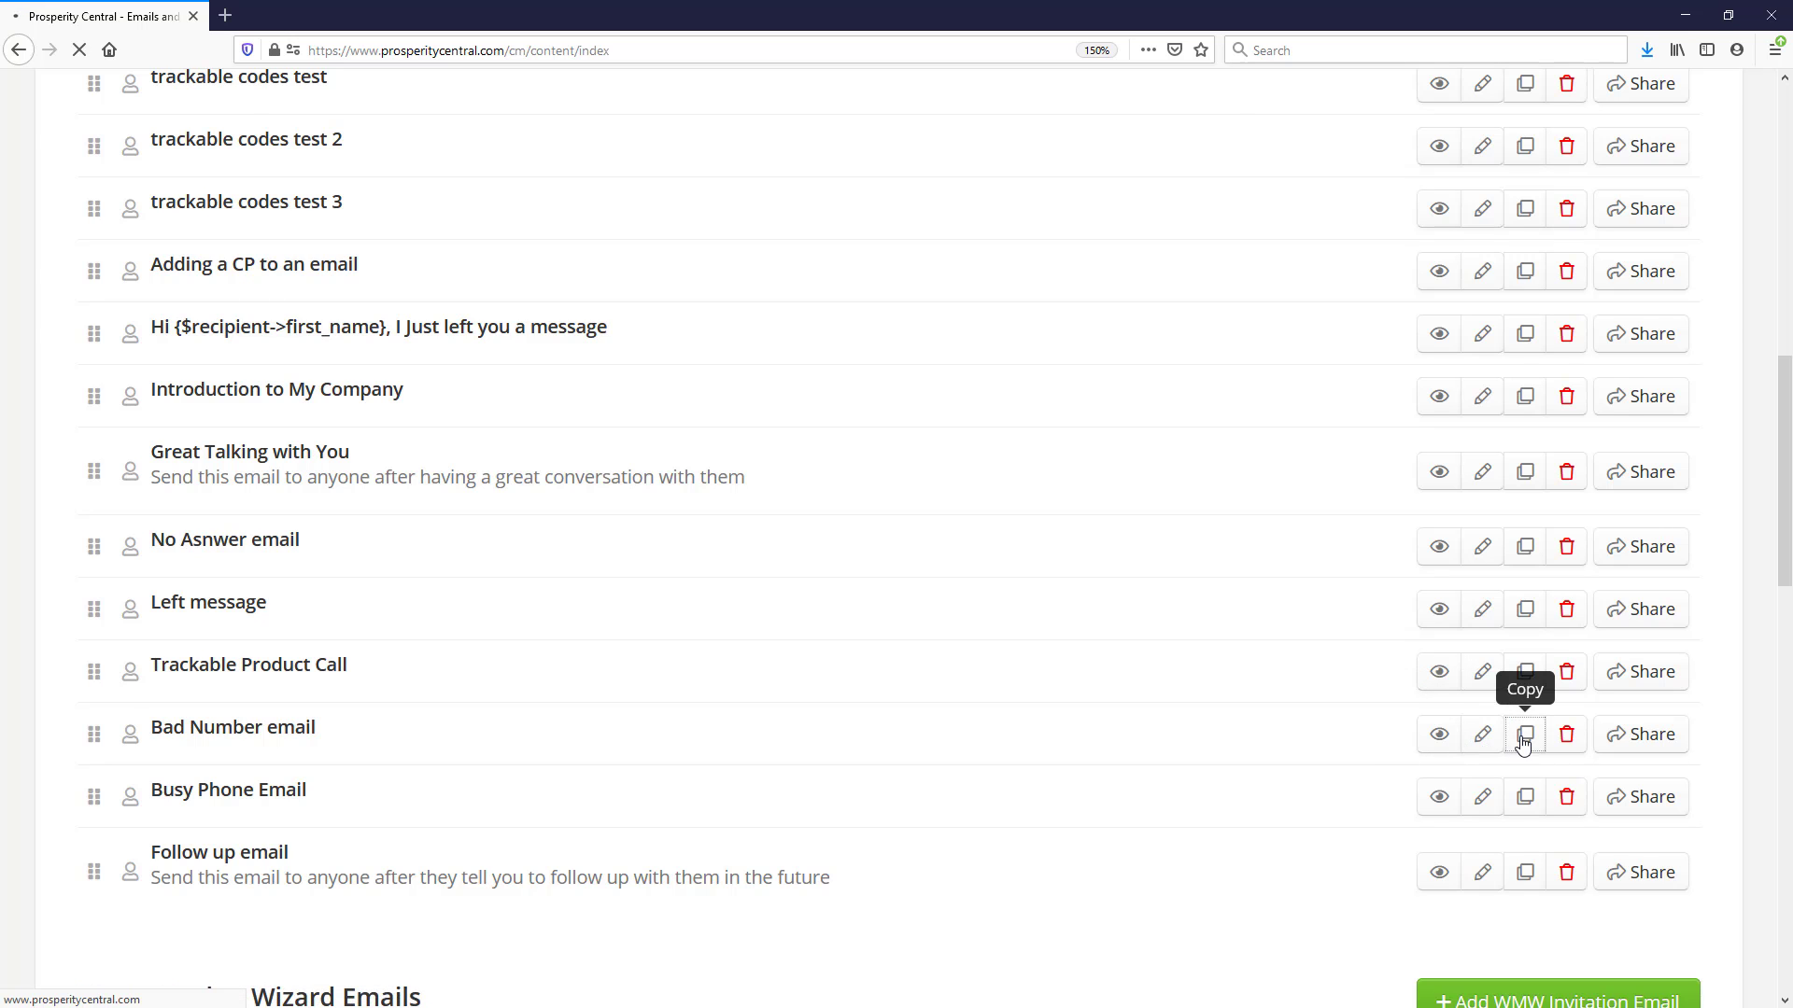
Open the settings of the Bad Number email copy and rename it as Fax Email.
scroll(928, 713, "down", 11)
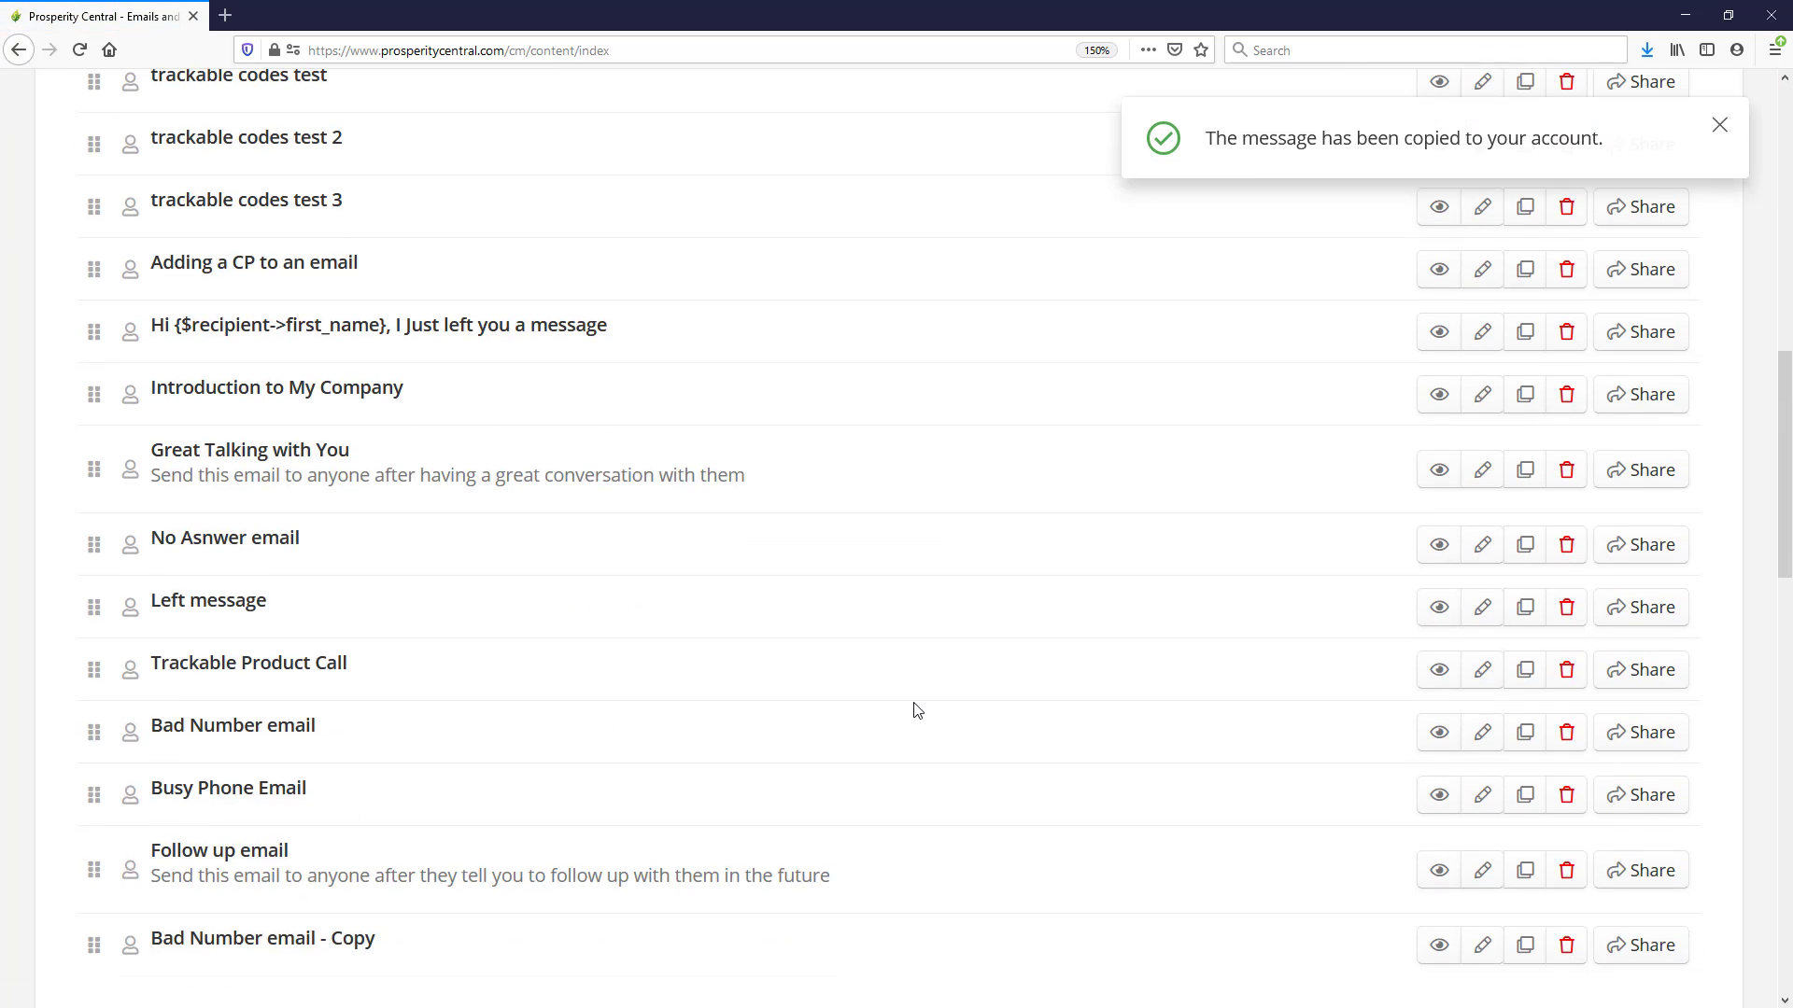
scroll(916, 712, "down", 3)
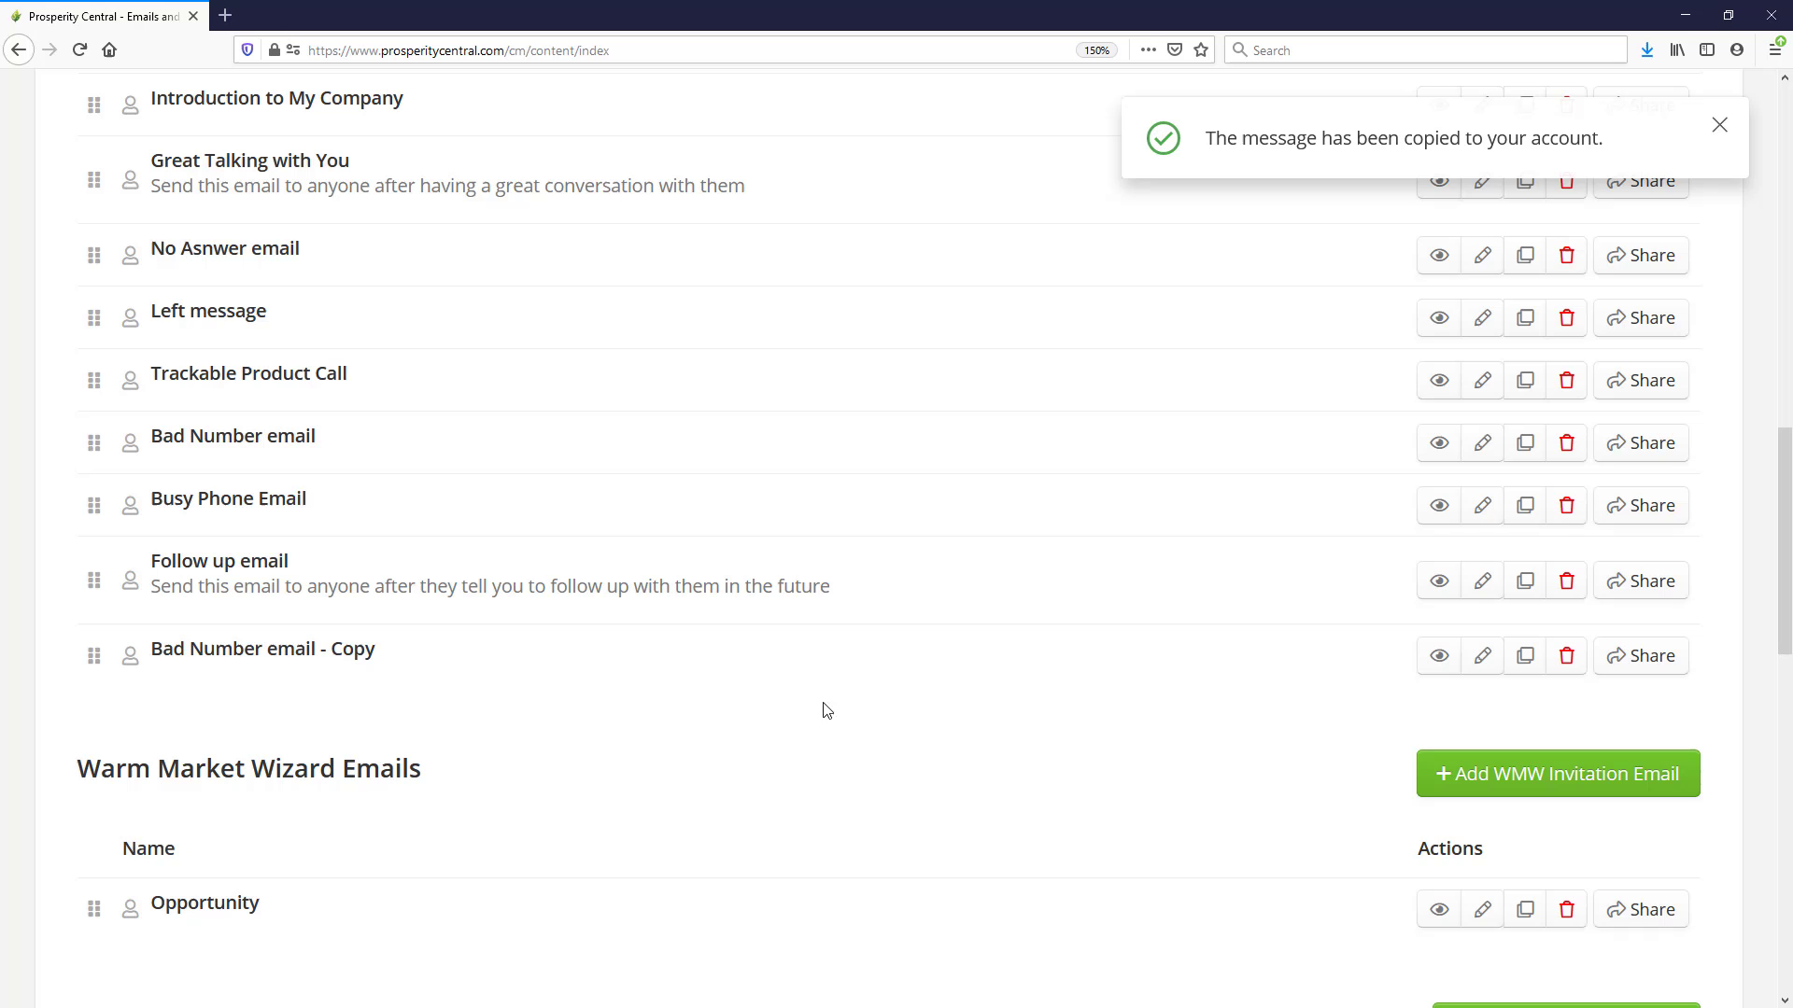
left_click(1485, 661)
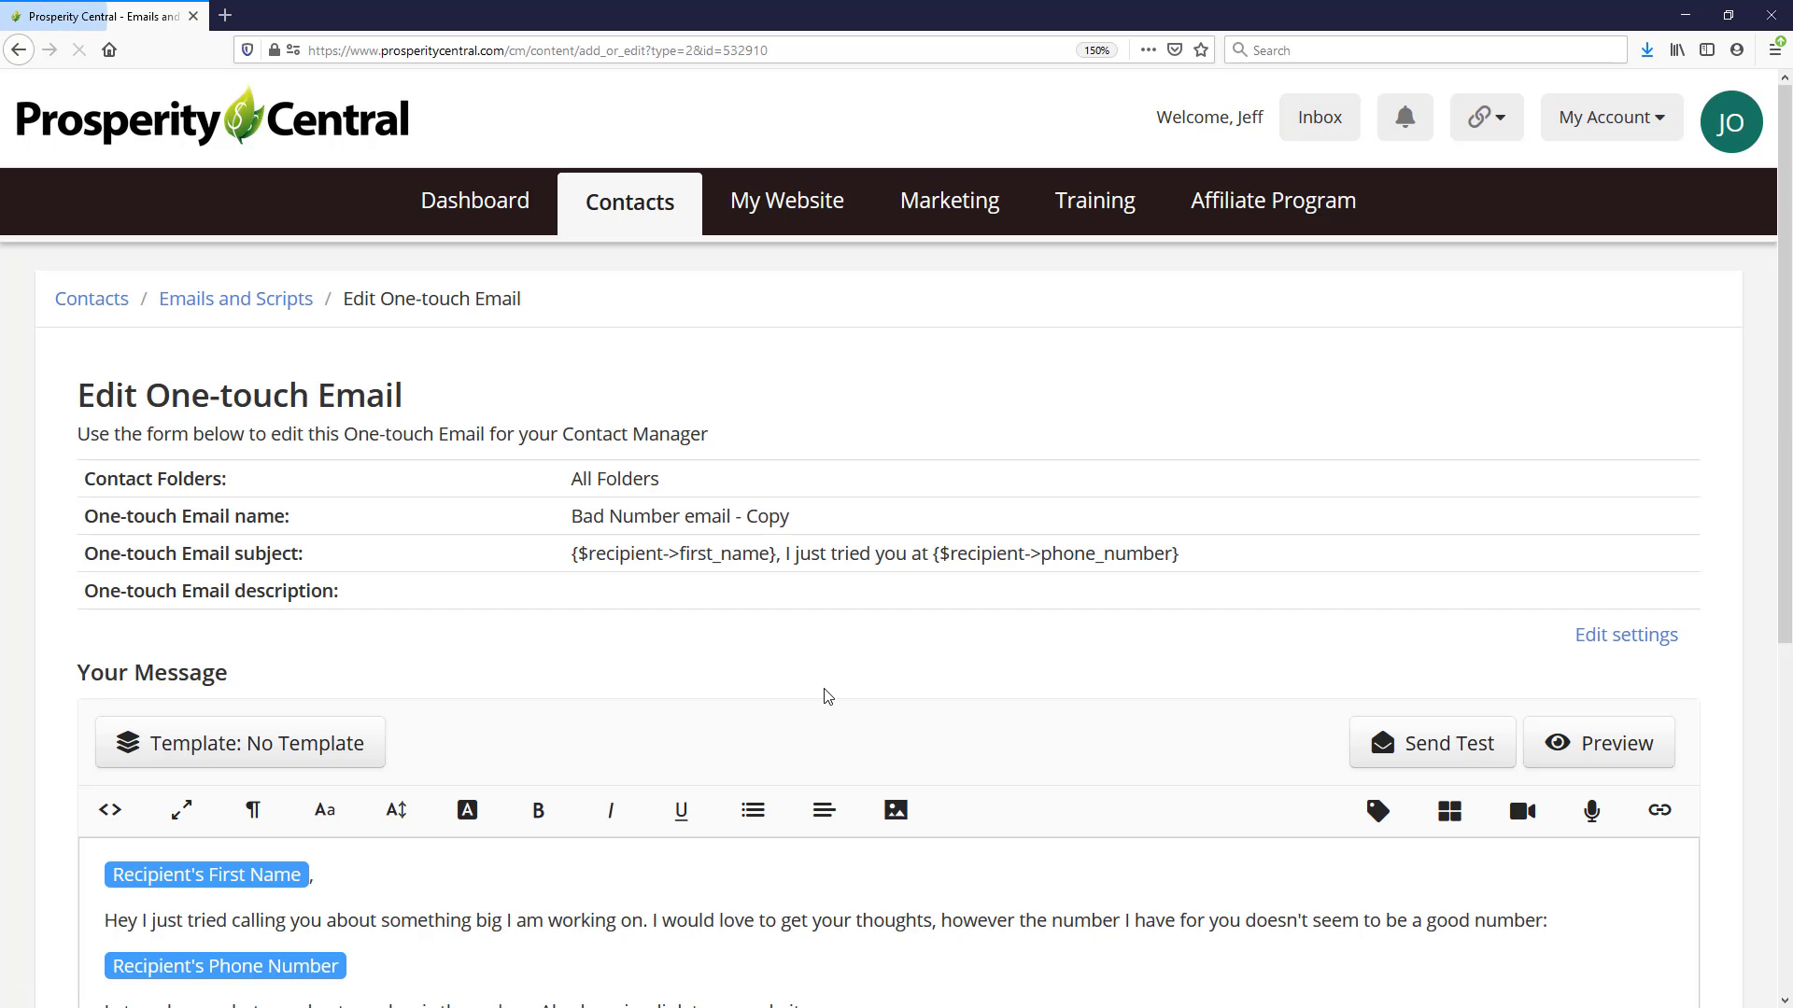
left_click(1578, 633)
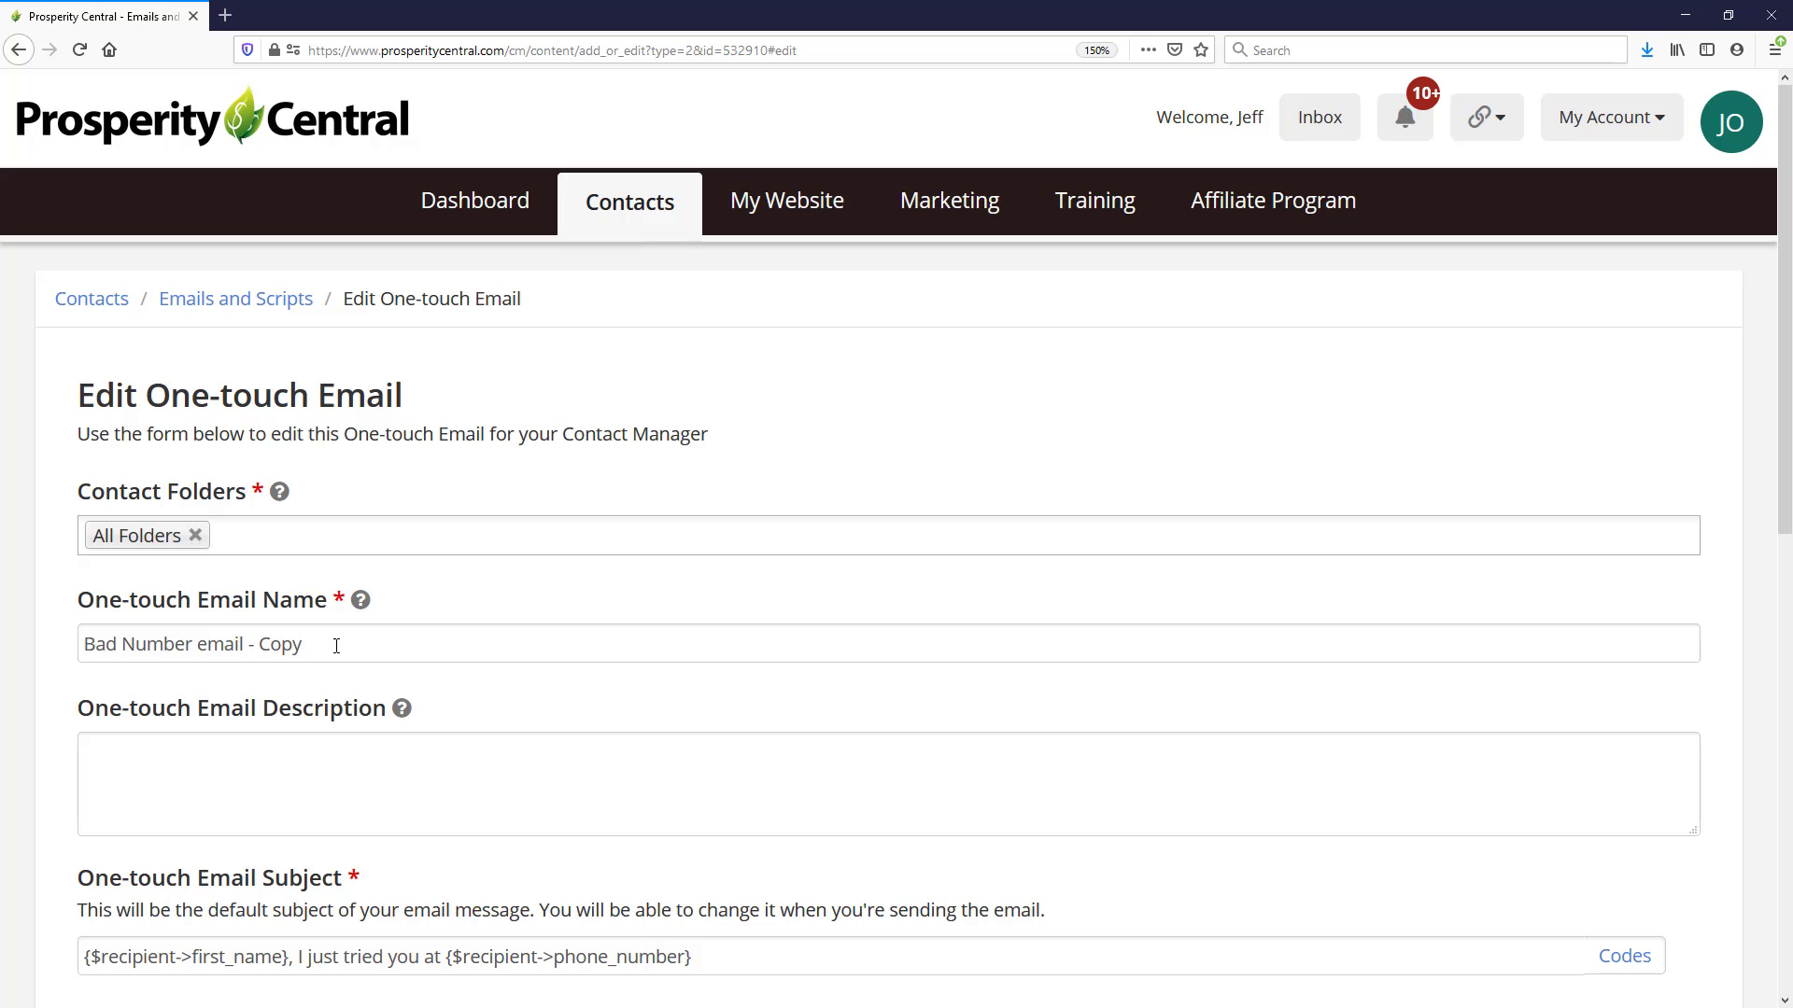
left_click_drag(145, 646, 56, 642)
type("Fax Email")
Add "it rang to a Fax" after "good number" in the first paragraph of the email message.
scroll(564, 643, "down", 5)
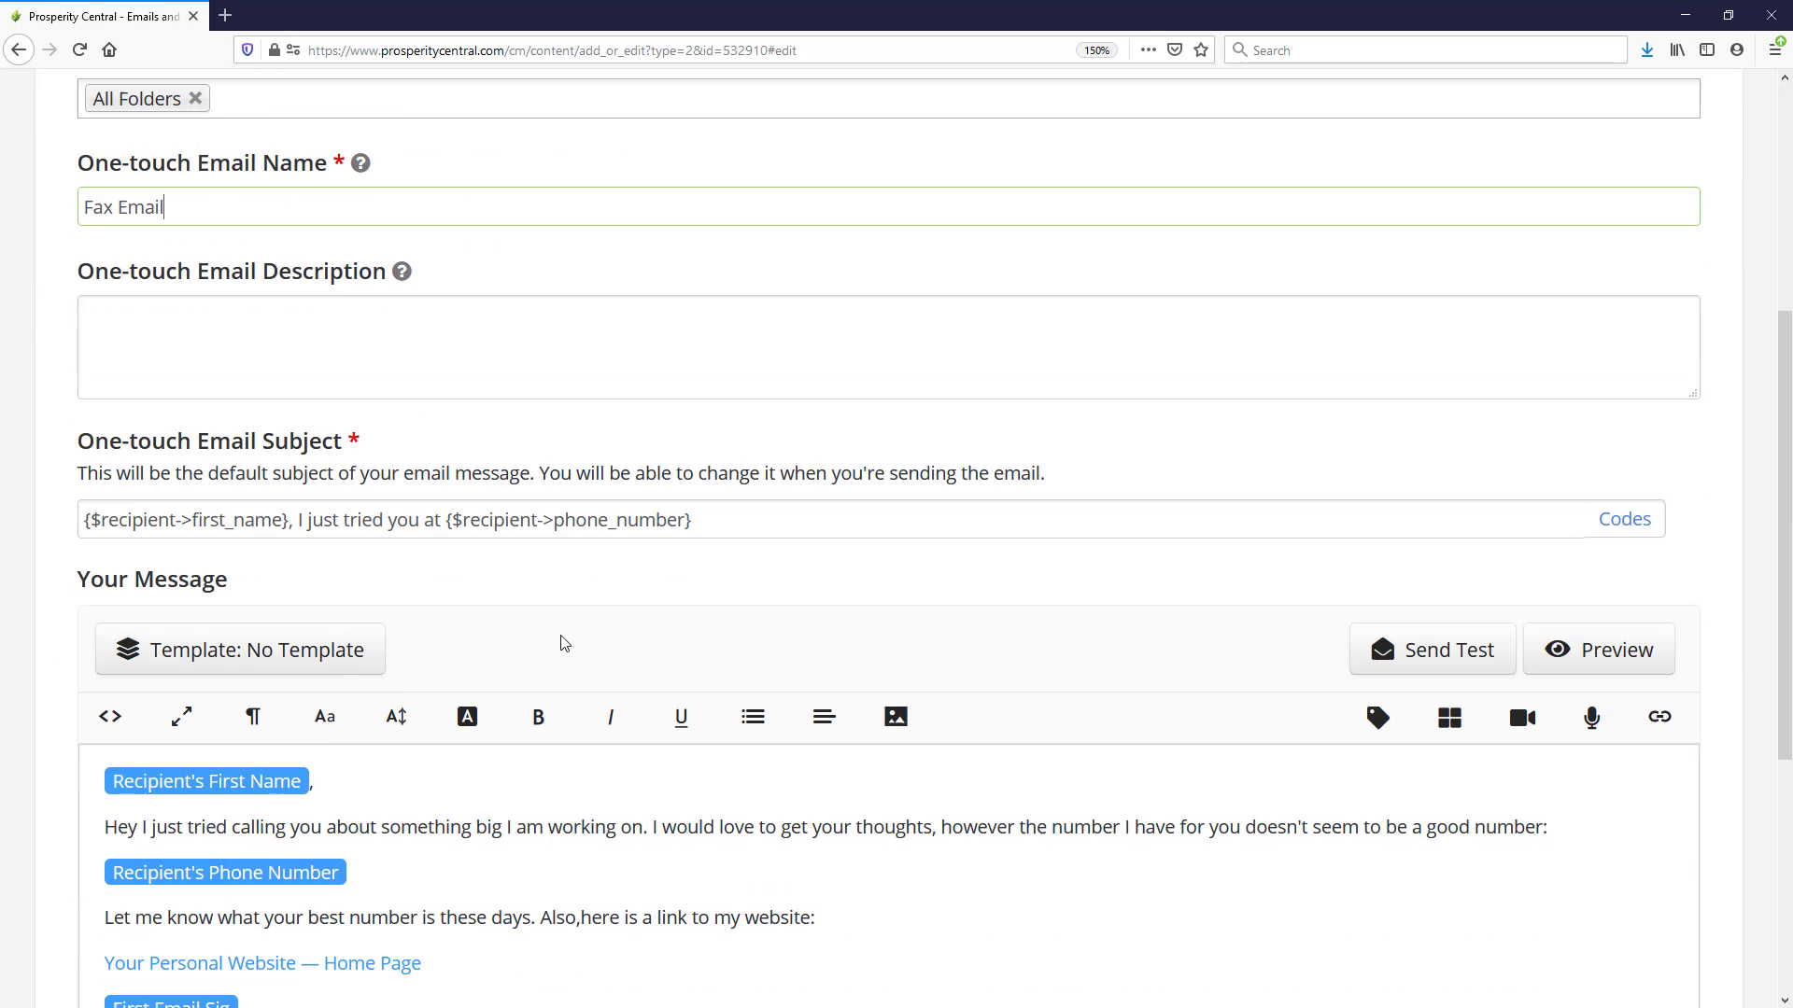
scroll(495, 569, "down", 3)
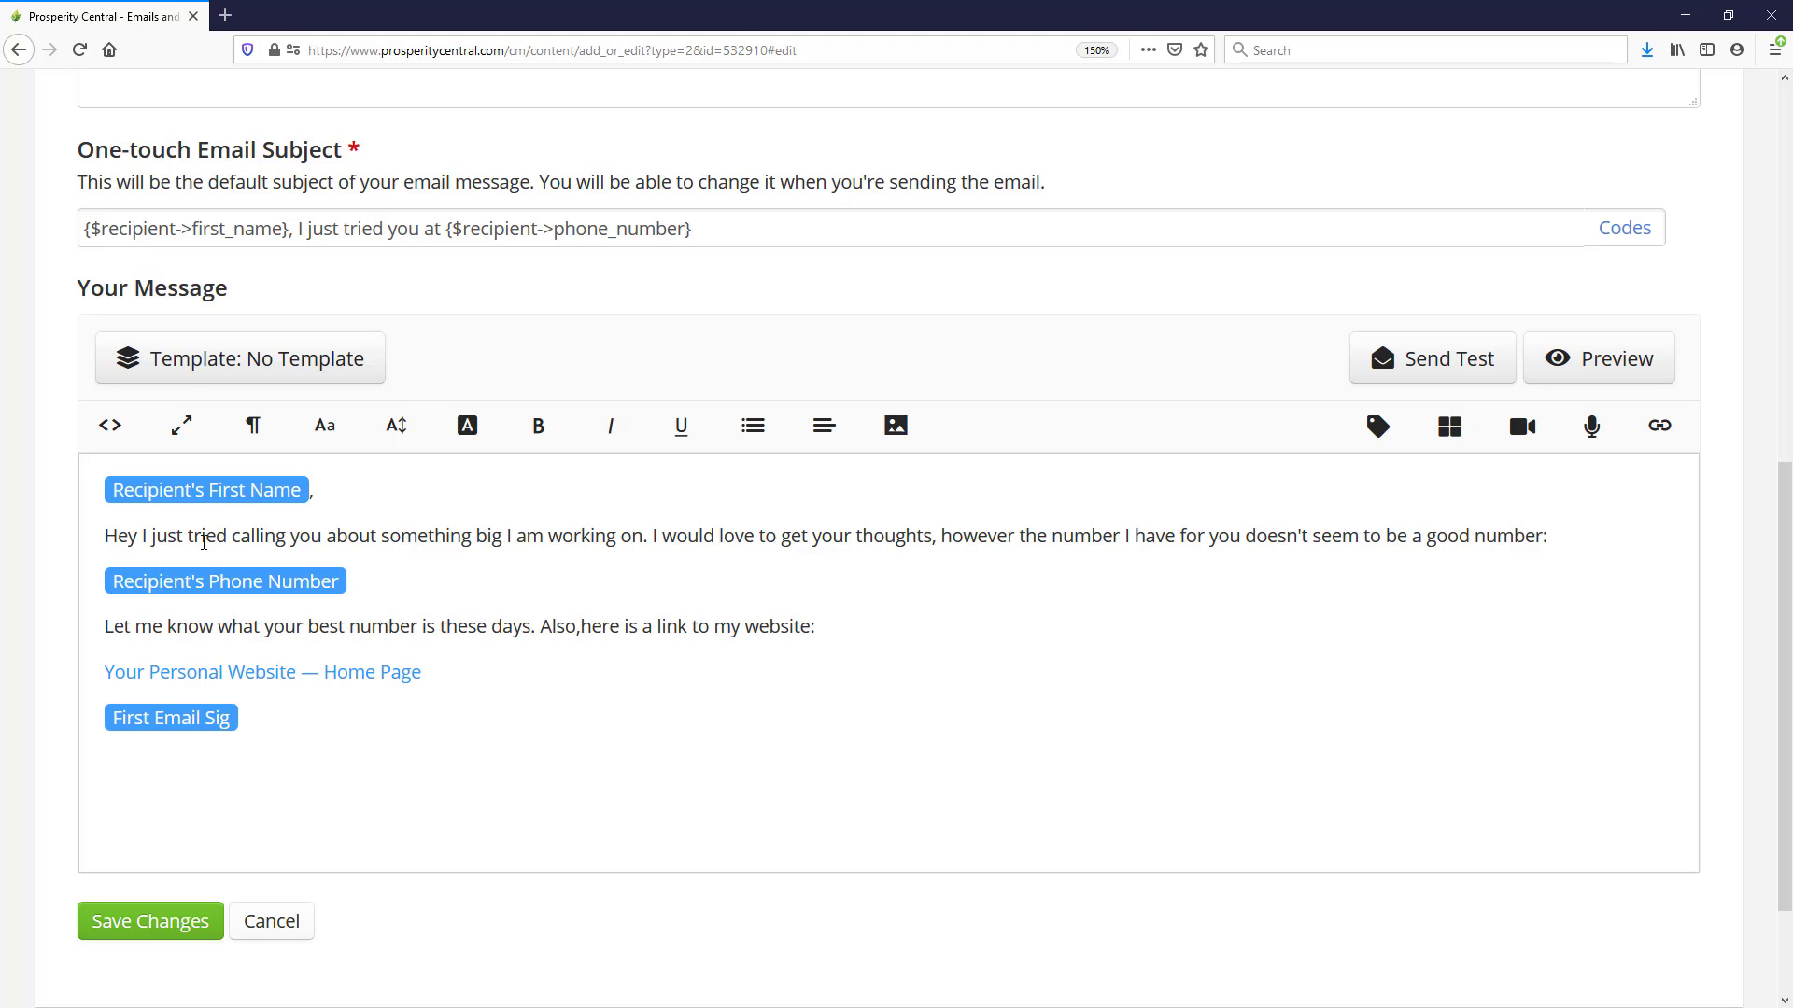
left_click(1541, 536)
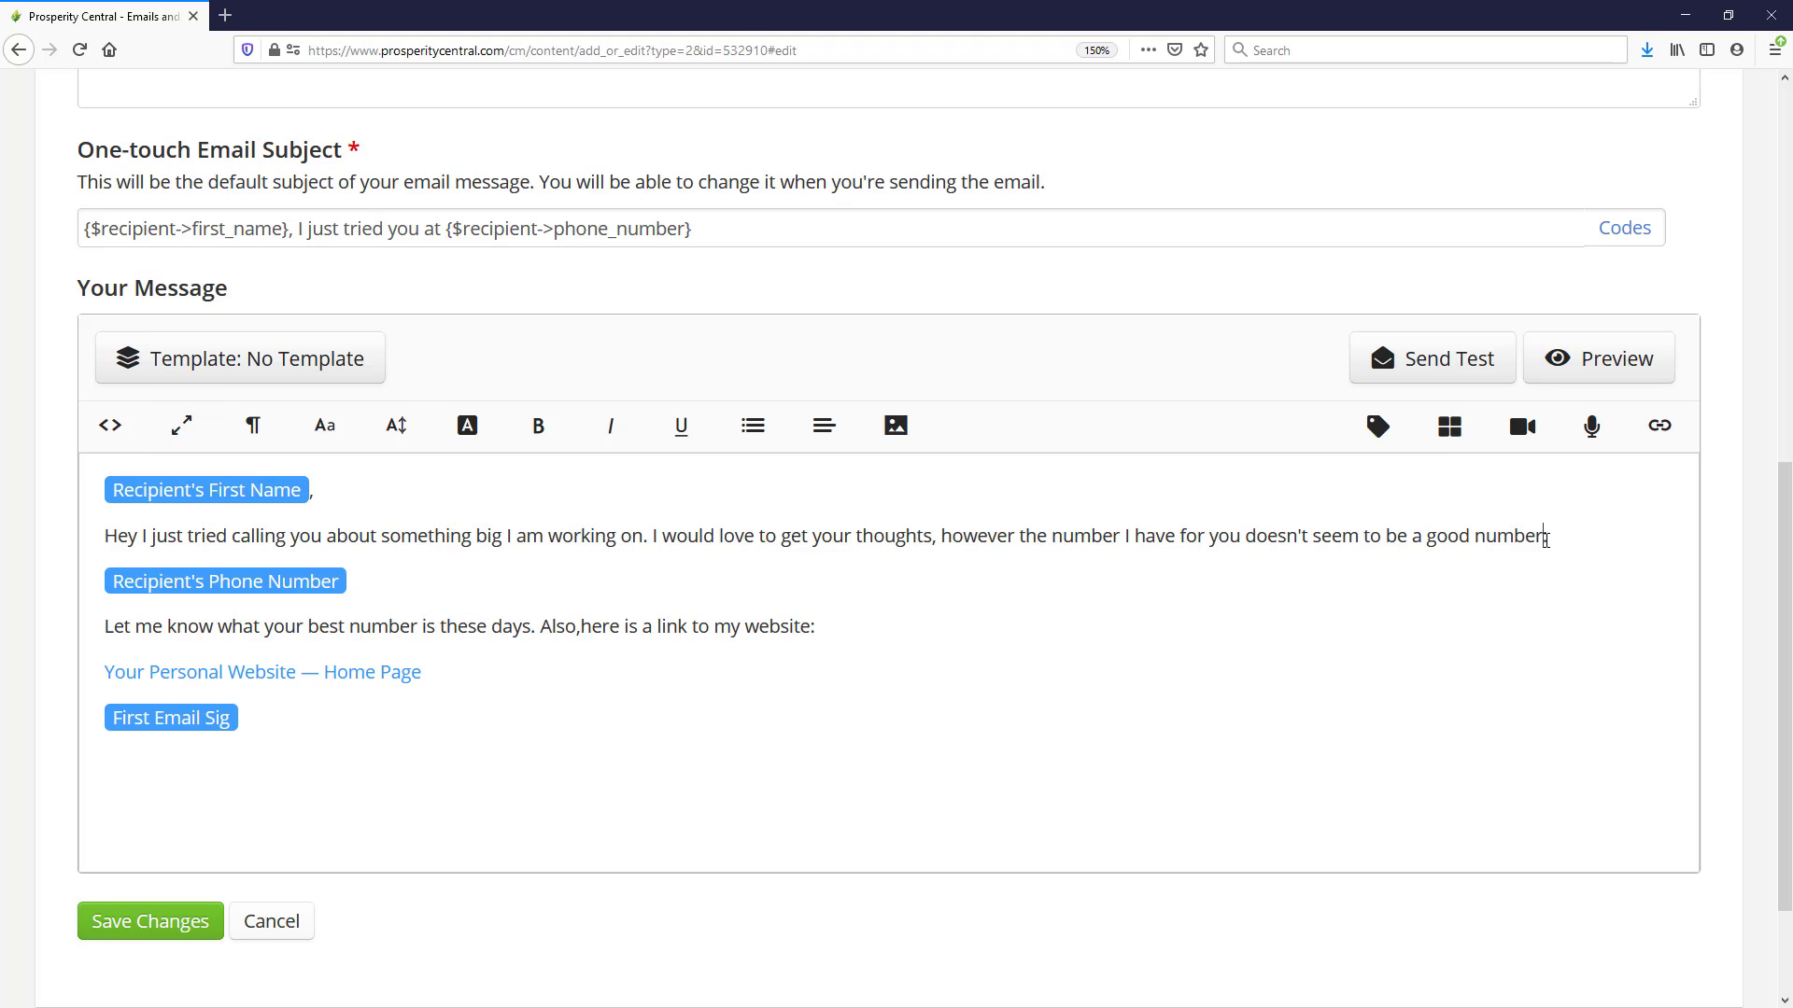
type("it rang to a Fax")
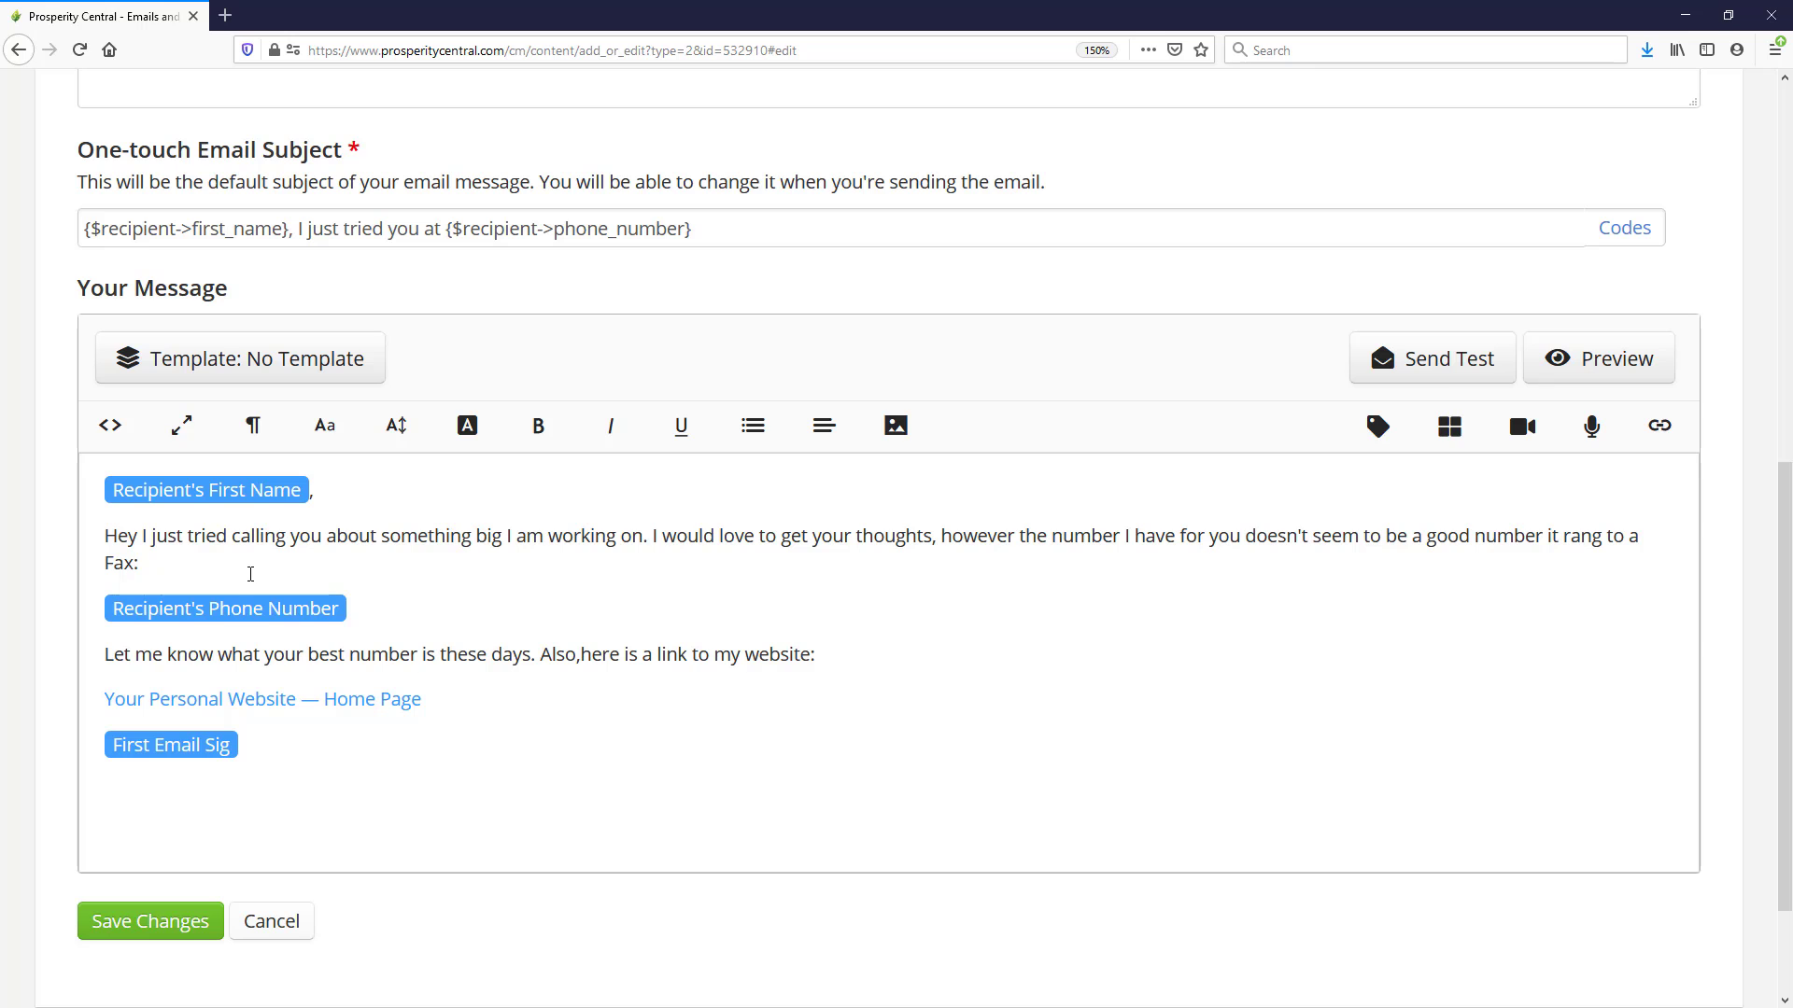
Save the Fax Email changes and open the PhoneBurner disposition settings from the marketing tools.
left_click(154, 923)
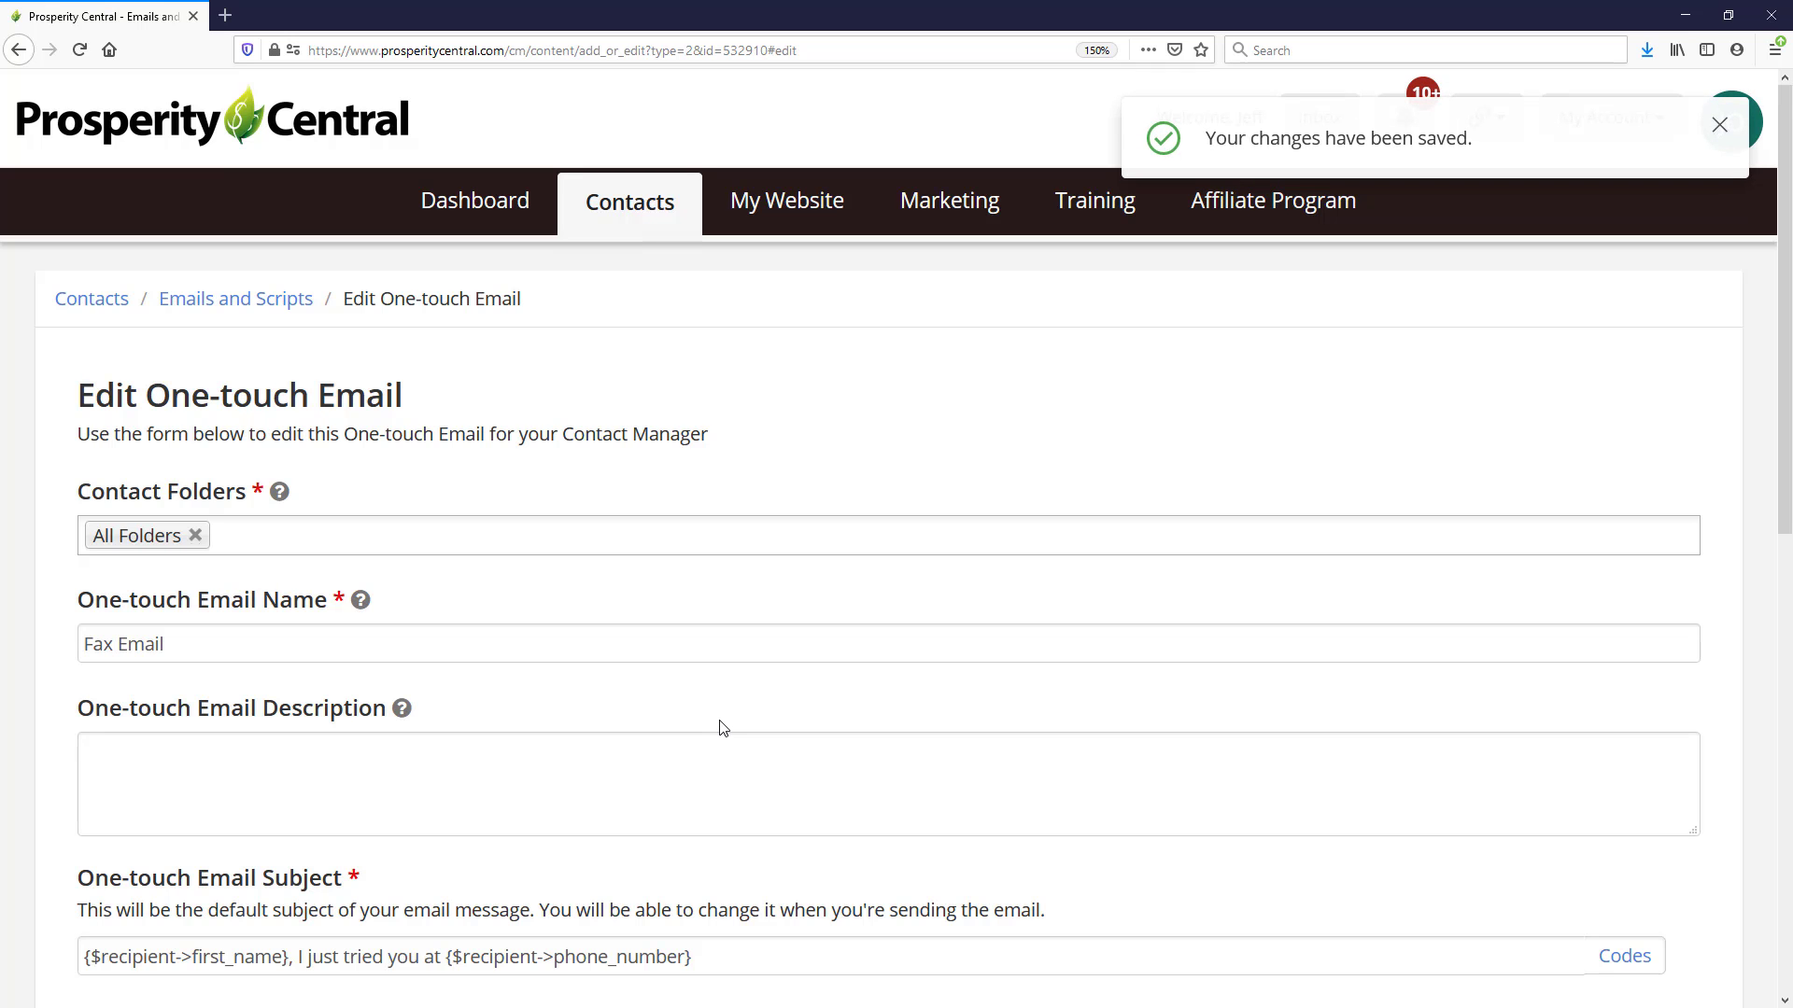
left_click(961, 200)
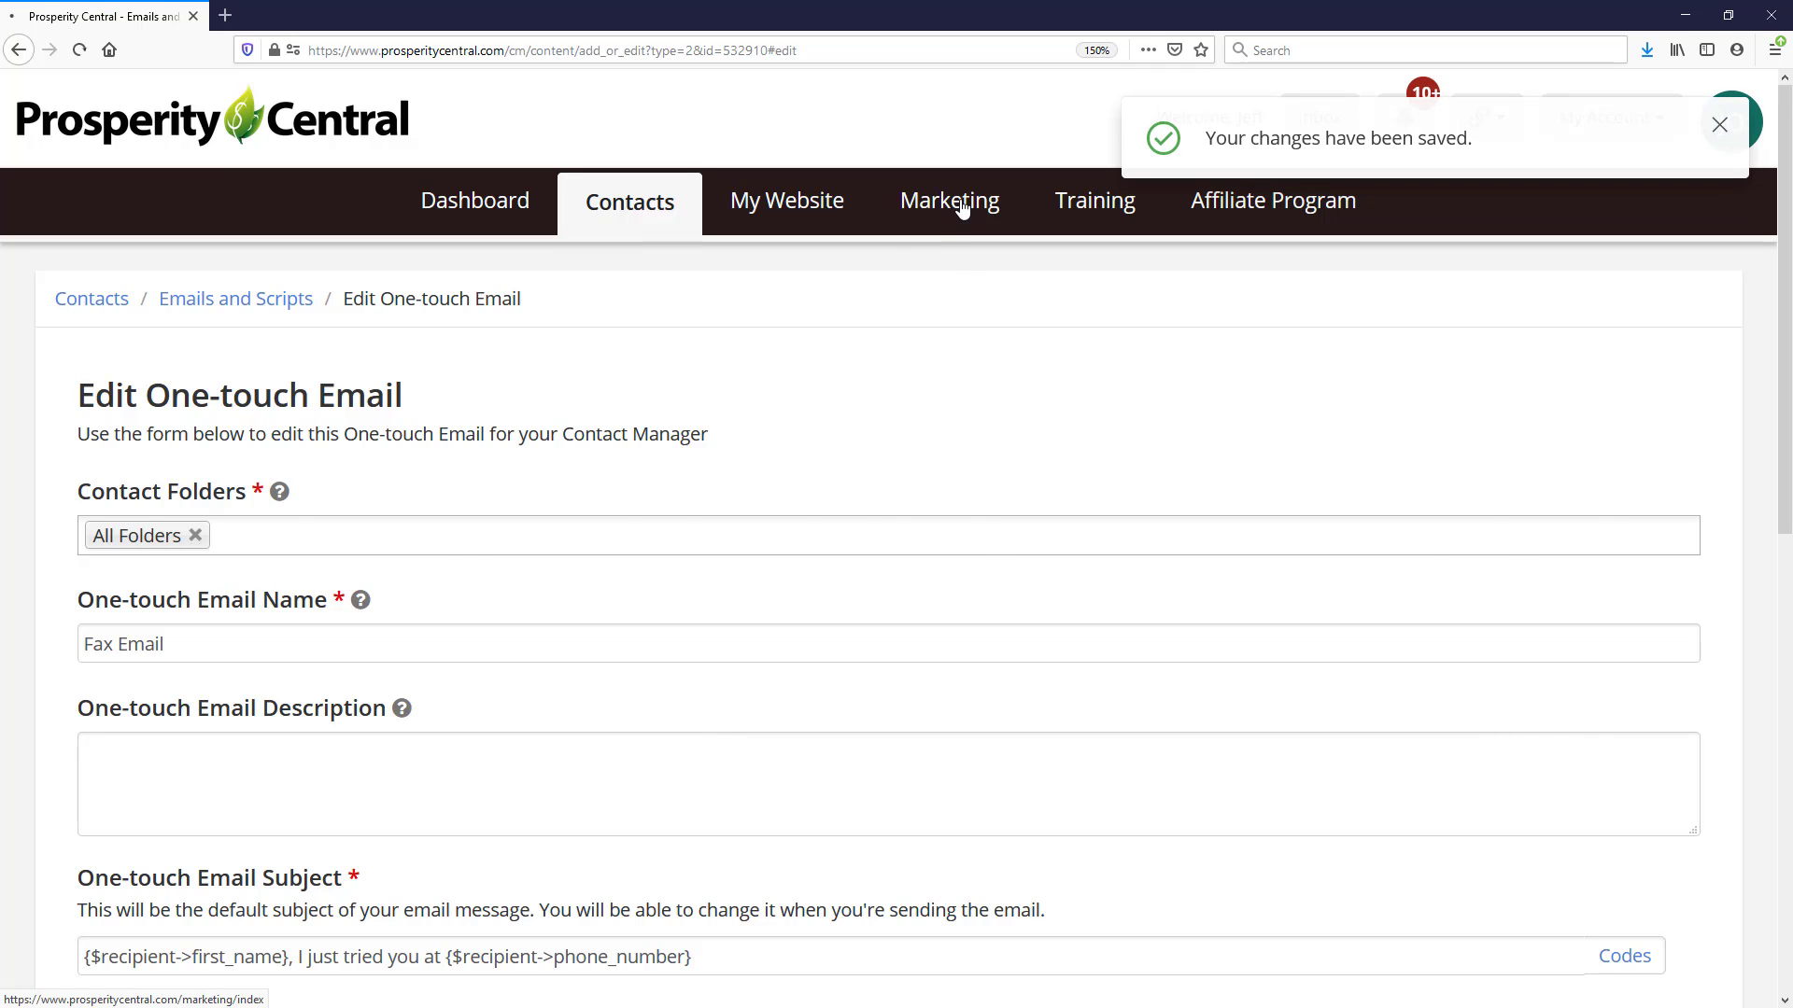
scroll(803, 556, "down", 5)
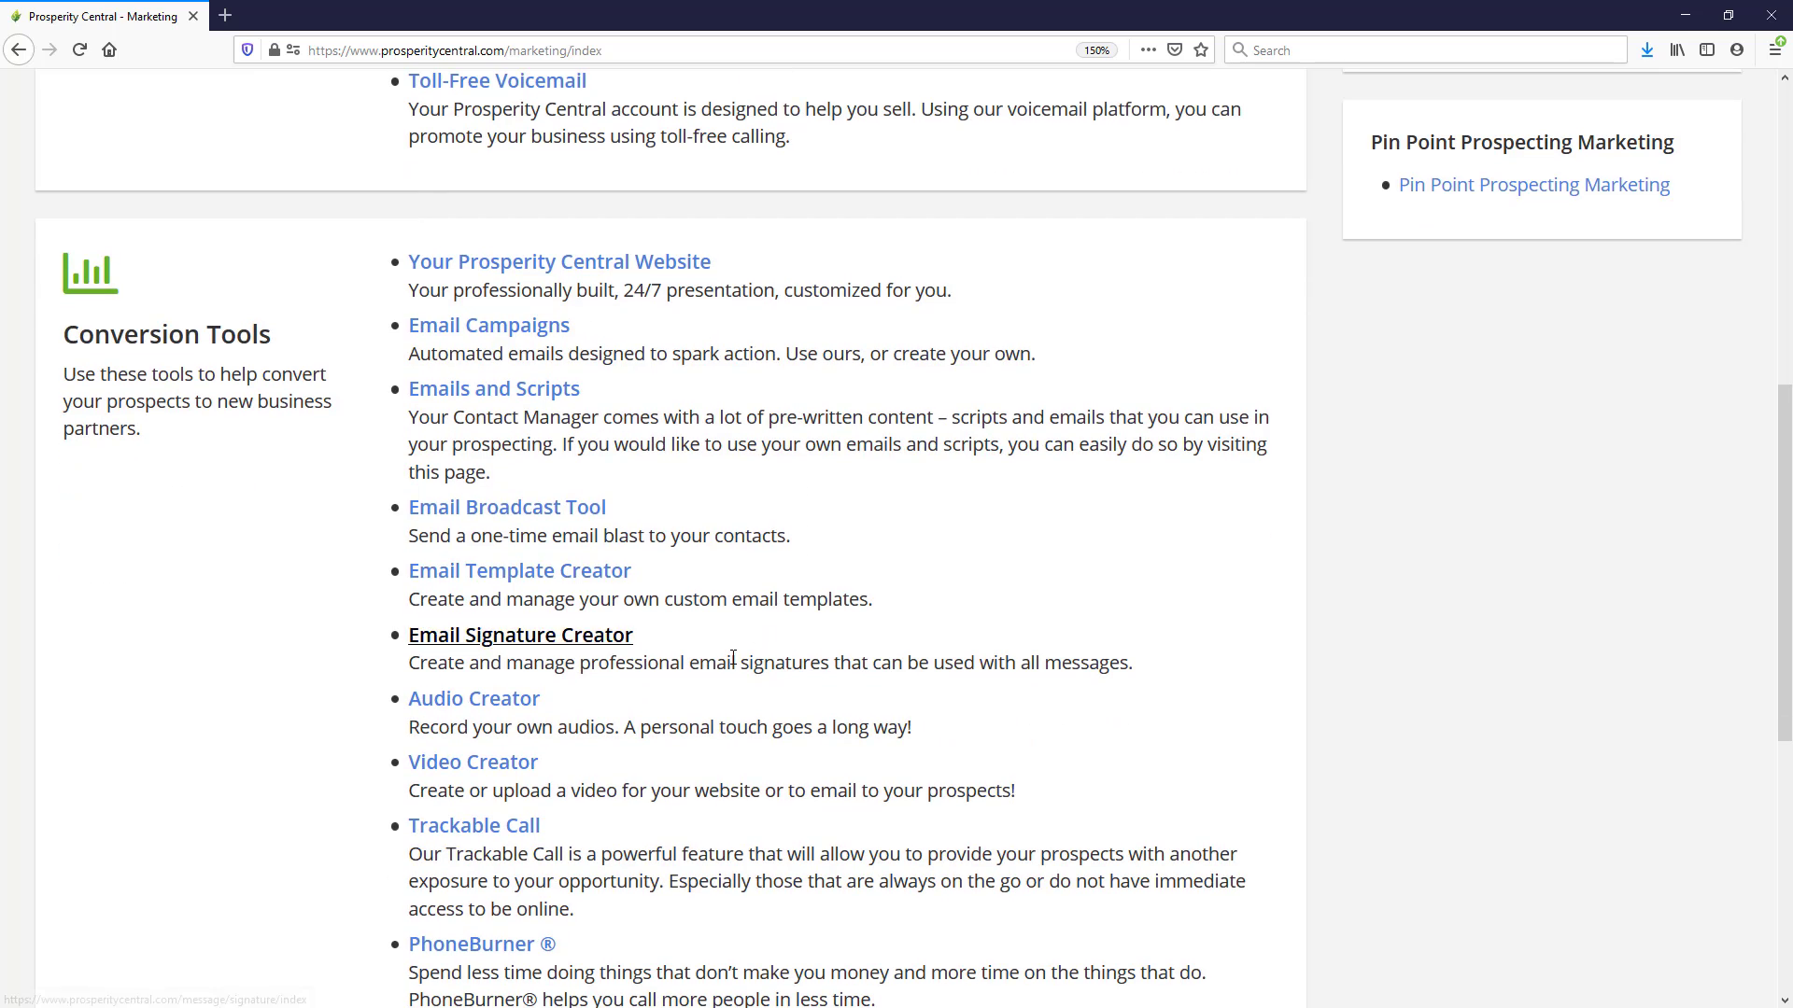
scroll(708, 648, "down", 3)
left_click(530, 654)
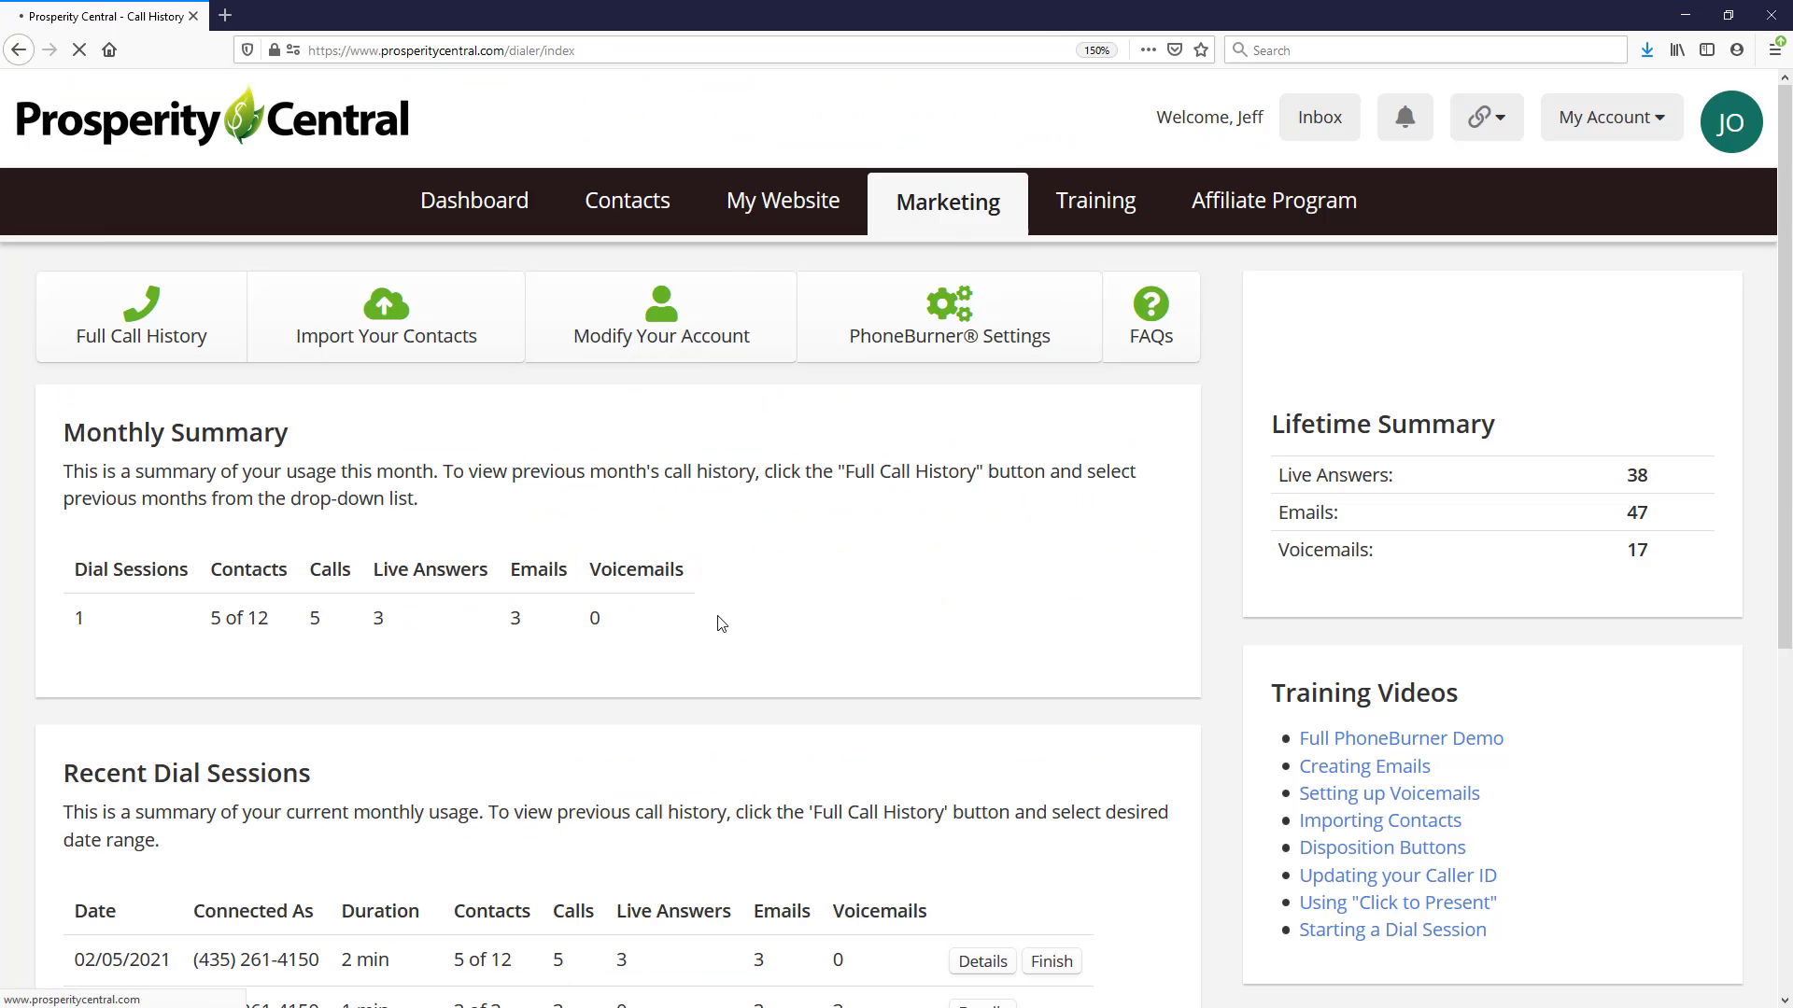
left_click(854, 315)
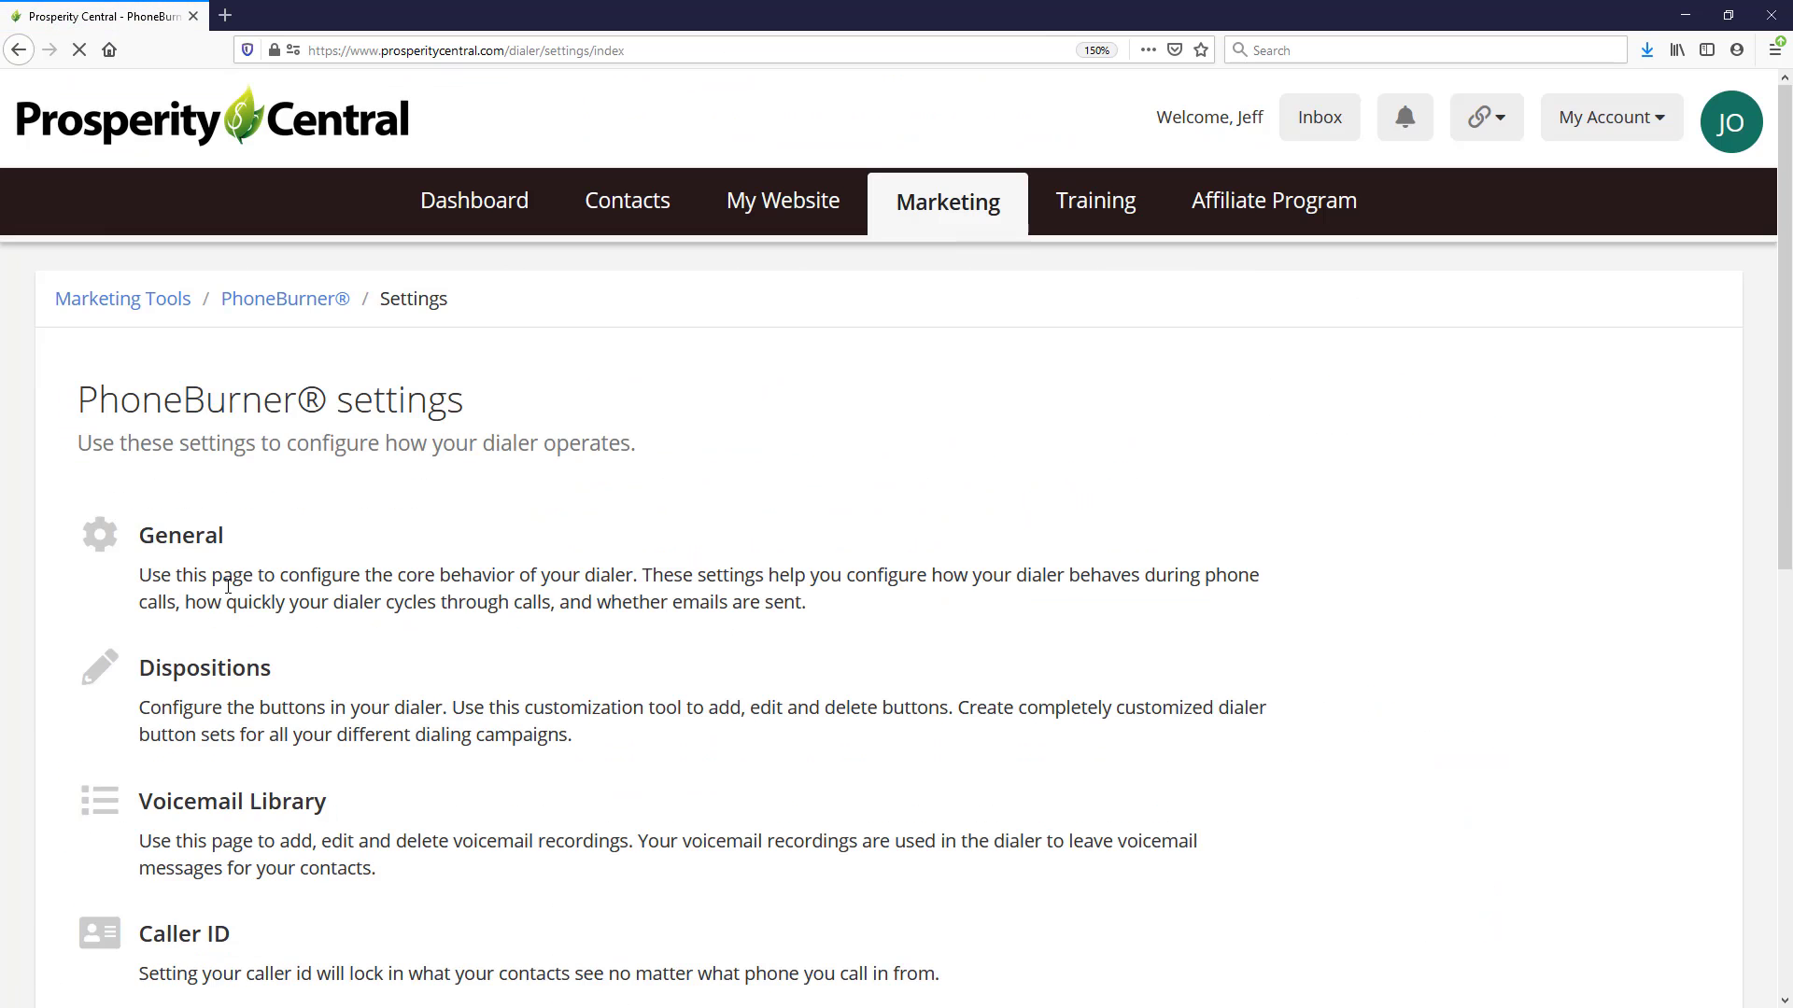
left_click(238, 668)
Open the Fax Machine button of the Demo Set dialing set and replace the <br /> tag in its label with a space.
scroll(286, 663, "down", 3)
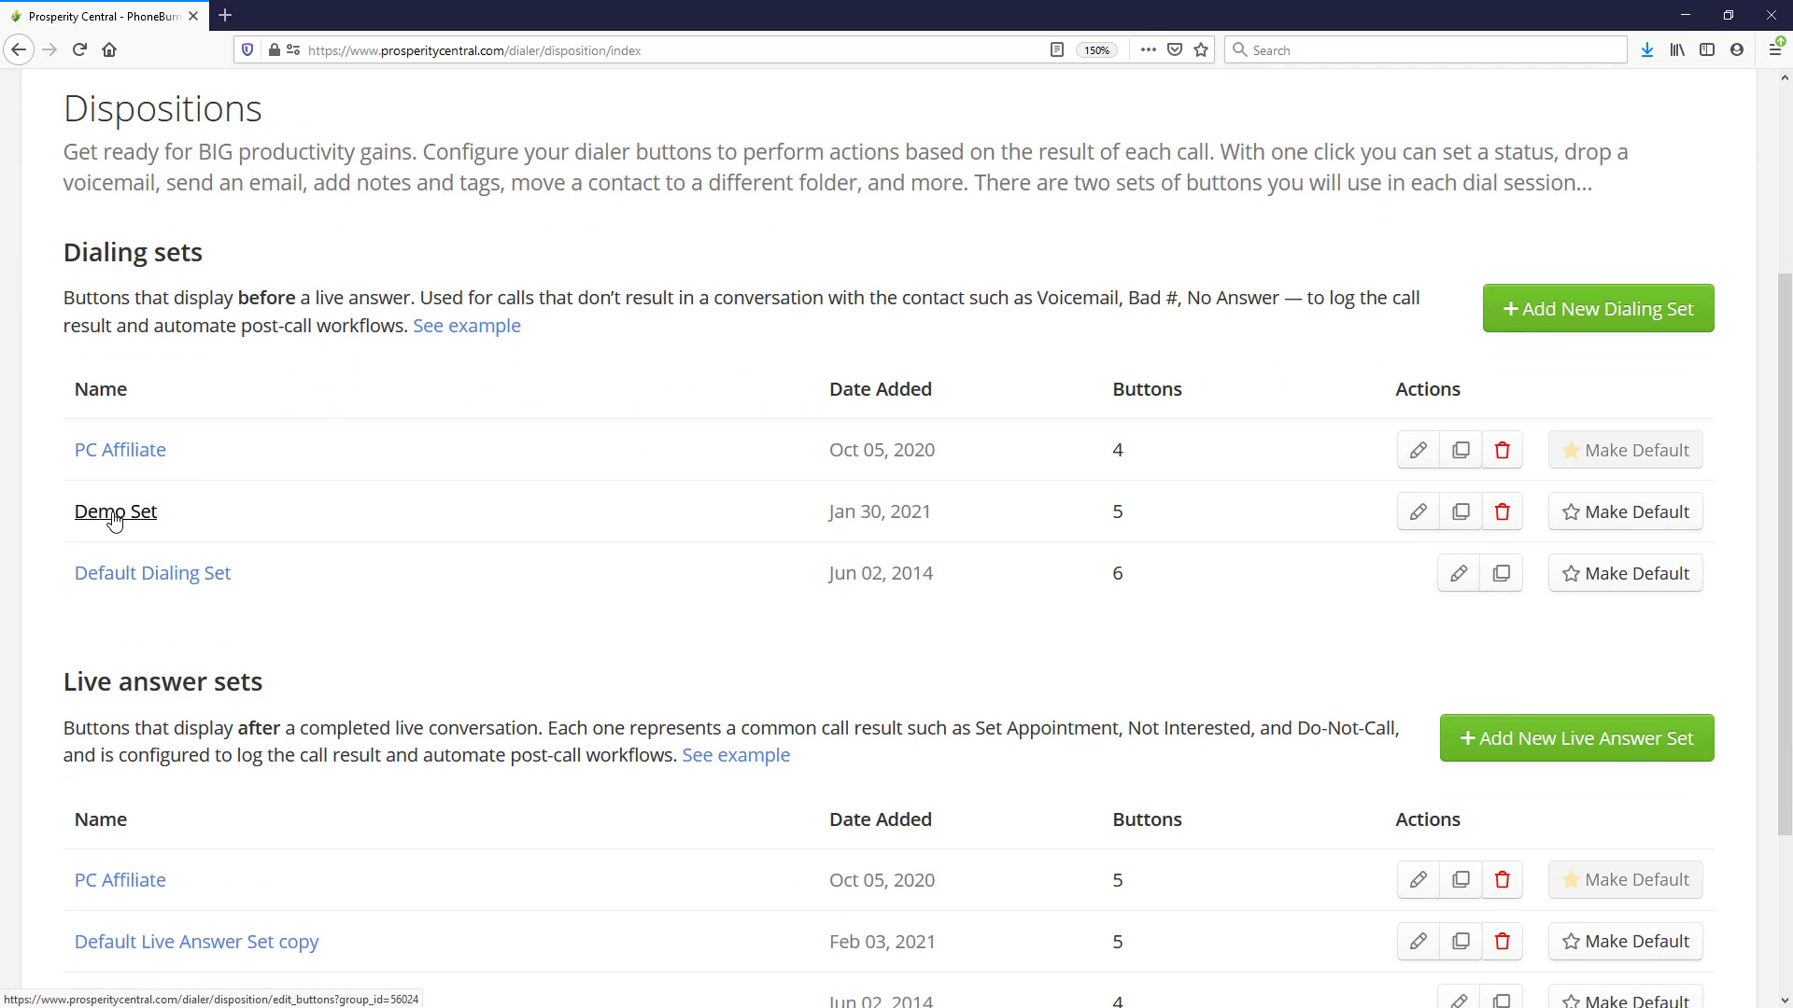
left_click(114, 514)
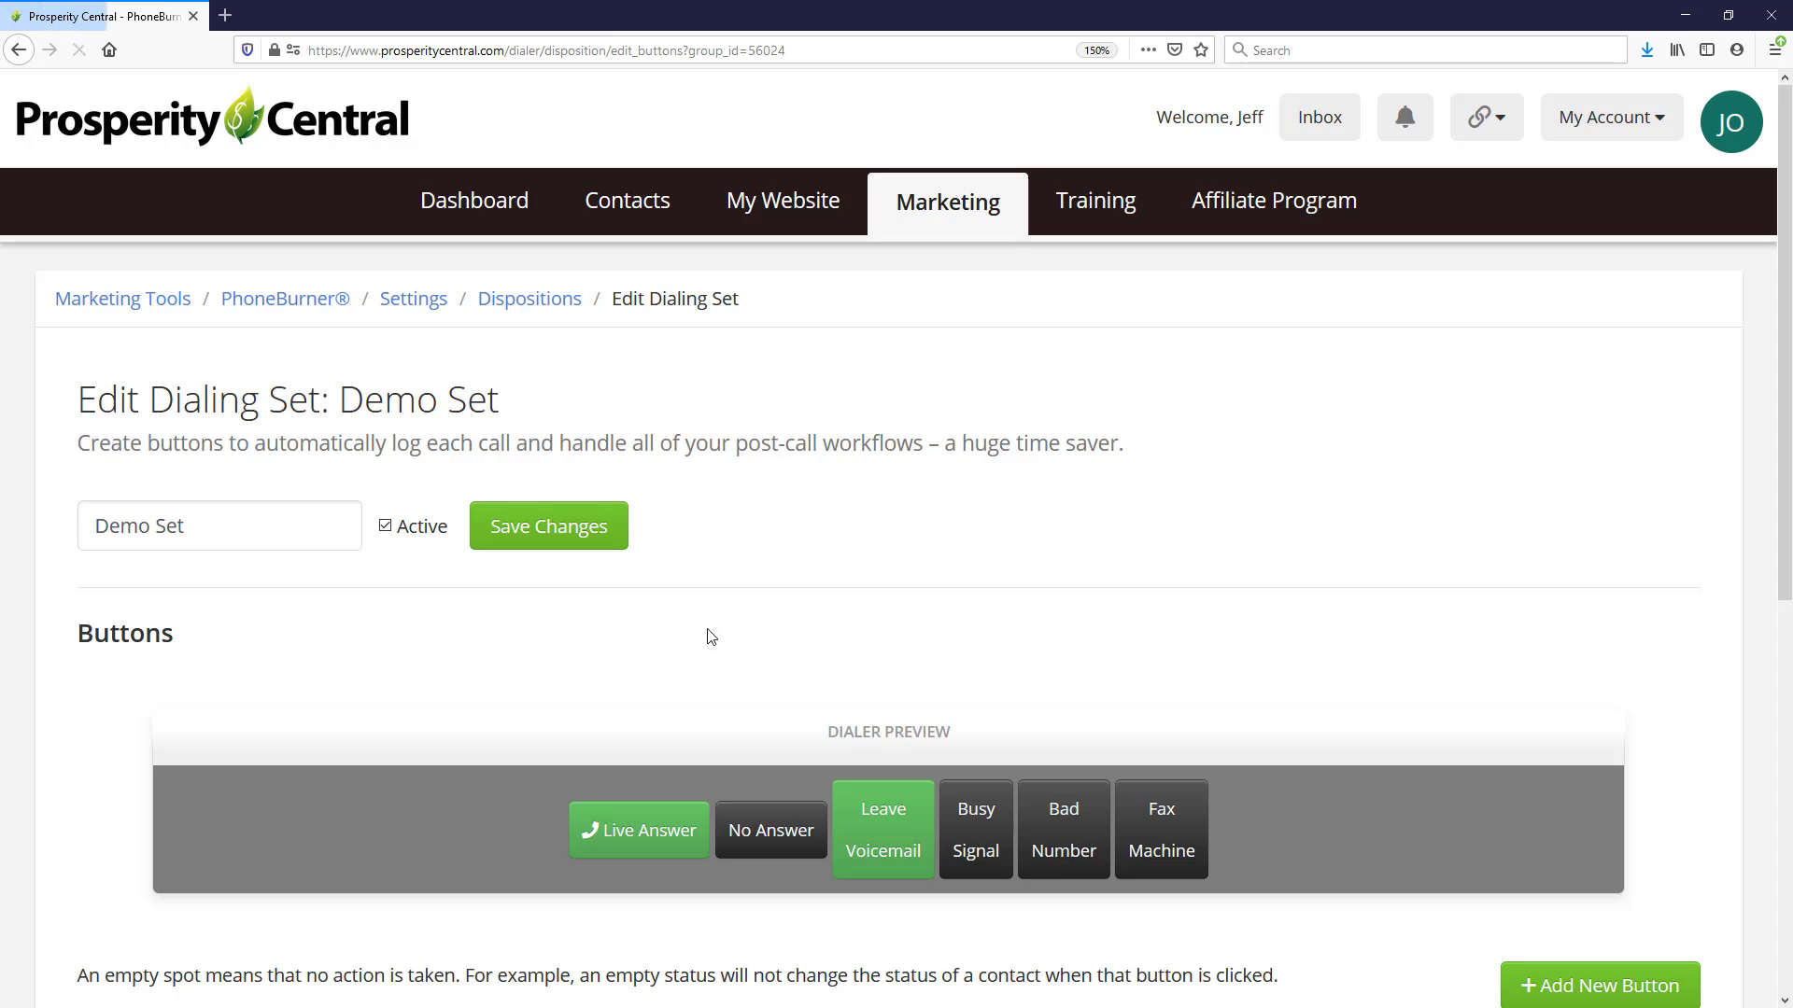
scroll(705, 628, "down", 5)
scroll(679, 638, "down", 1)
left_click(168, 776)
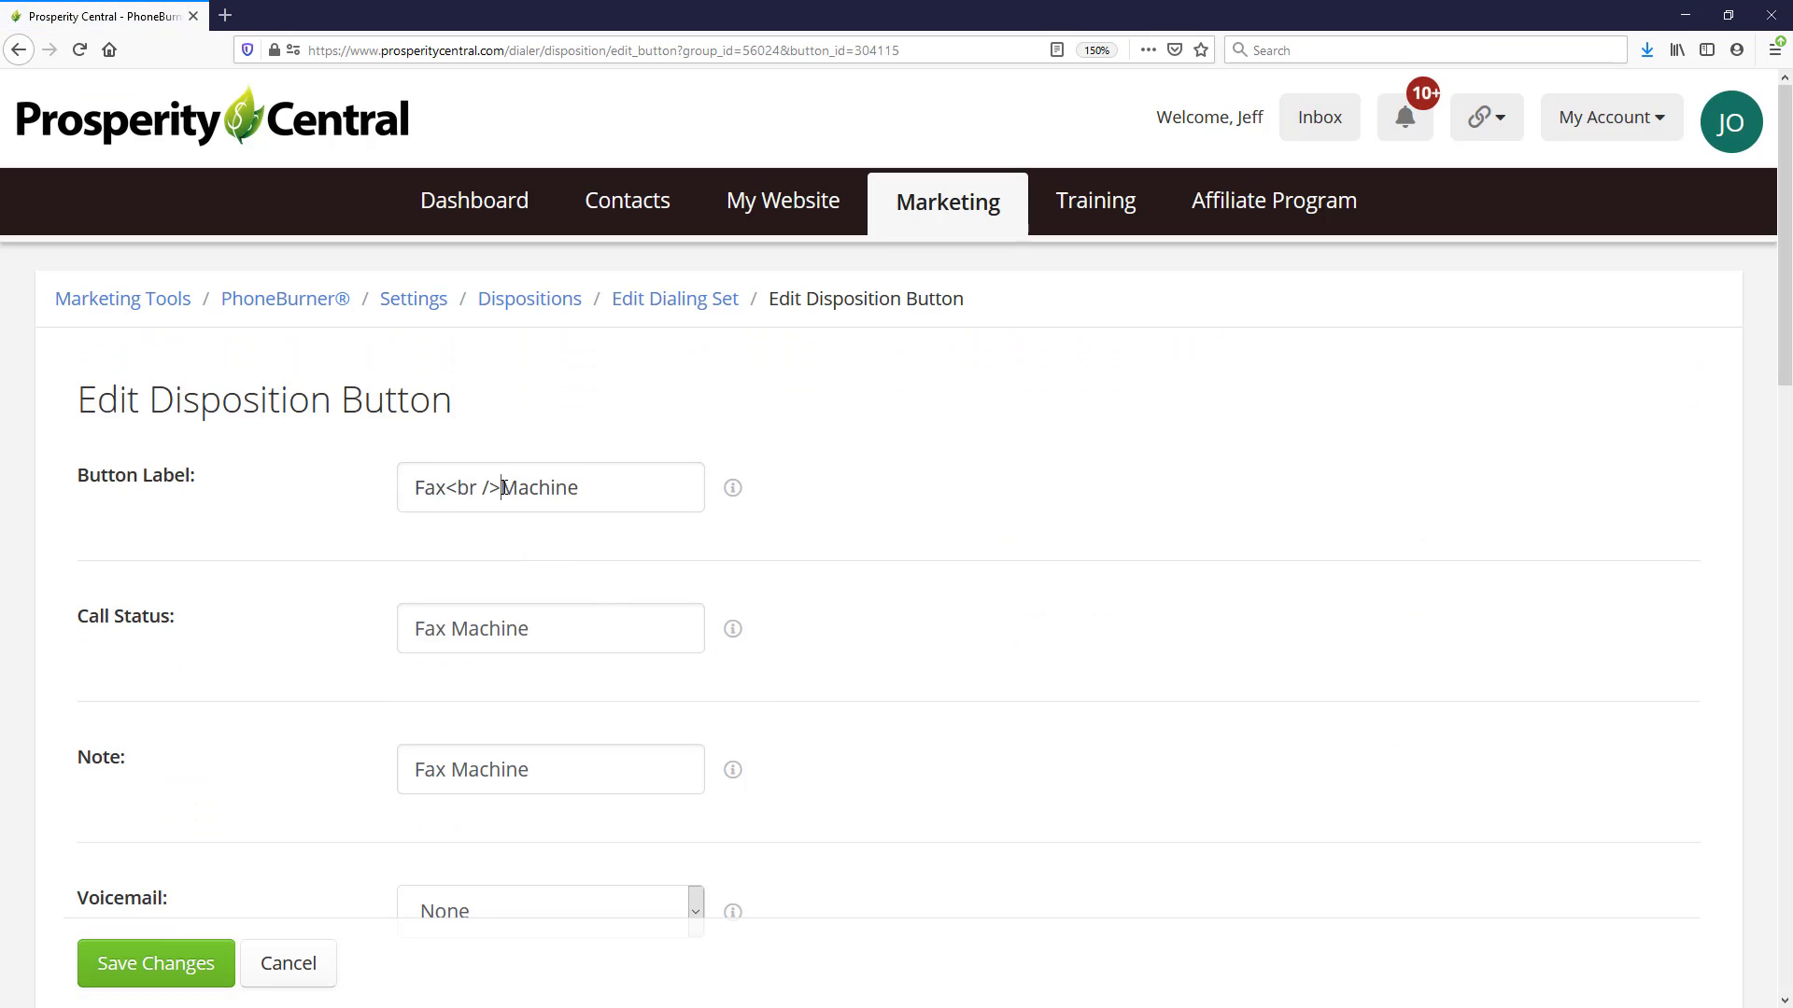
left_click_drag(501, 487, 456, 487)
key("BackSpace")
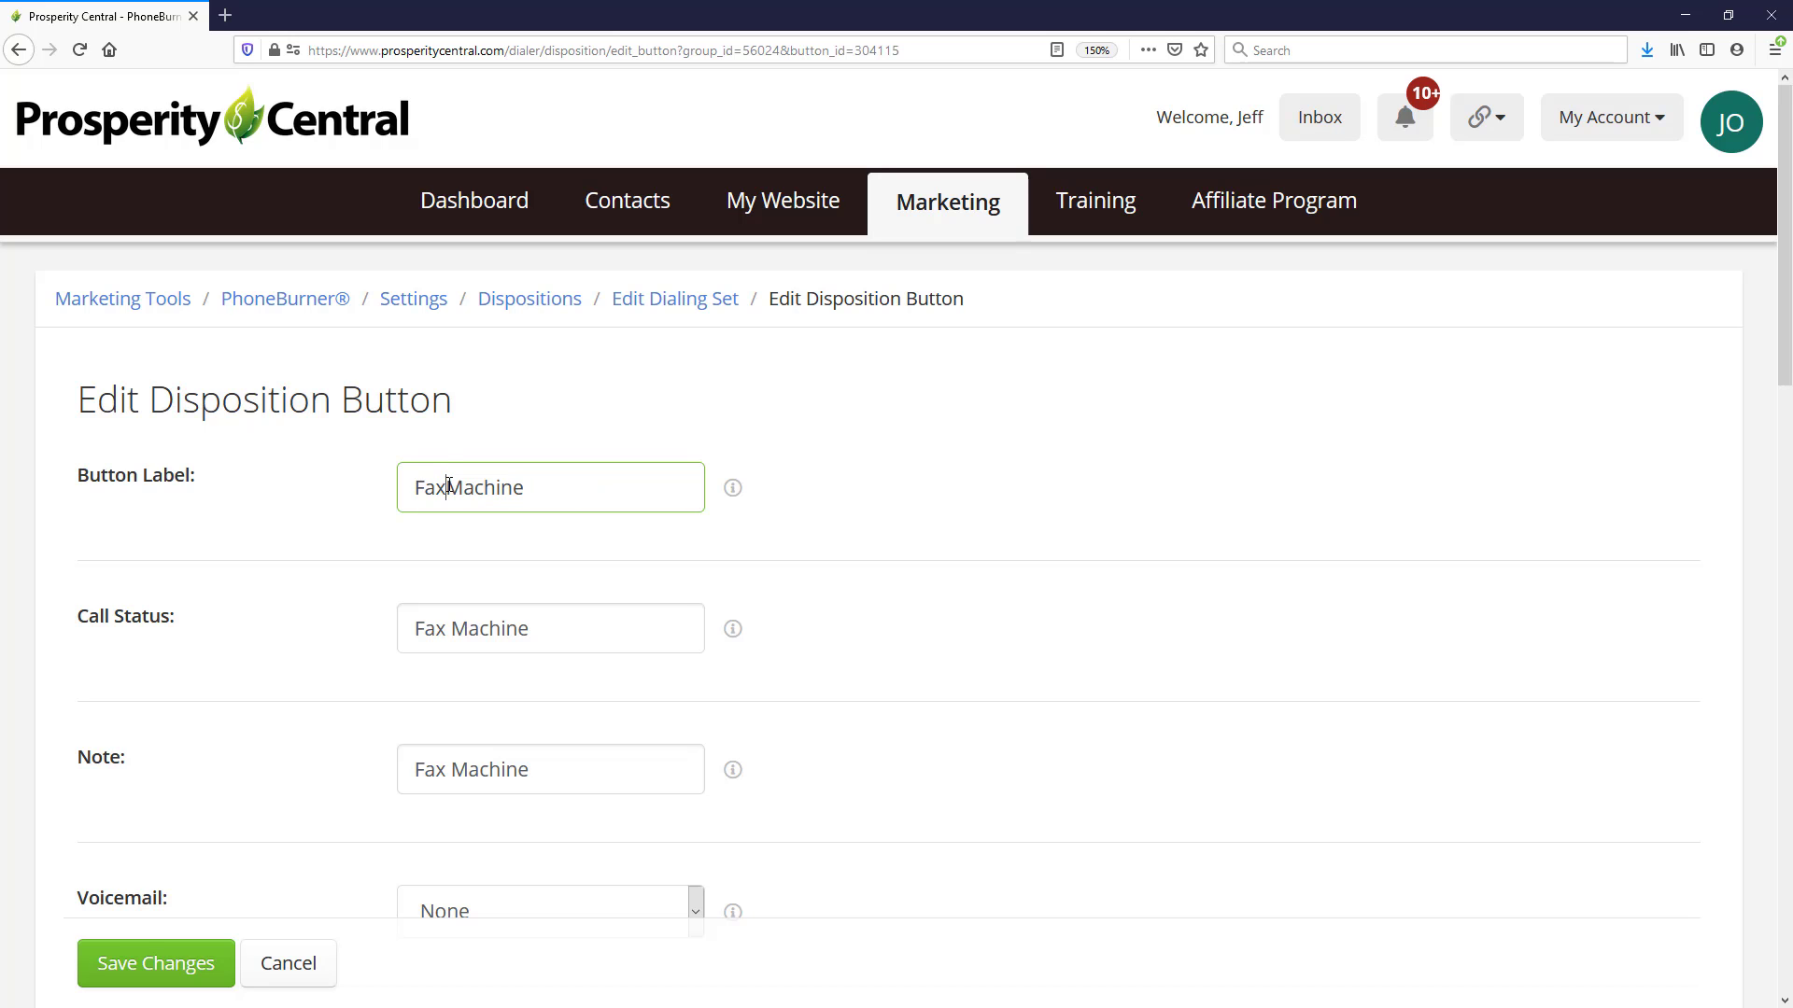
Set the Fax Machine button's One Touch Email to Fax Email and save the button.
scroll(712, 719, "down", 8)
scroll(719, 720, "up", 3)
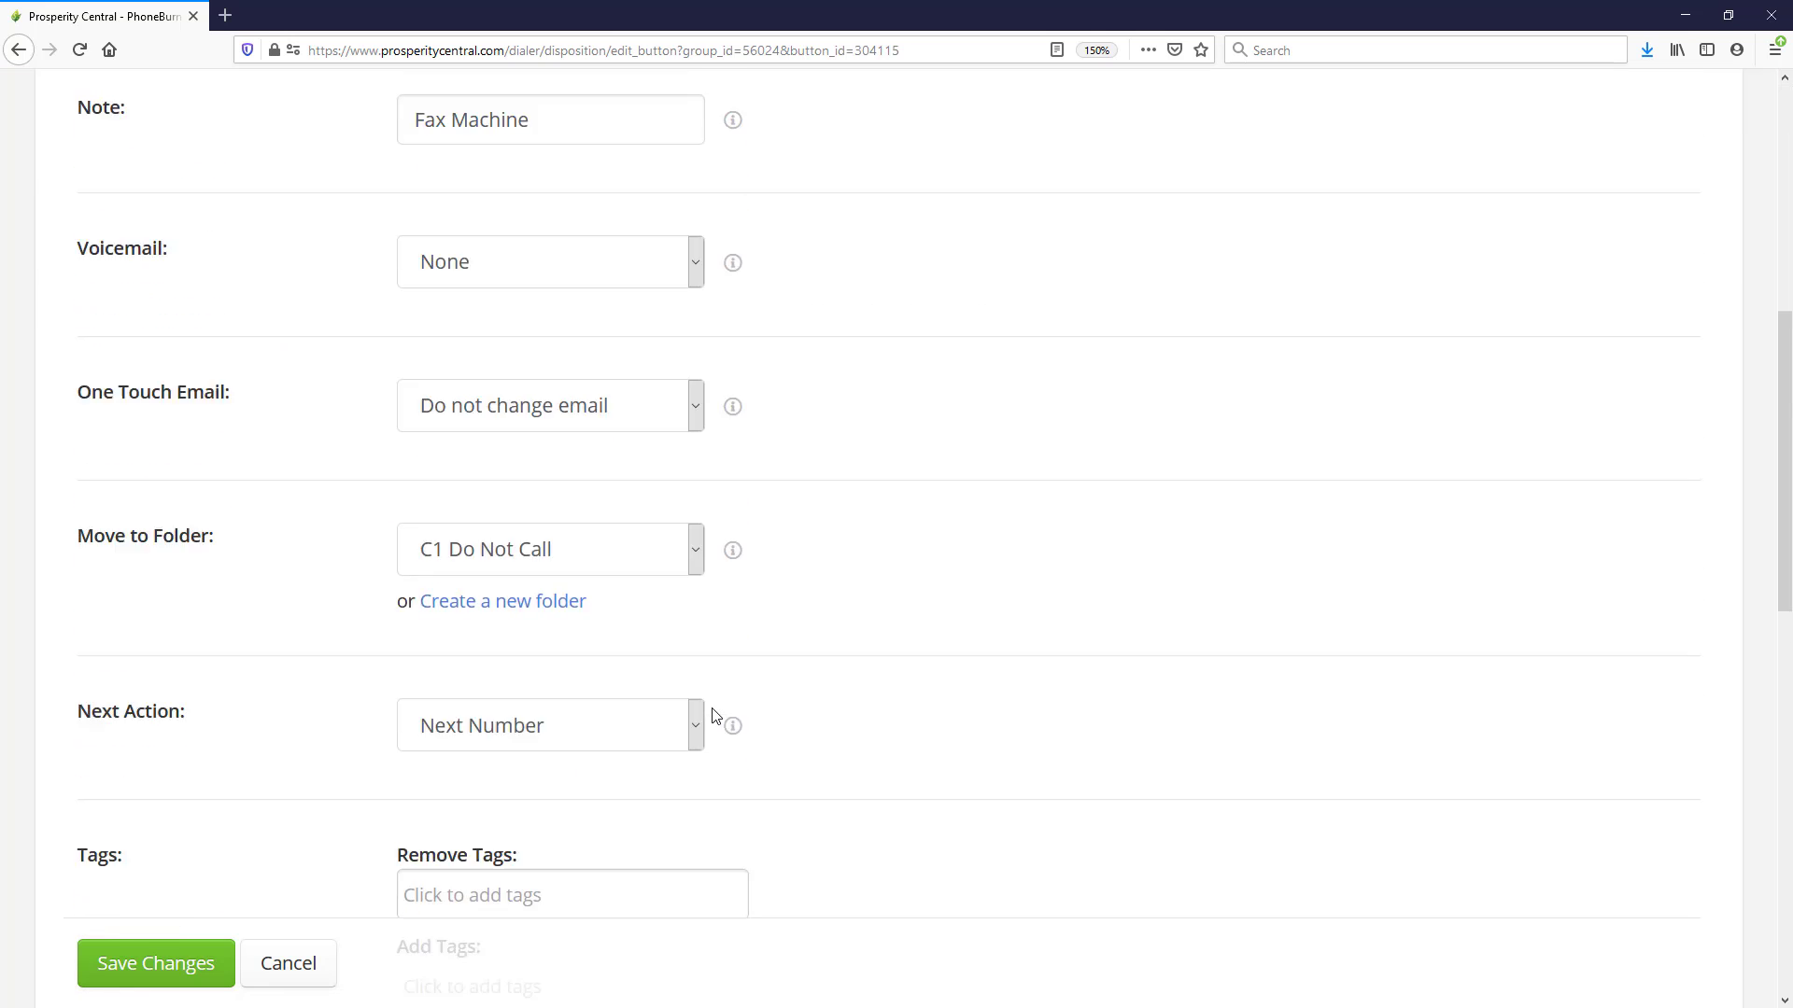
left_click(503, 497)
scroll(448, 971, "down", 2)
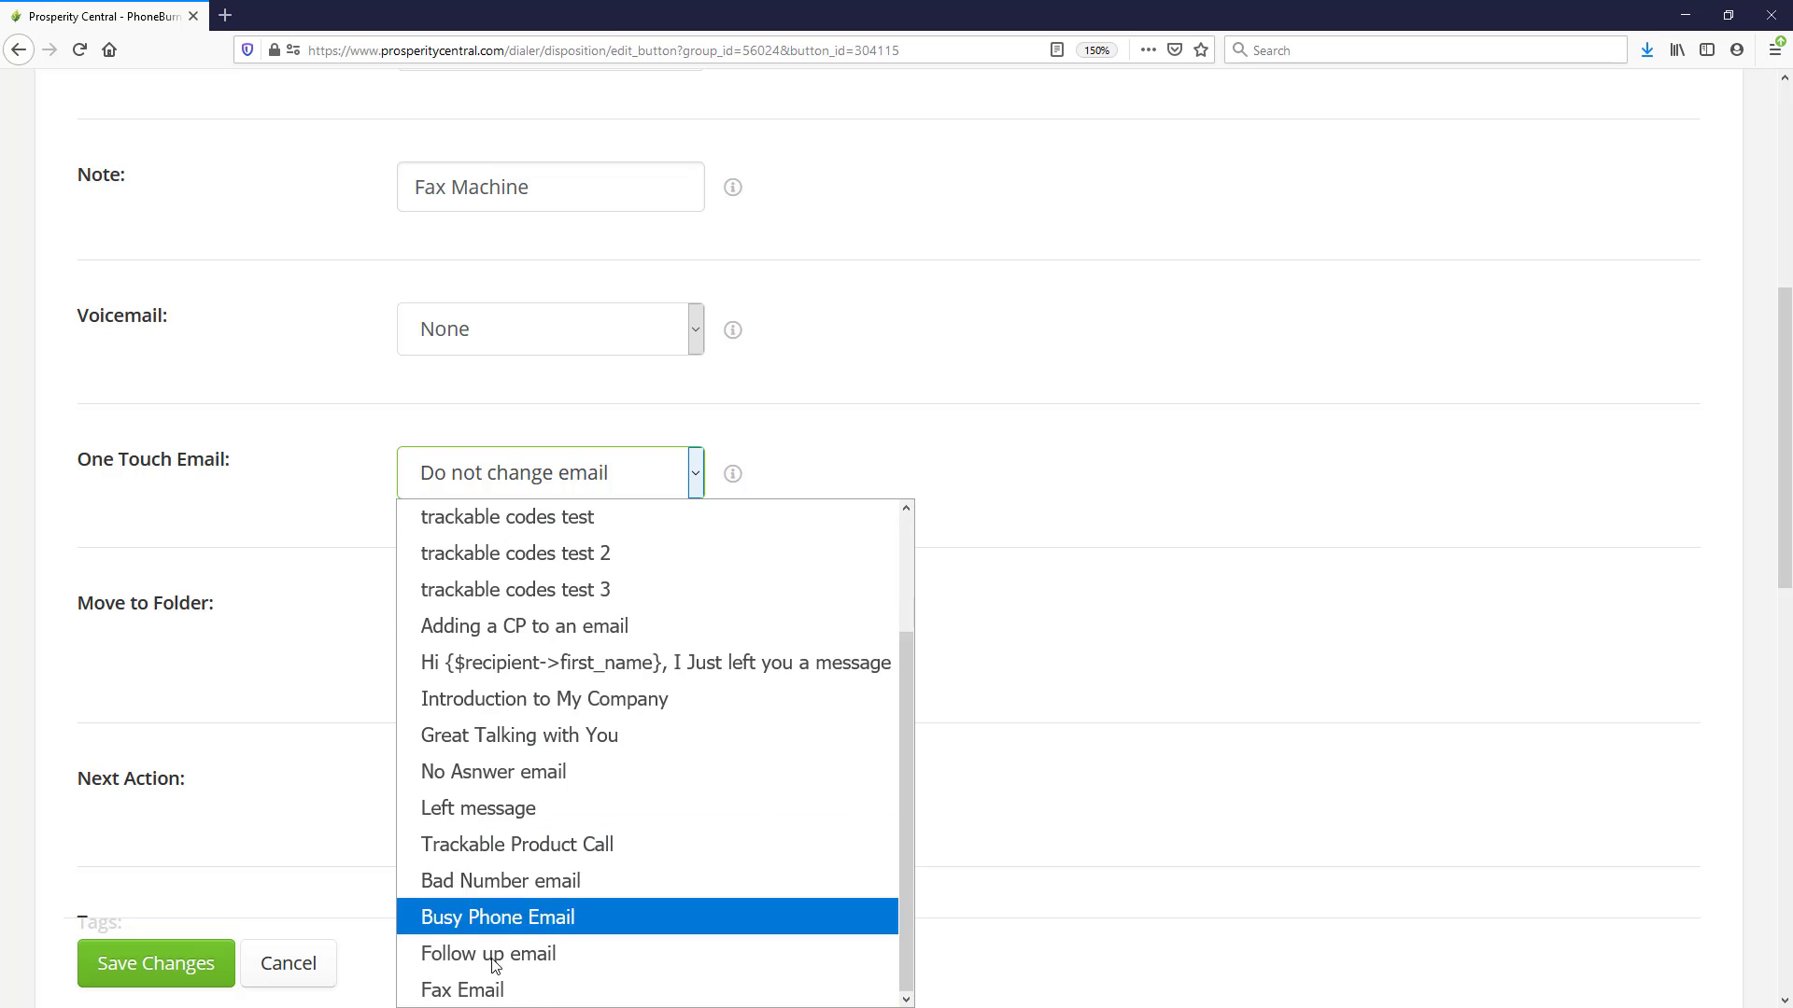
left_click(448, 977)
left_click(109, 967)
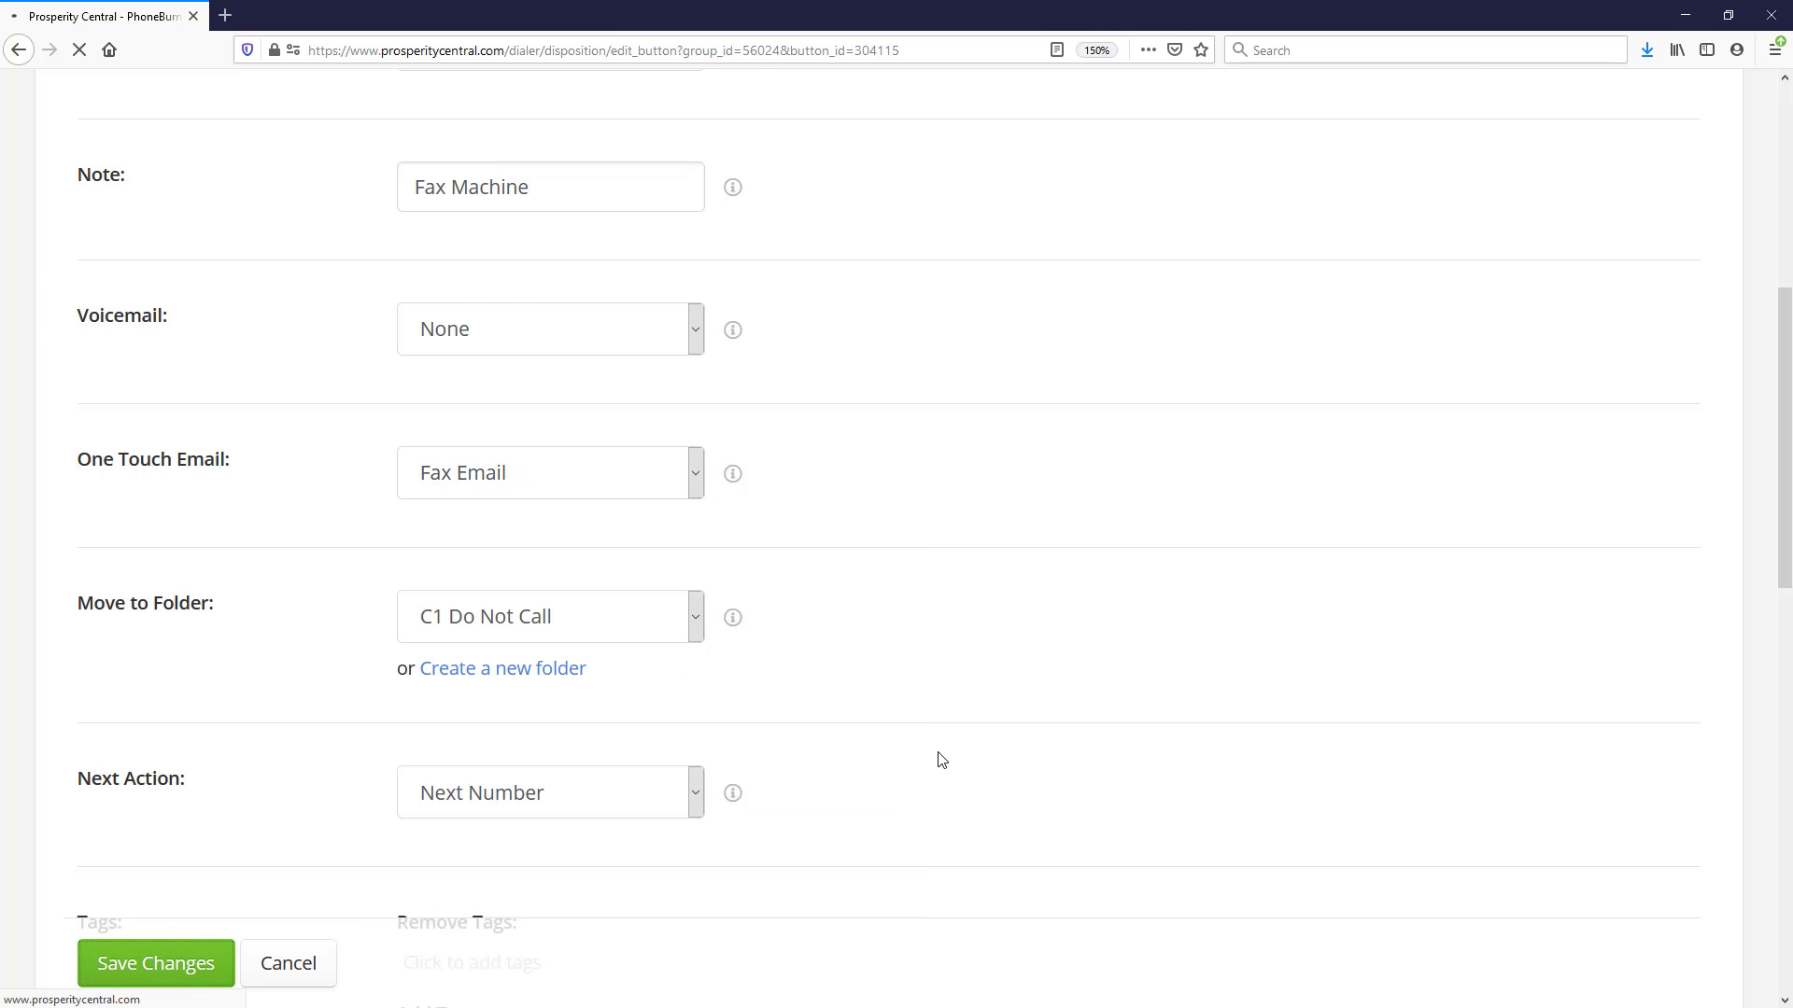
Change the Bad Number button's label to the single-line "Bad Number" without the <br /> tag and save it.
scroll(937, 743, "down", 8)
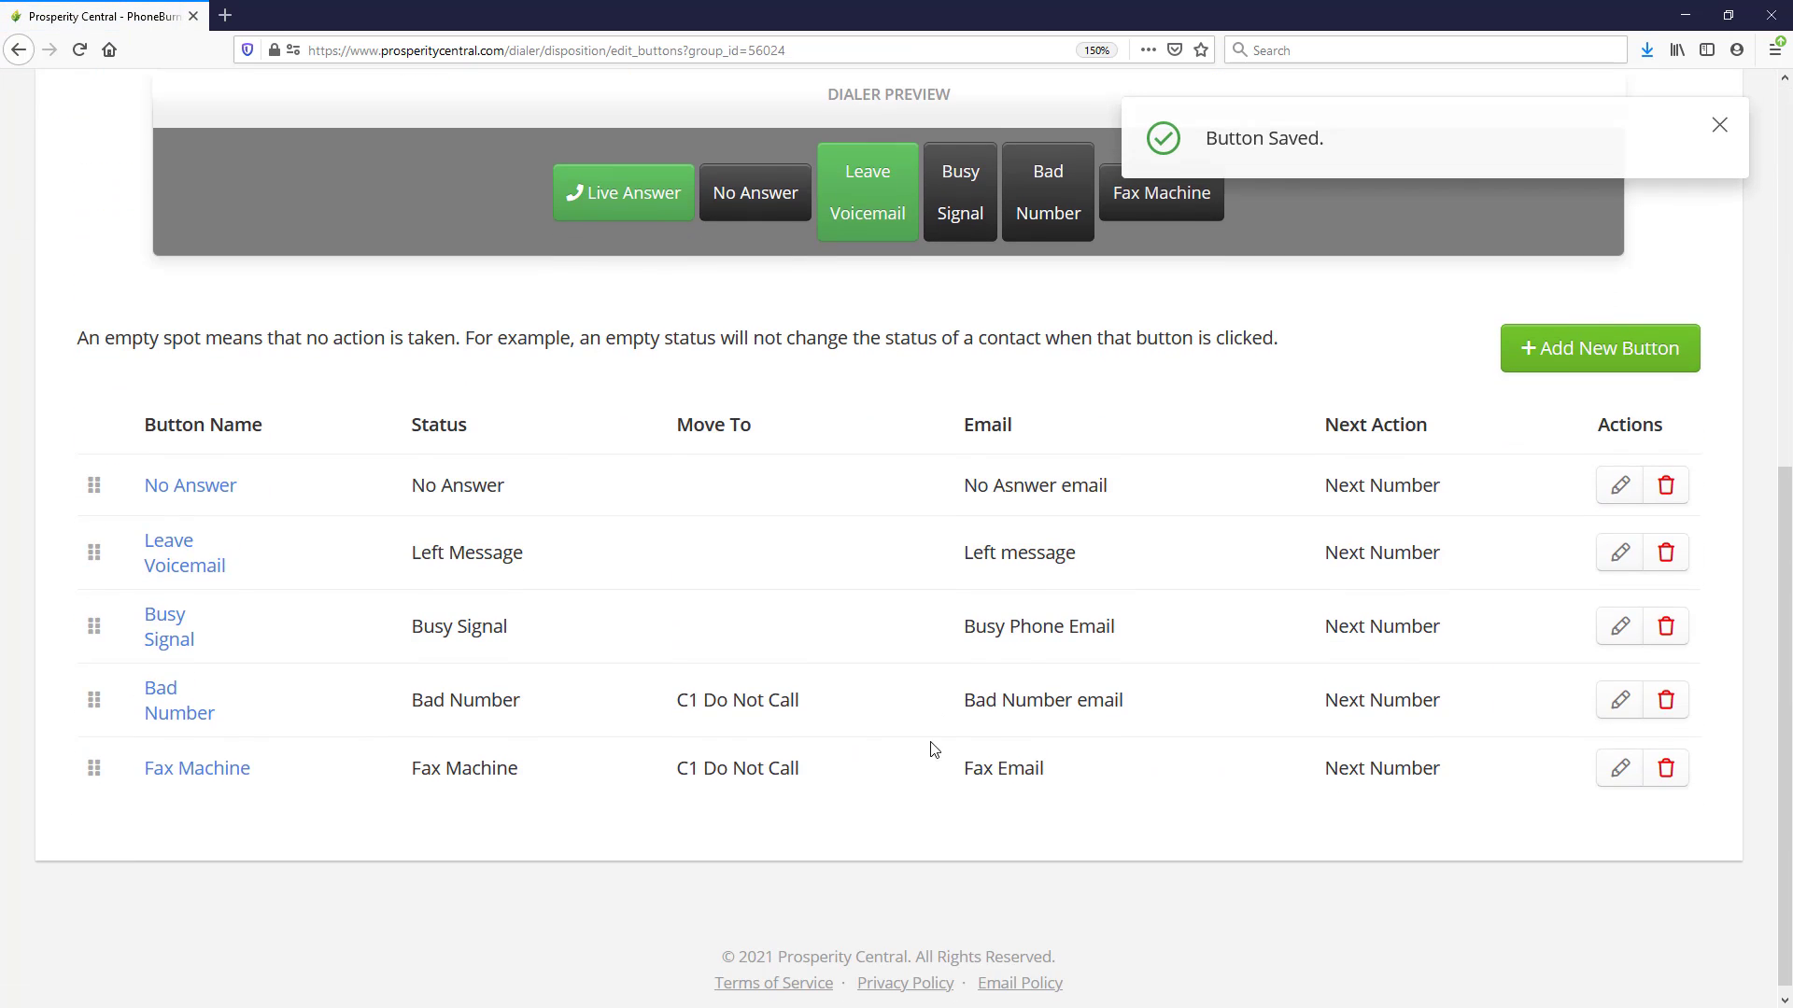
left_click(210, 719)
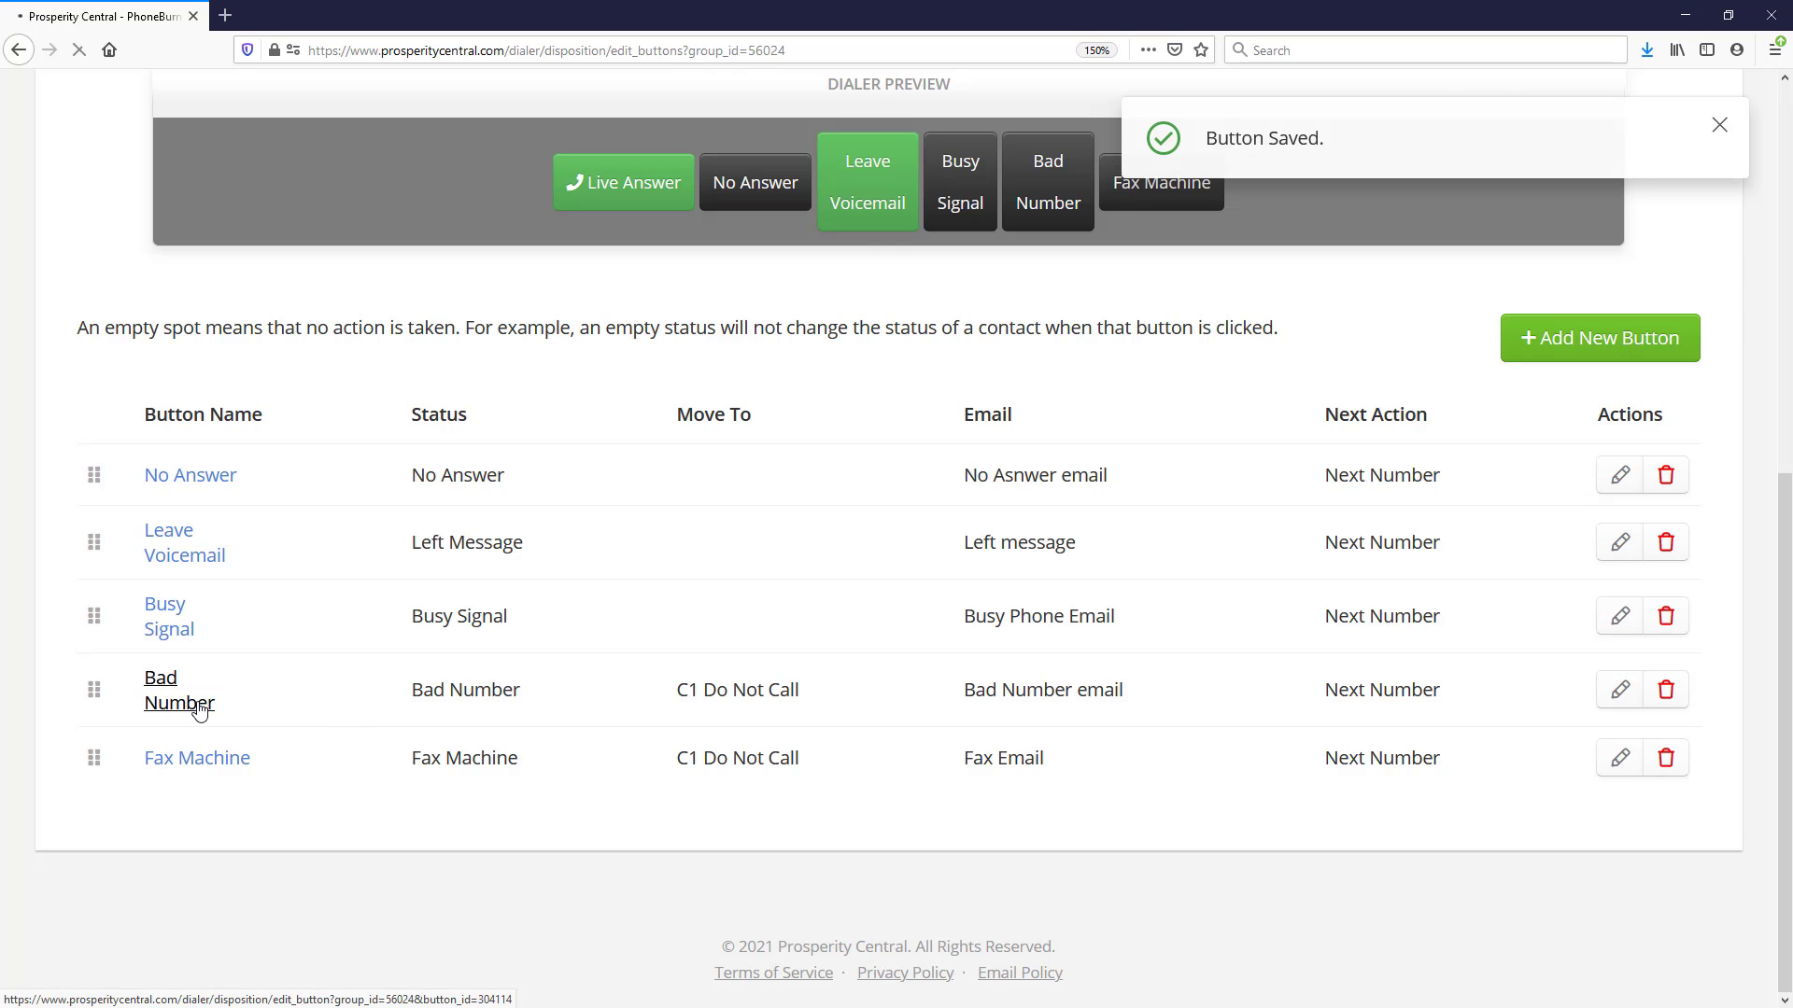
left_click_drag(505, 487, 456, 485)
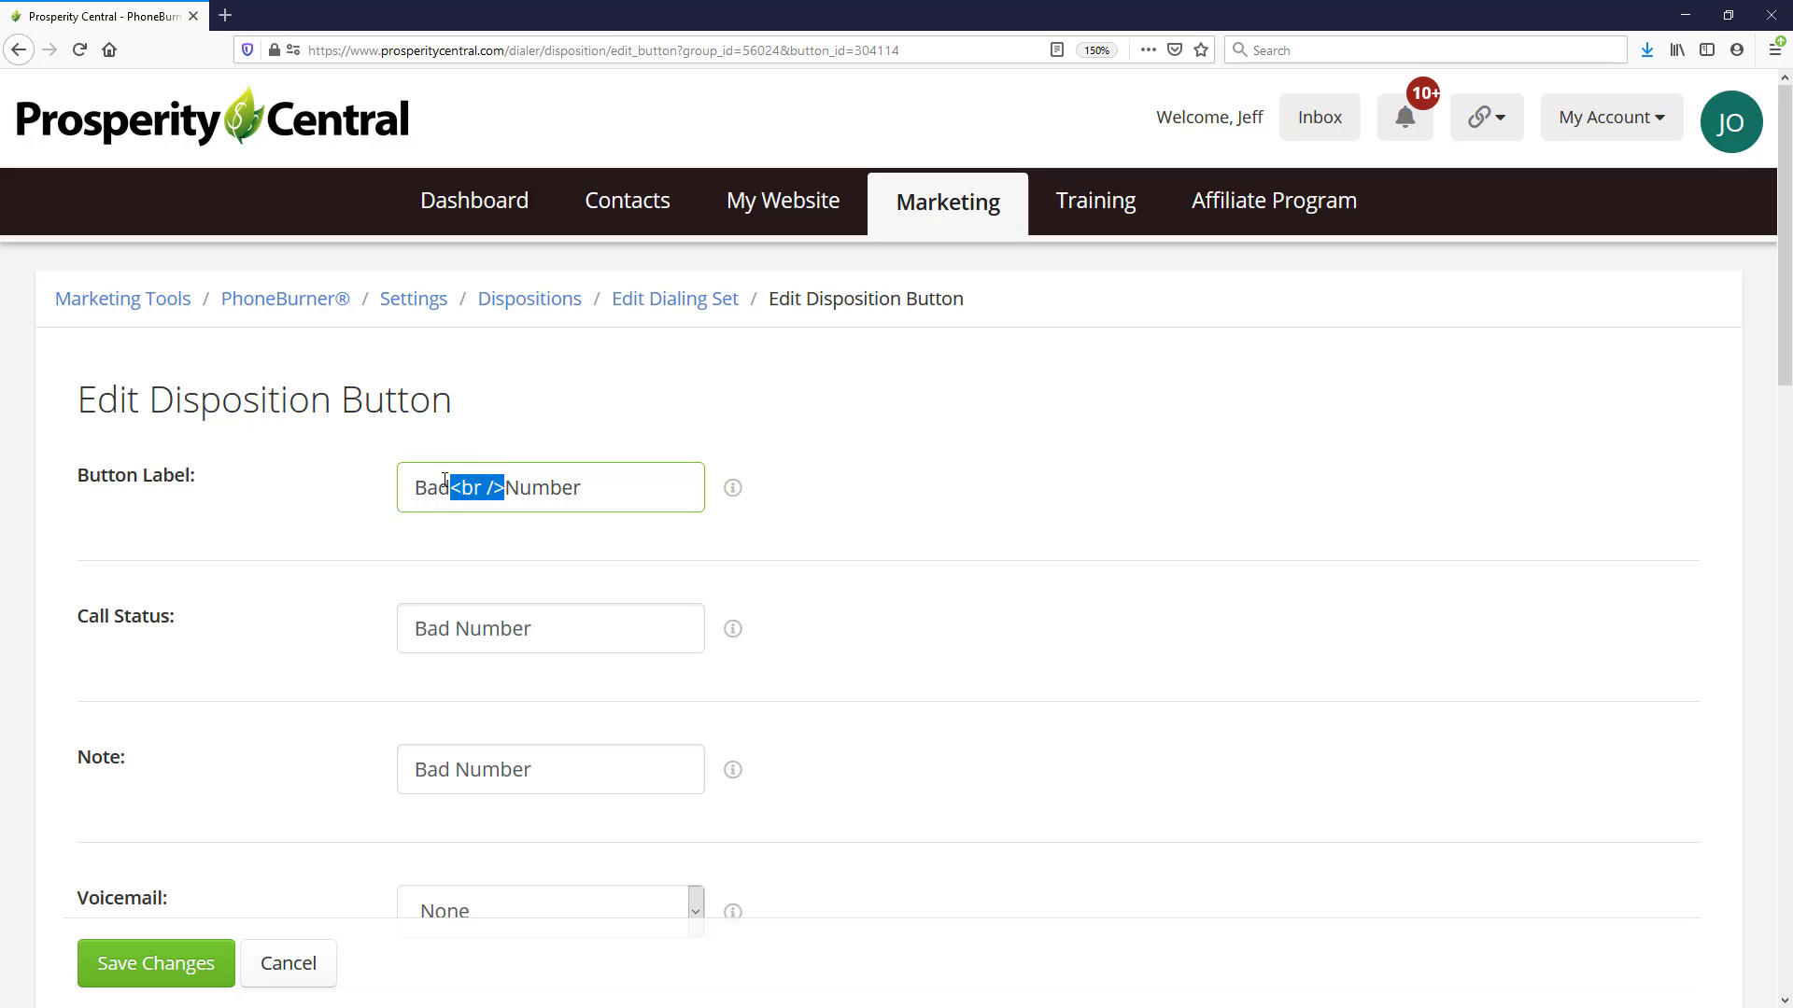
key("BackSpace")
left_click(147, 966)
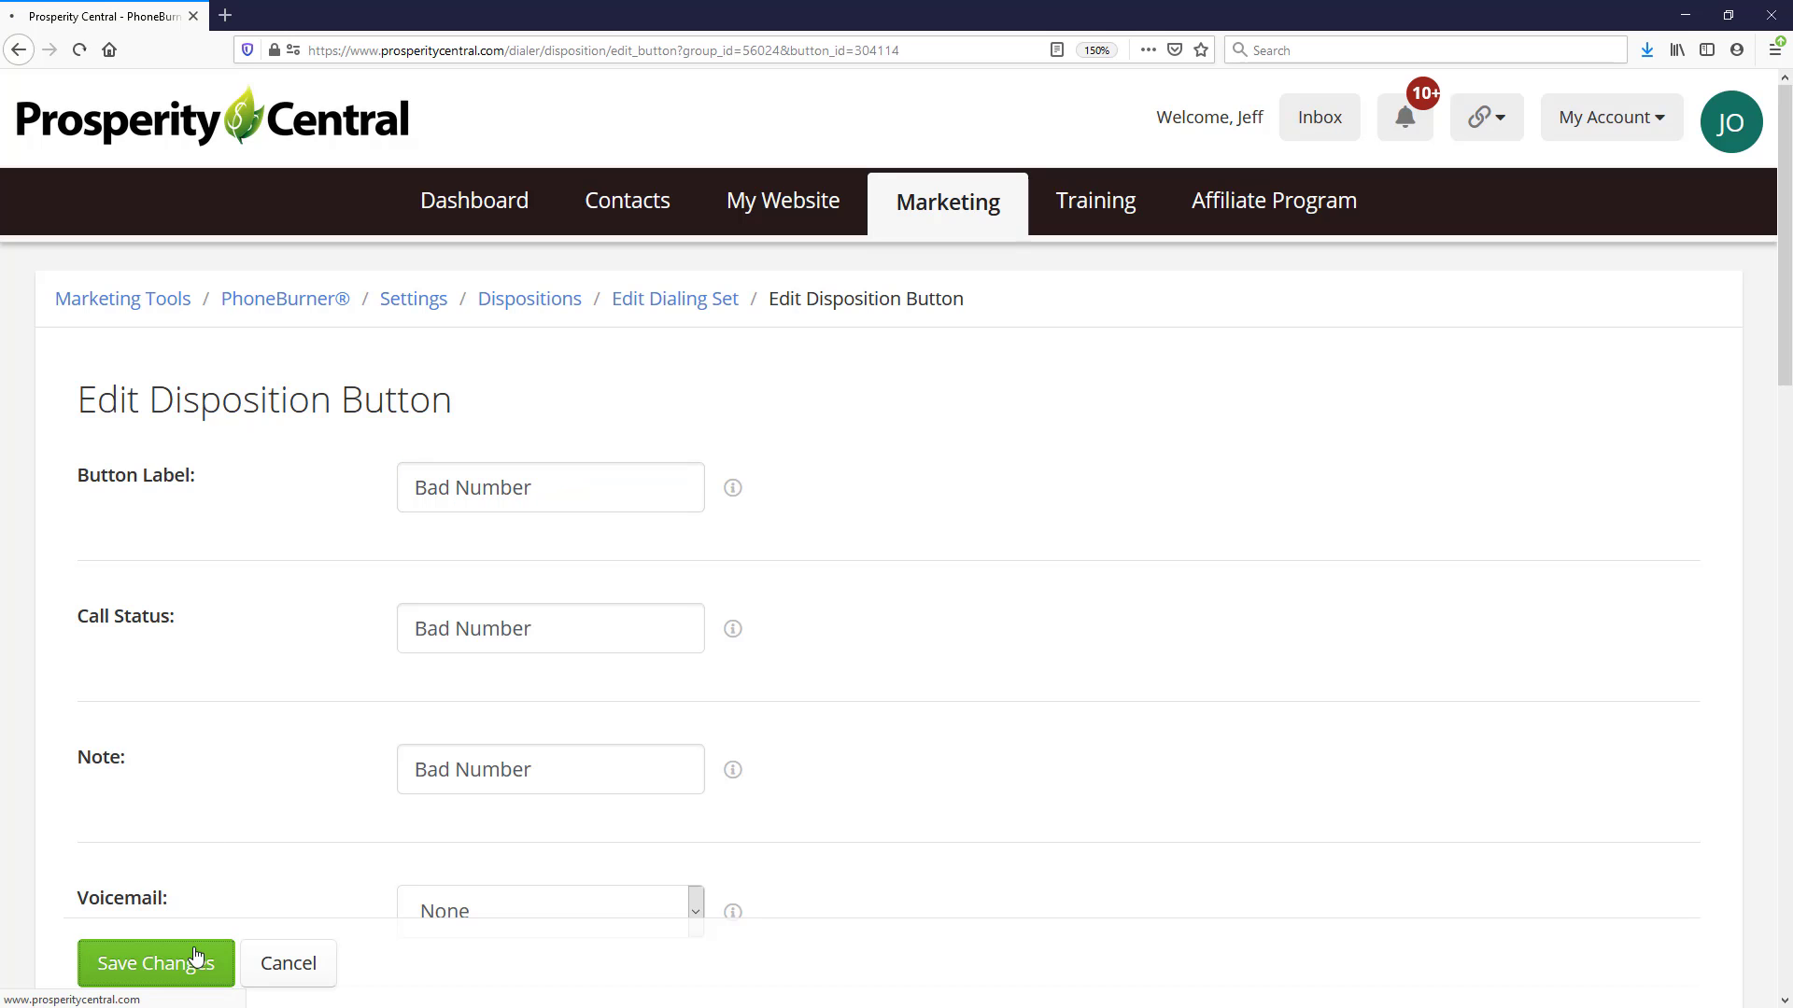
Change the Busy Signal button's label to the single-line "Busy Signal" without the <br /> tag and save it.
scroll(933, 705, "down", 1)
scroll(935, 705, "down", 3)
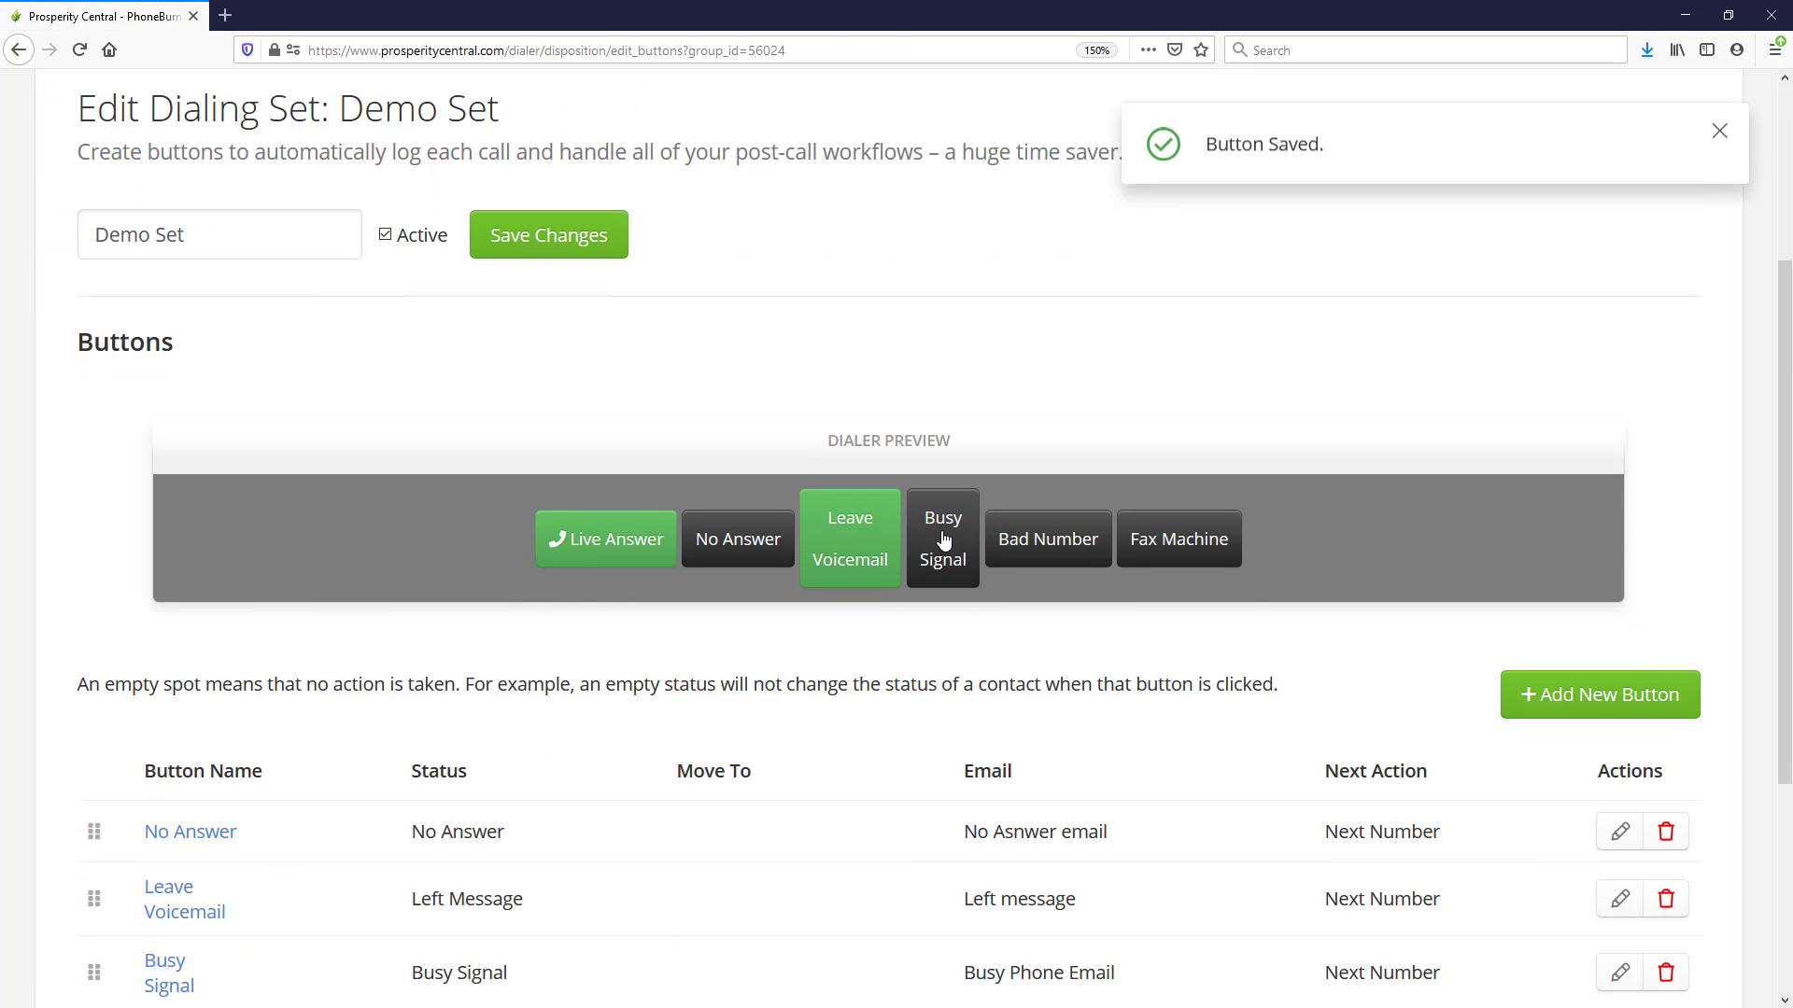
scroll(906, 597, "down", 4)
left_click(177, 647)
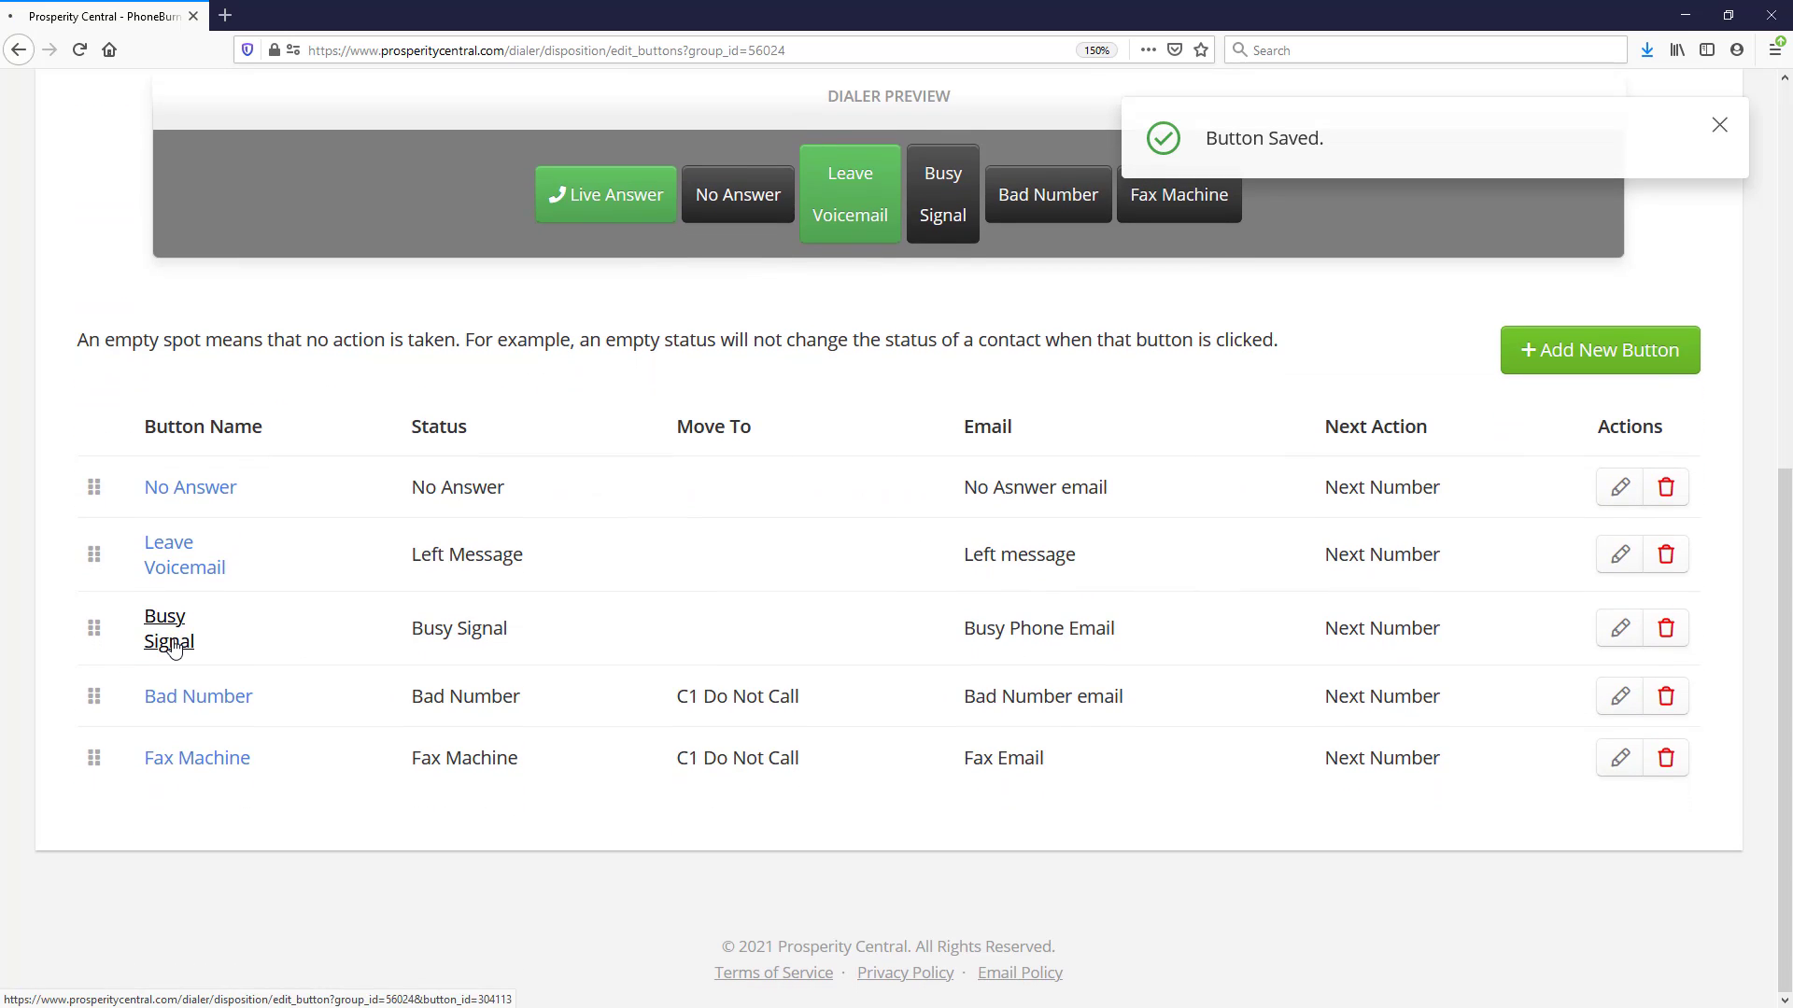
scroll(809, 594, "down", 4)
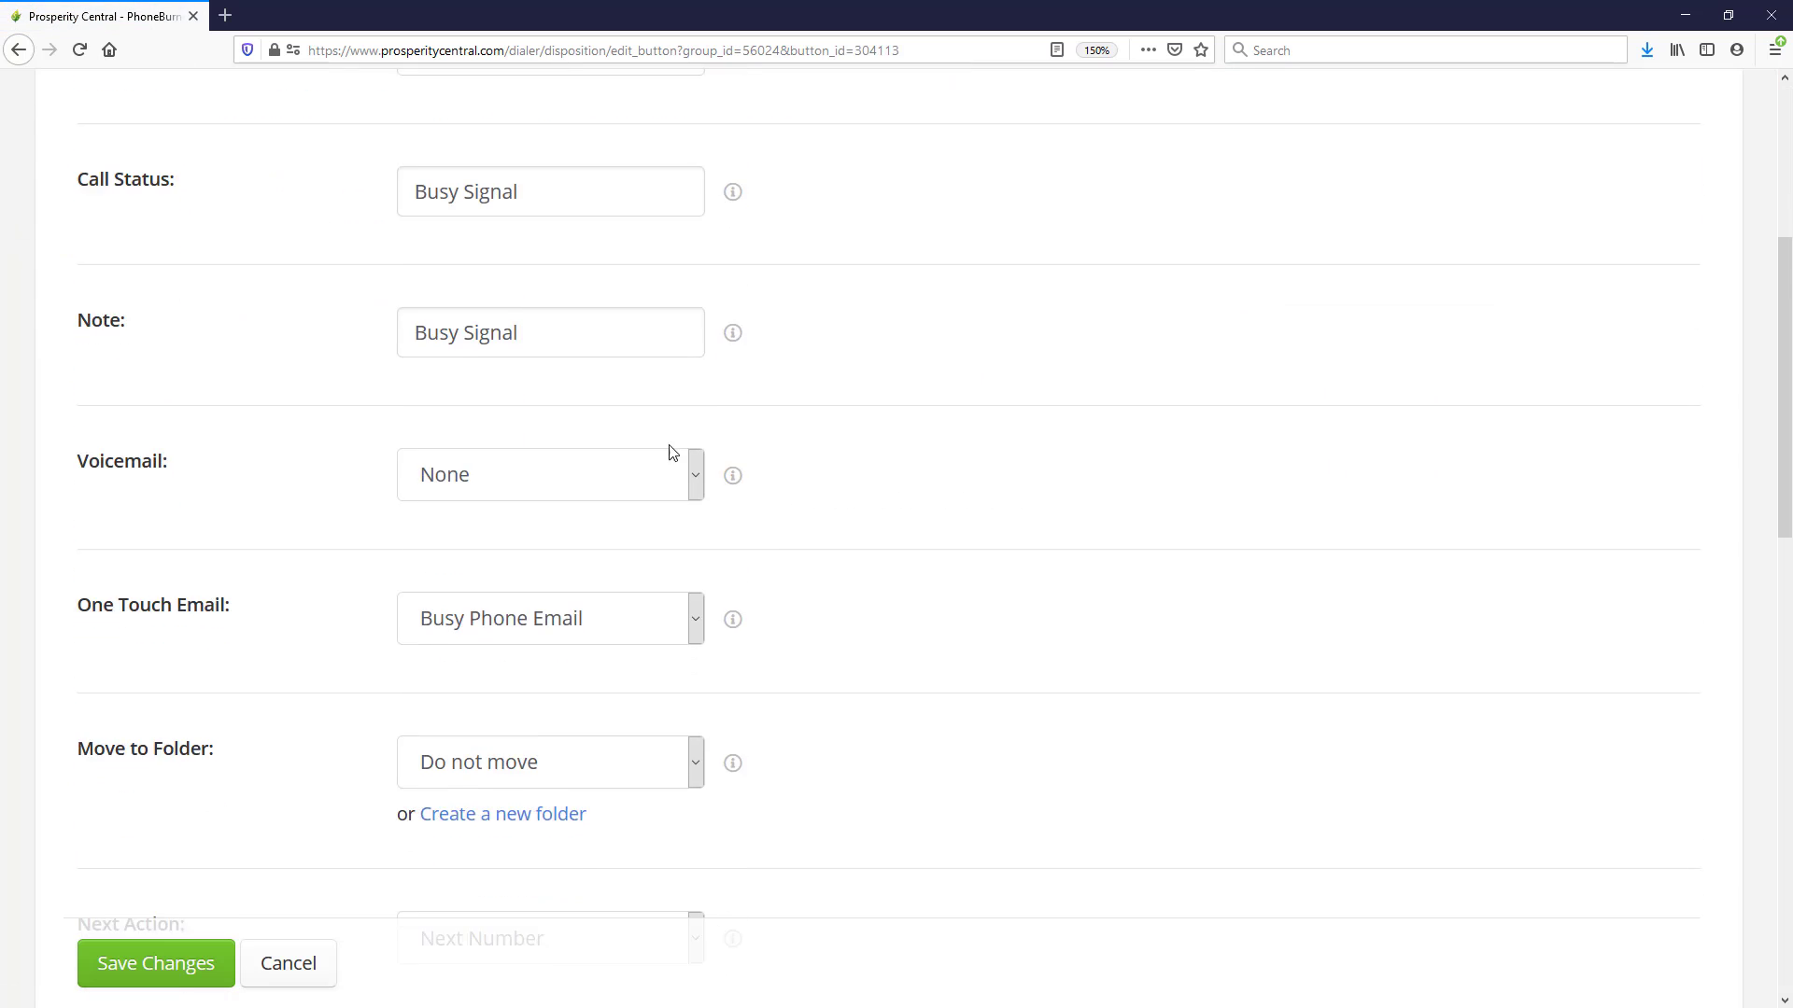
scroll(784, 452, "up", 5)
left_click_drag(512, 487, 463, 492)
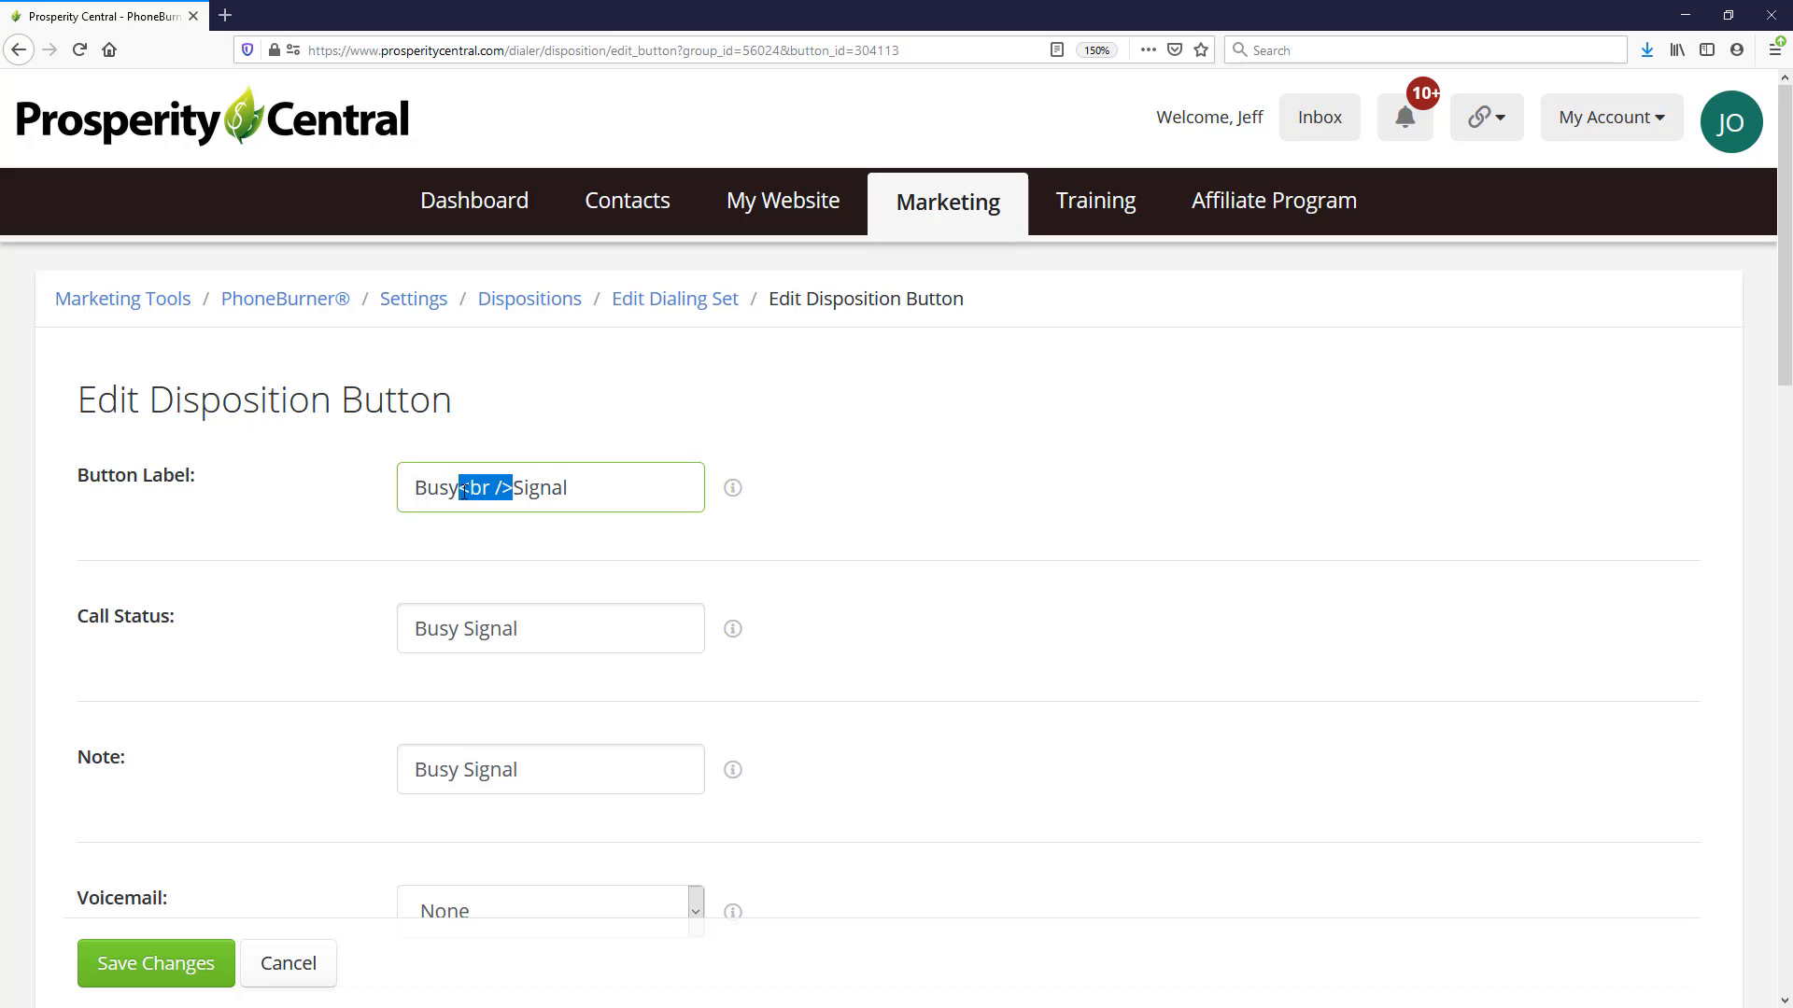
key("BackSpace")
left_click(207, 963)
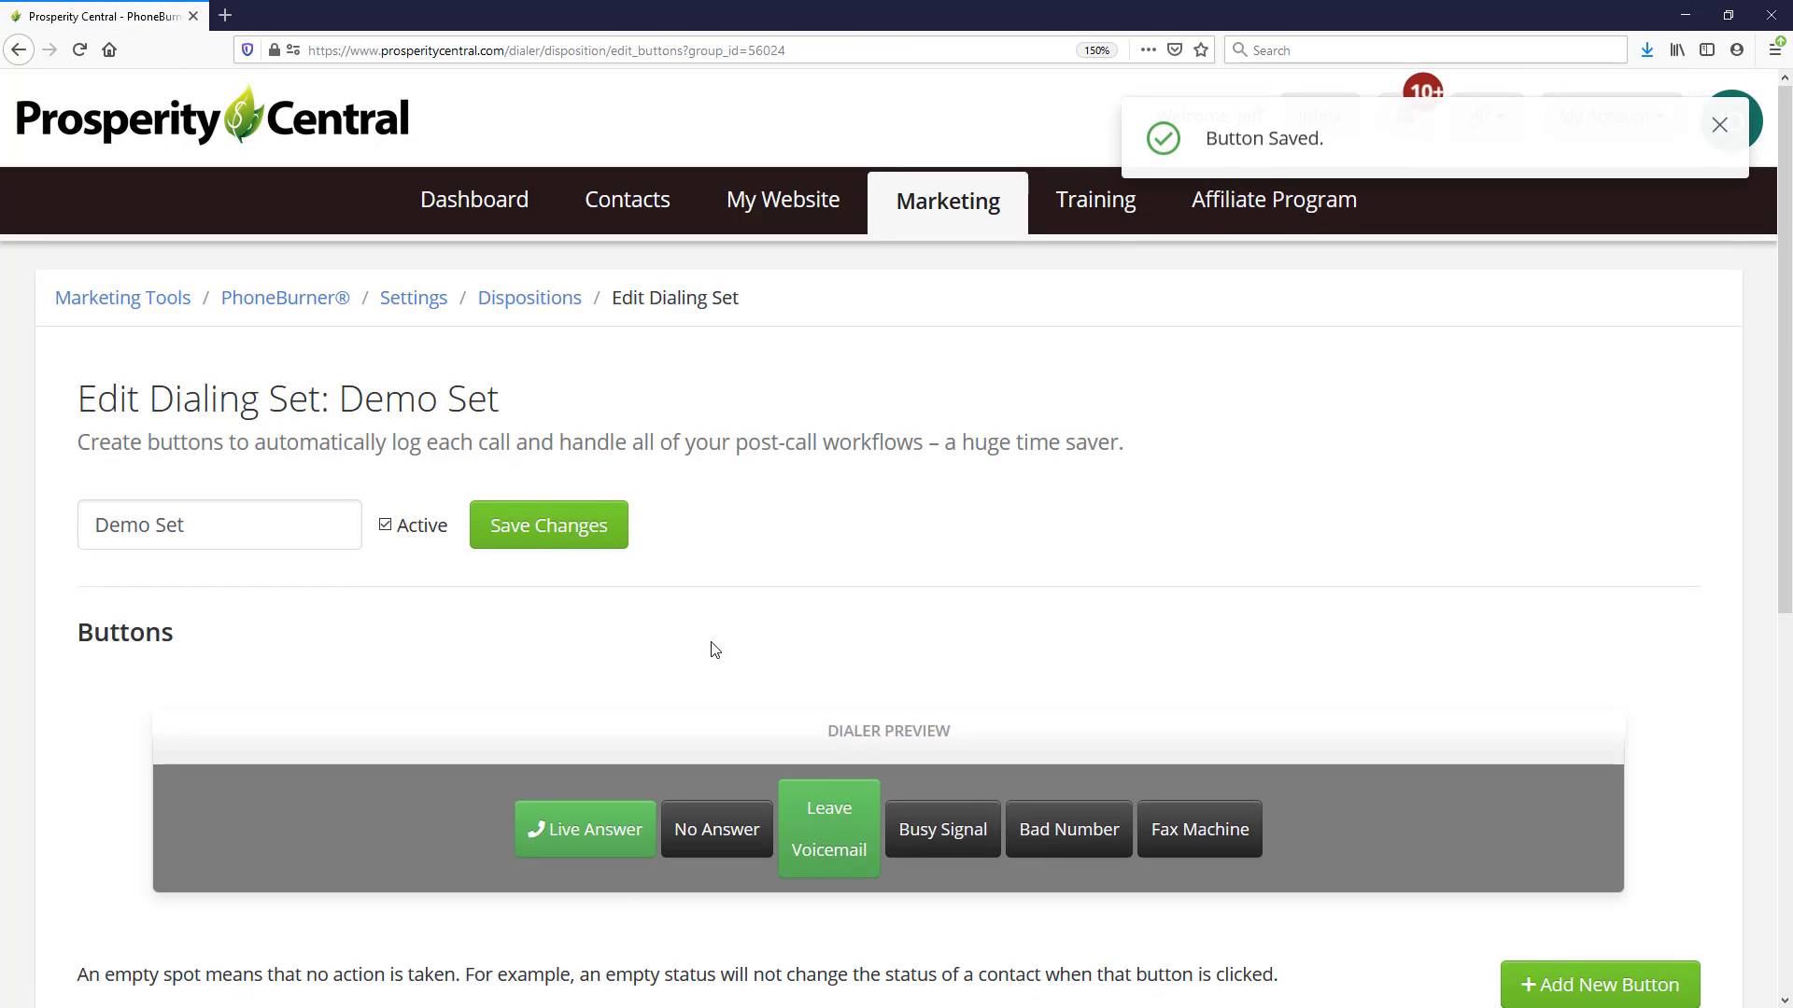
Change the Leave Voicemail button's label to the single-line "Leave Voicemail" without the <br /> tag and save it.
scroll(301, 764, "down", 4)
left_click(189, 771)
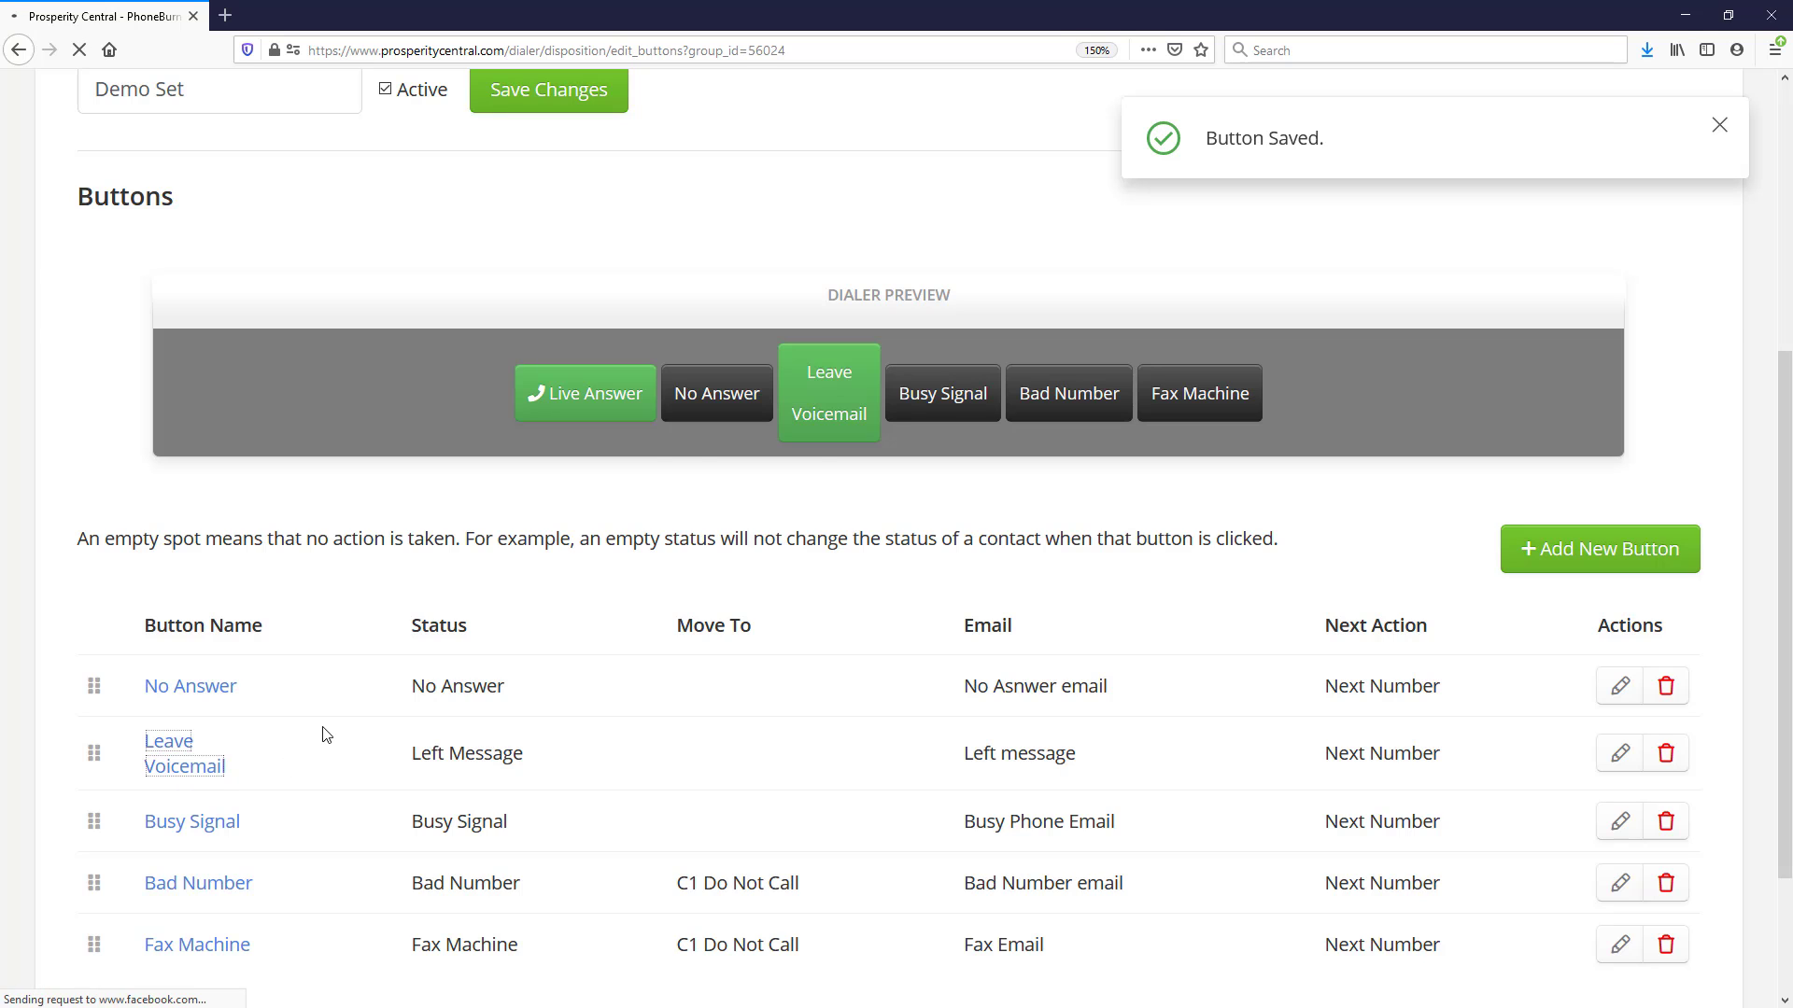
left_click_drag(521, 488, 473, 492)
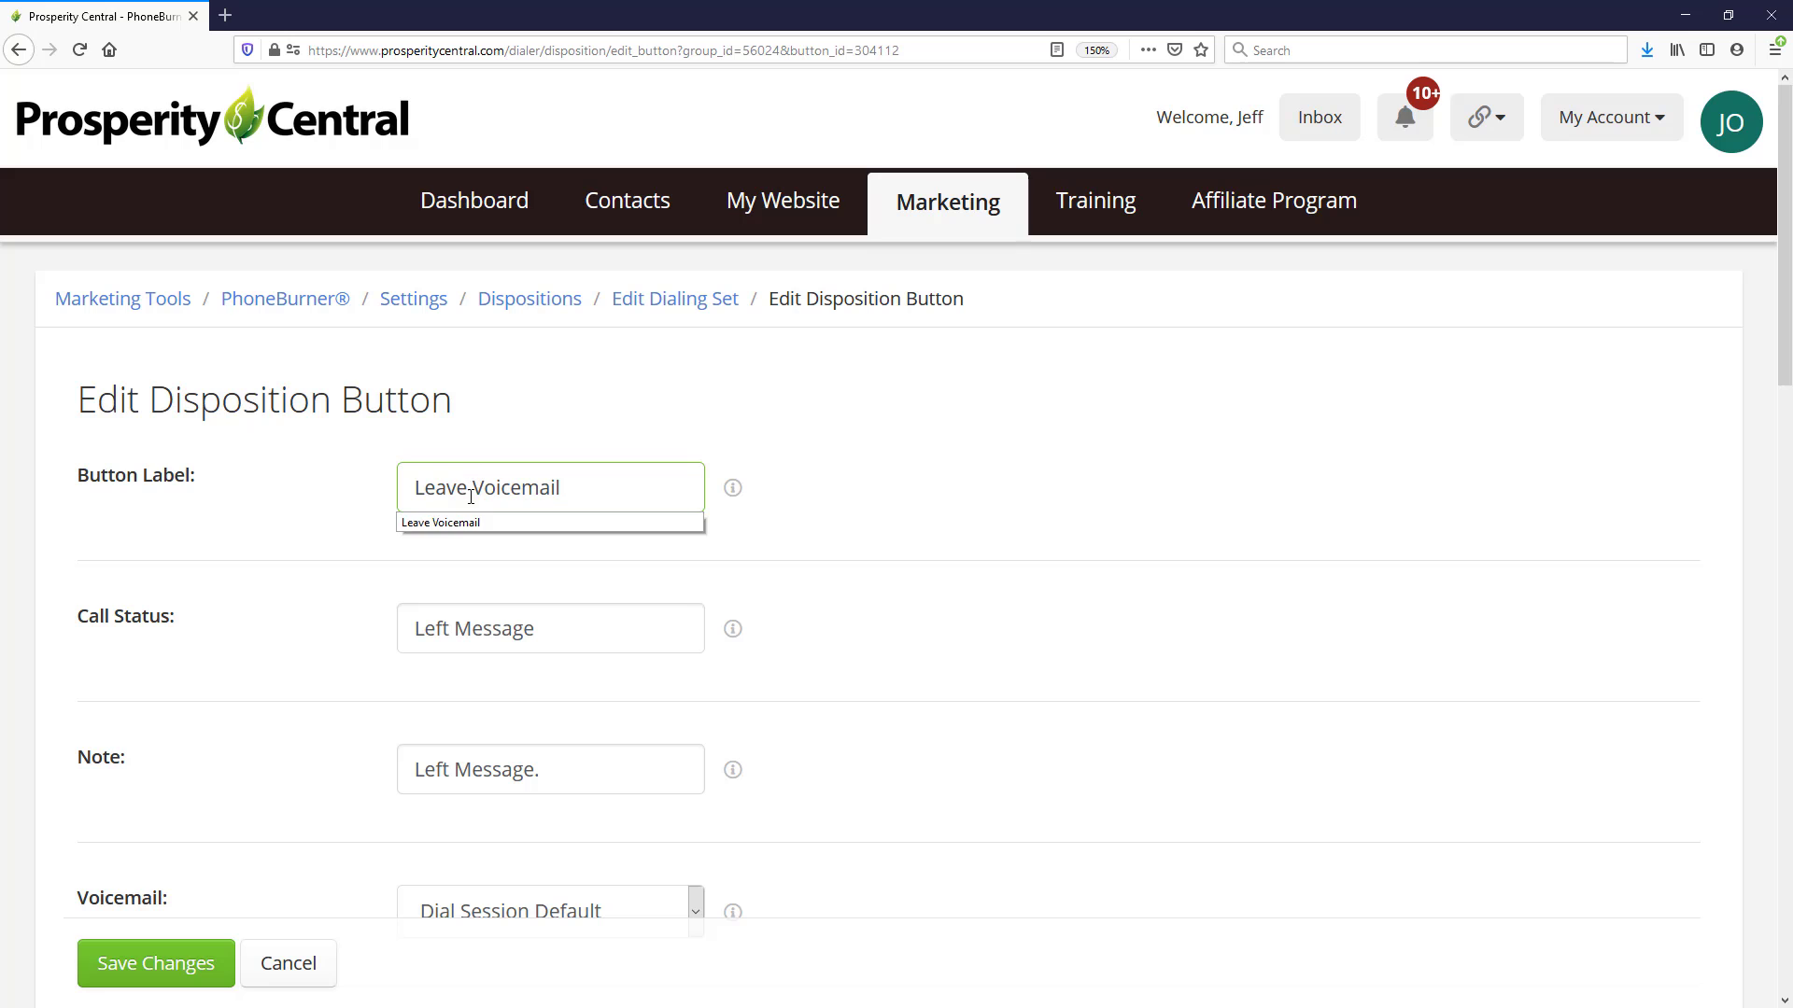
left_click(147, 962)
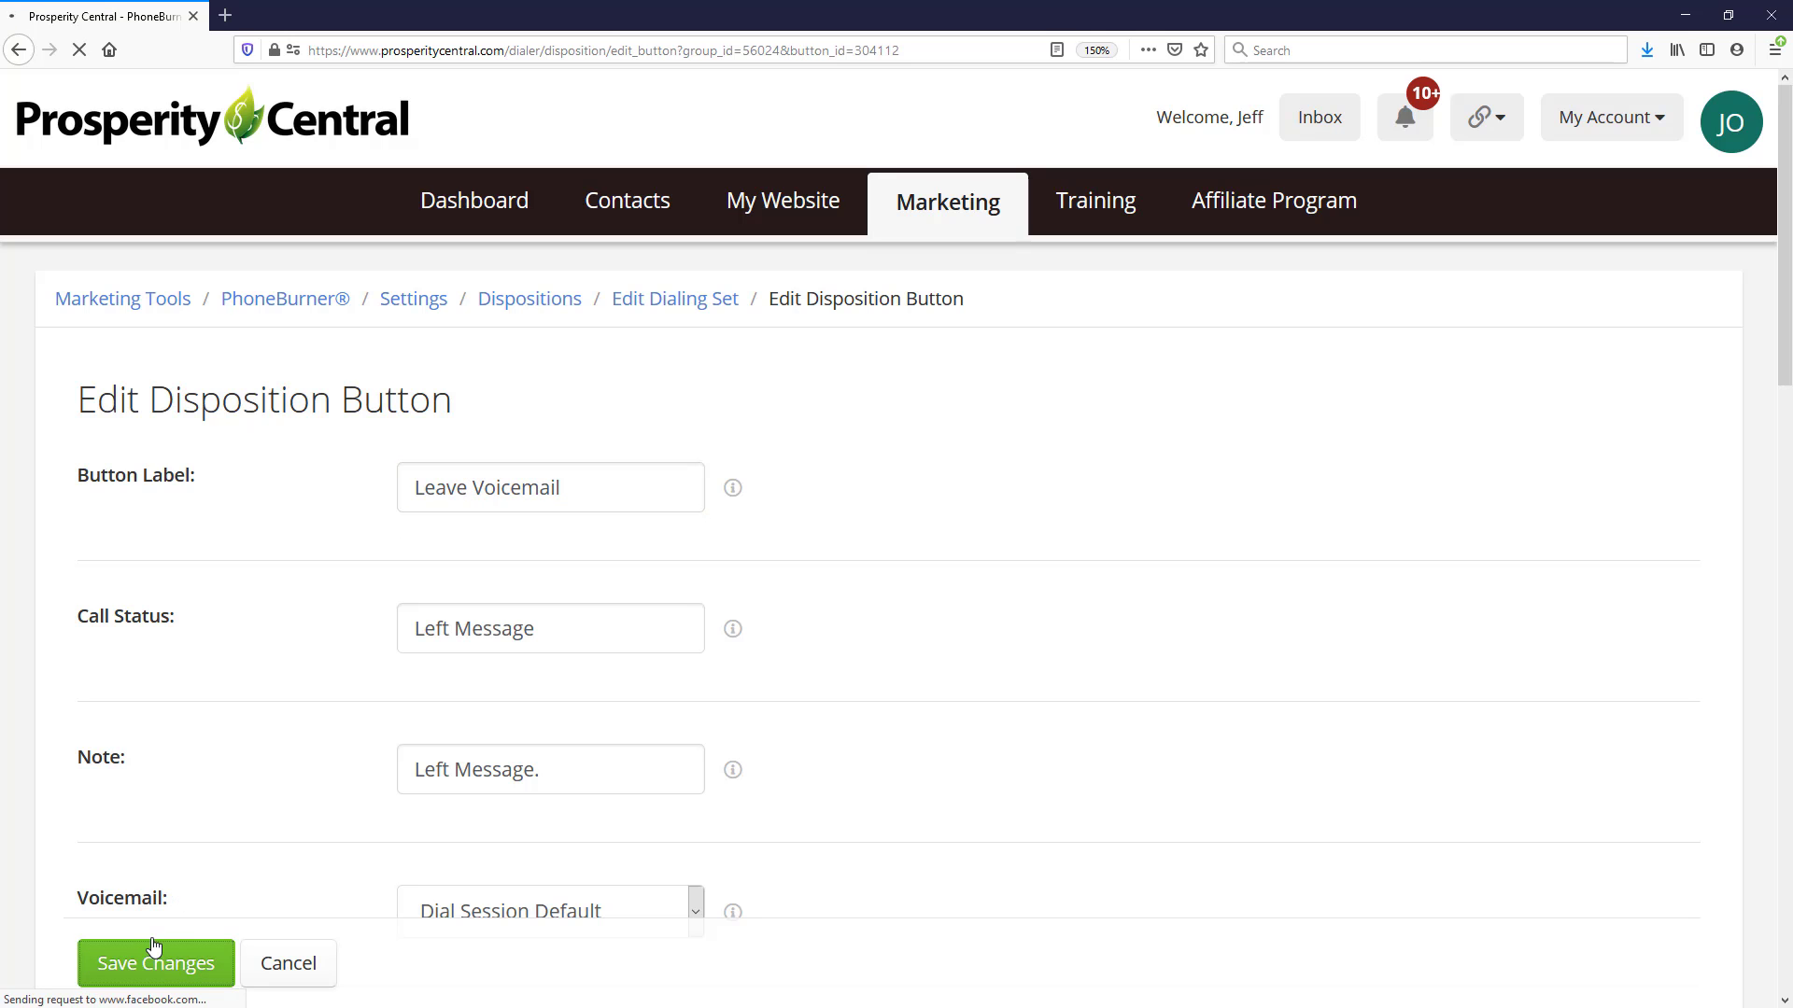
Return to the dispositions, rename the Default Live Answer Set copy as Demo Set, and save the change.
scroll(775, 662, "down", 3)
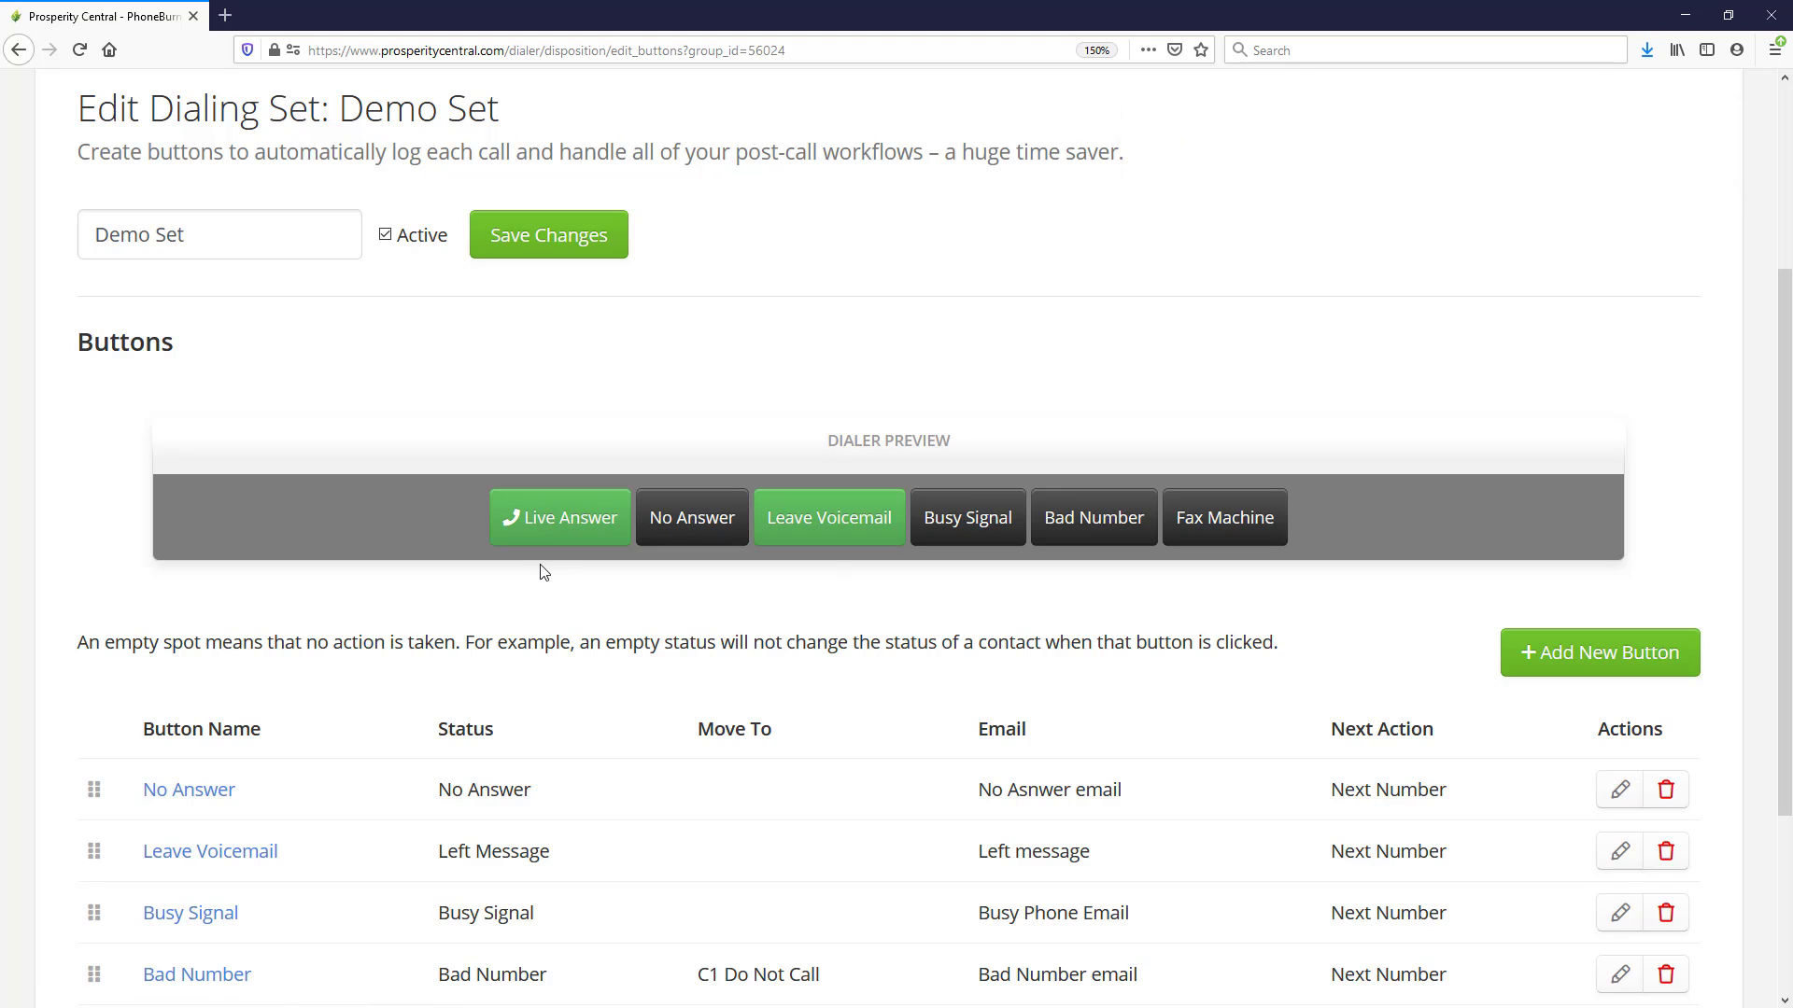
scroll(774, 635, "down", 3)
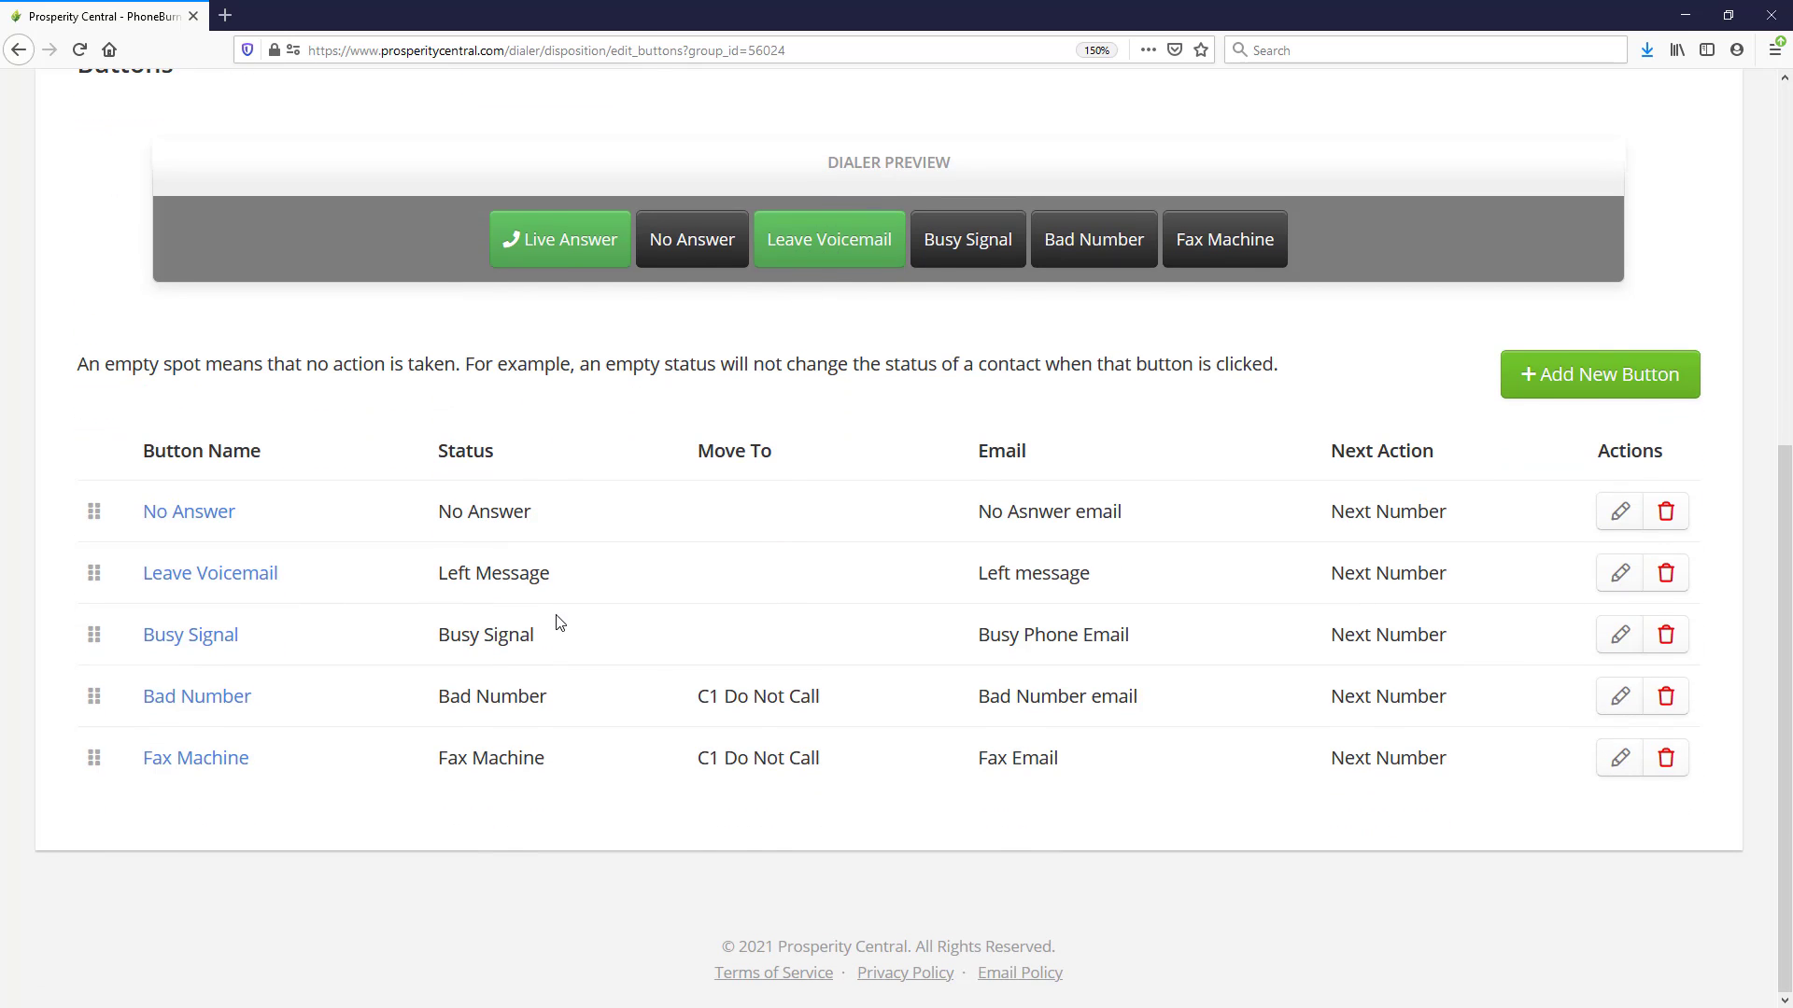
scroll(556, 620, "up", 6)
left_click(555, 300)
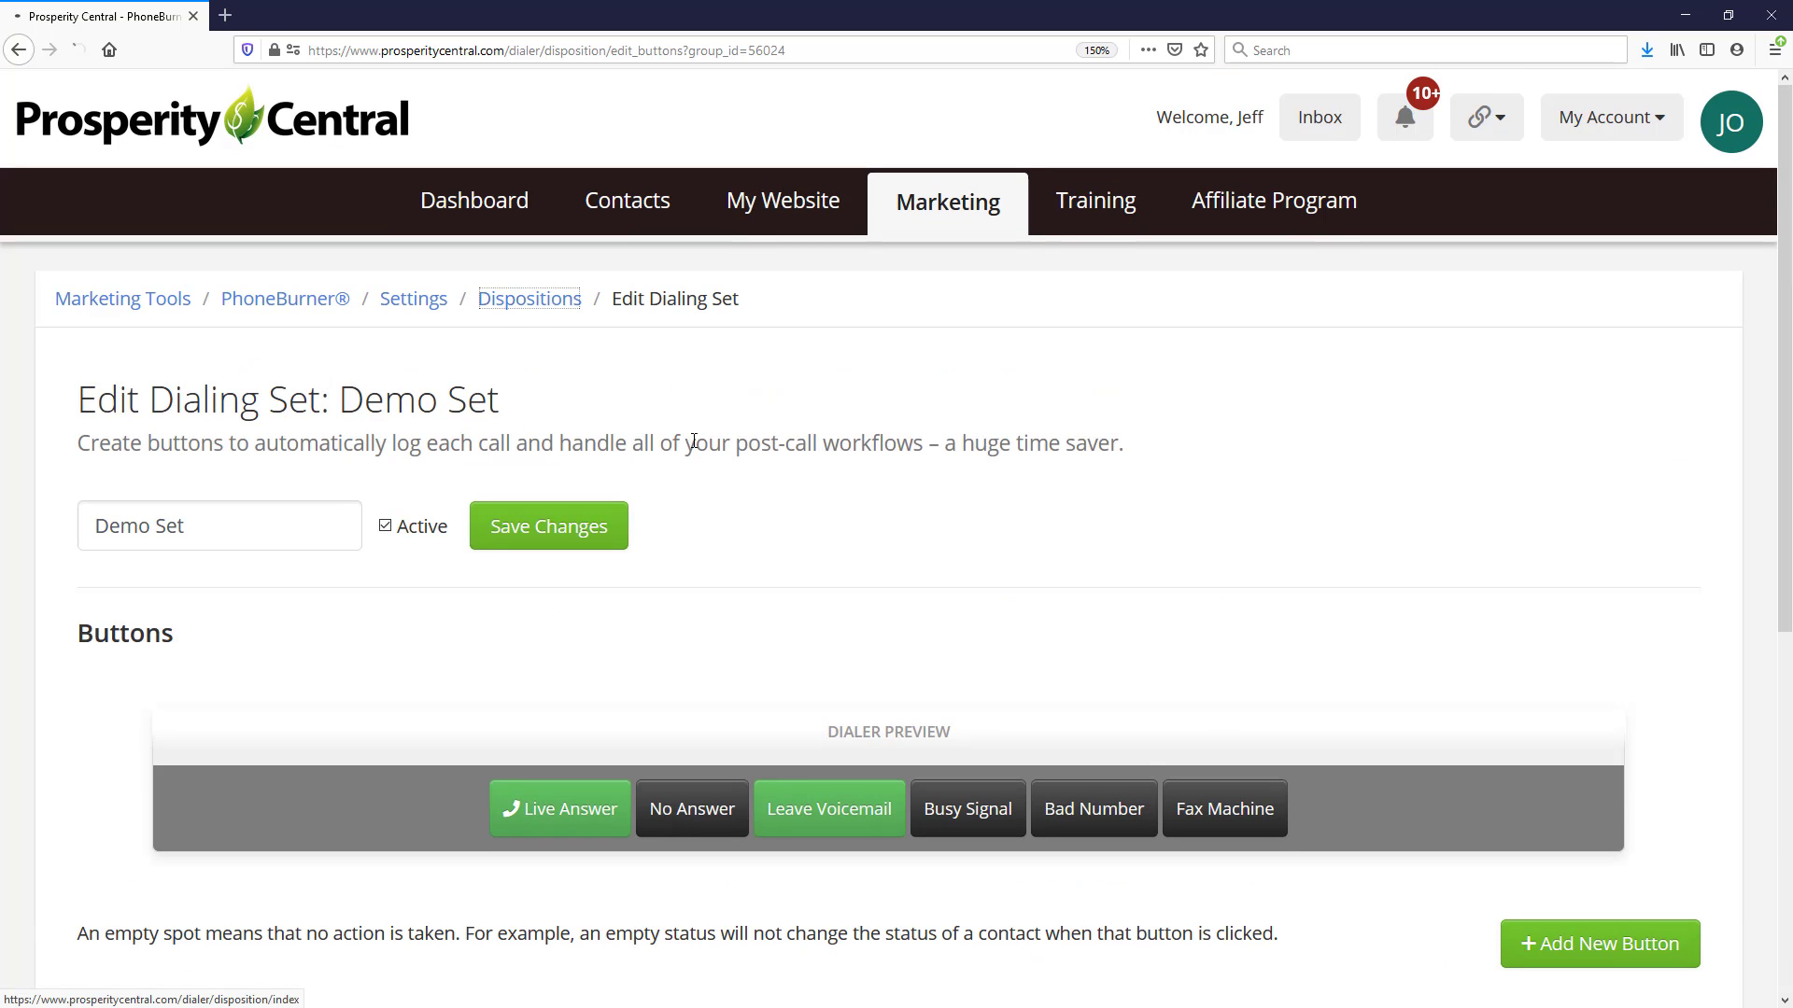
scroll(573, 541, "down", 6)
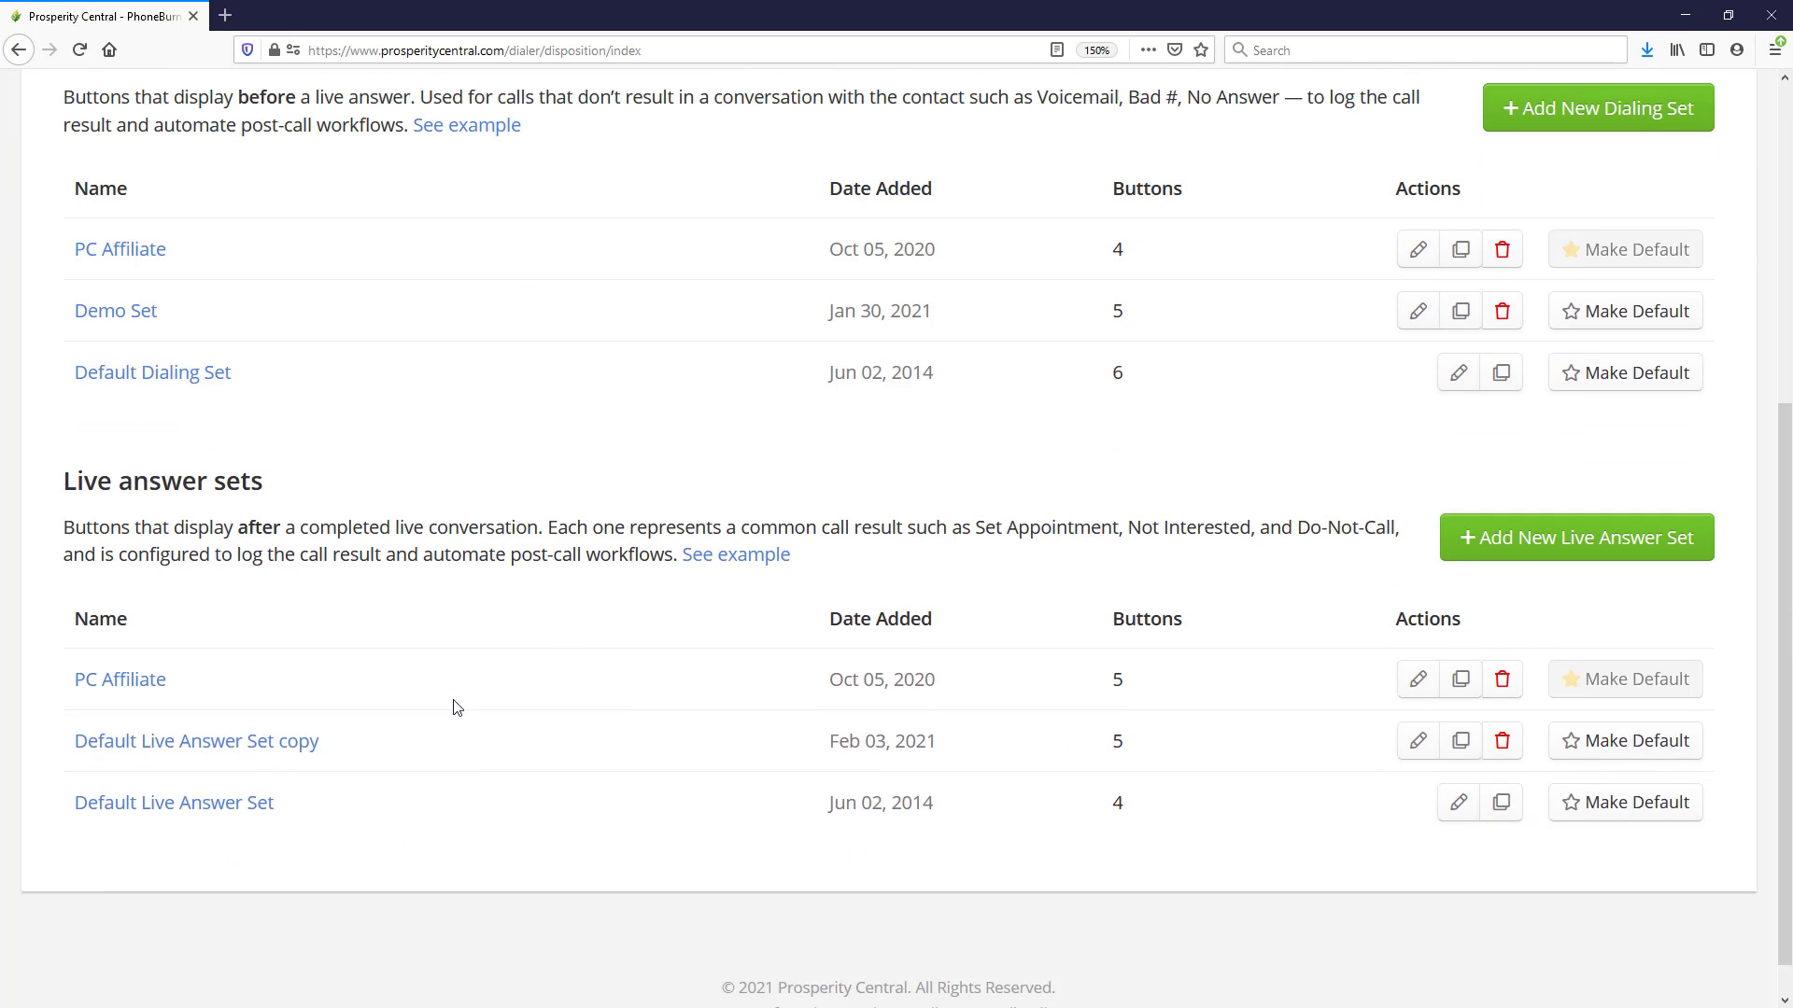
left_click(220, 713)
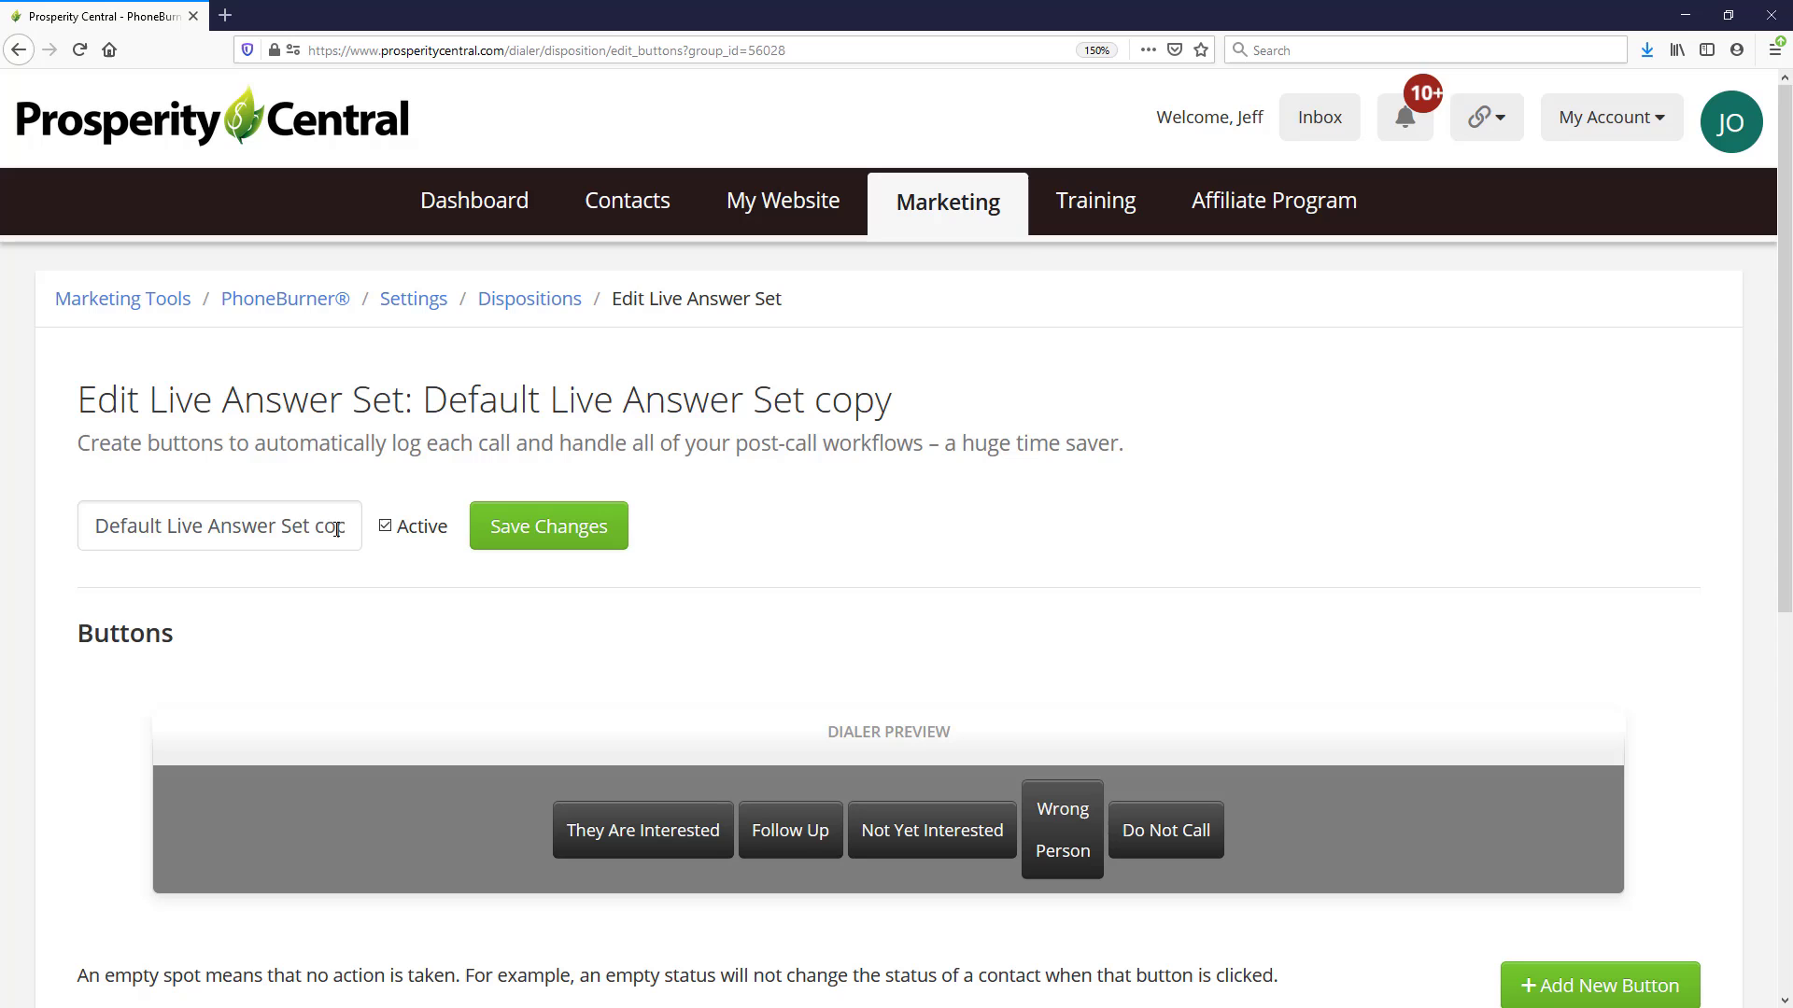
triple_click(337, 530)
type("Demo Set")
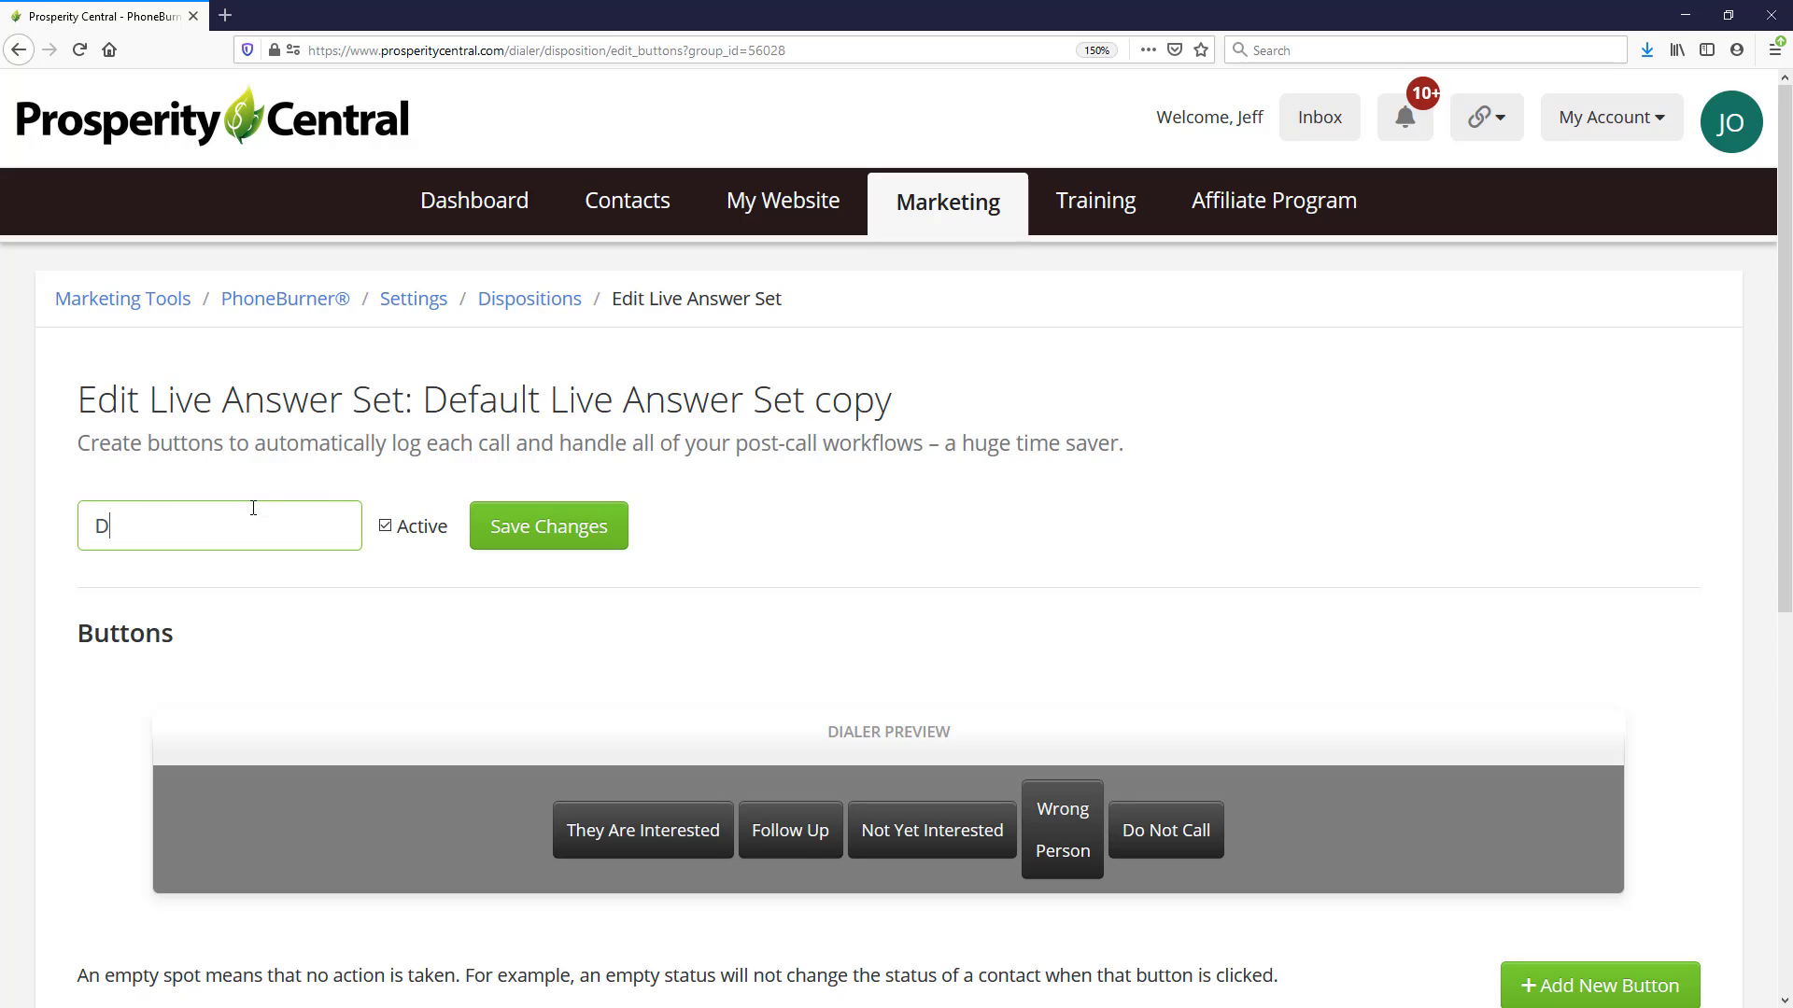
left_click(524, 519)
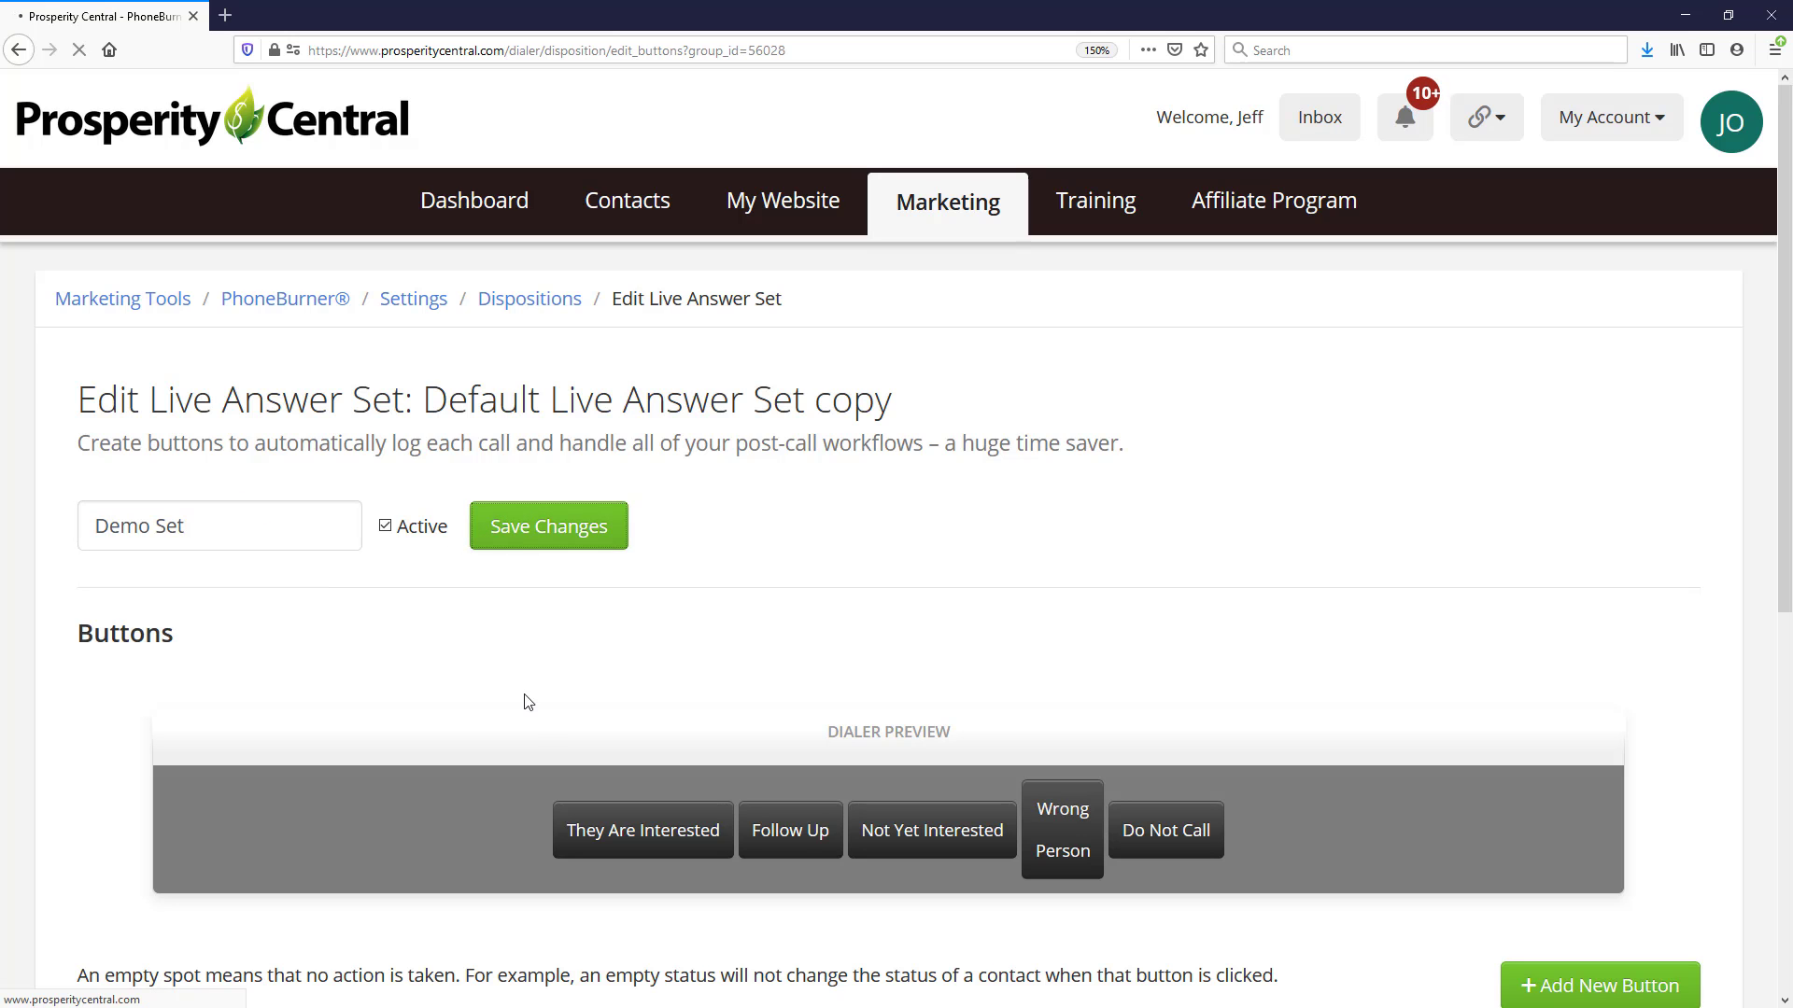
Open the Wrong Person button of the live answer set and change its label to "Wrong Person" without the <br /> tag.
scroll(729, 719, "down", 3)
scroll(803, 706, "down", 4)
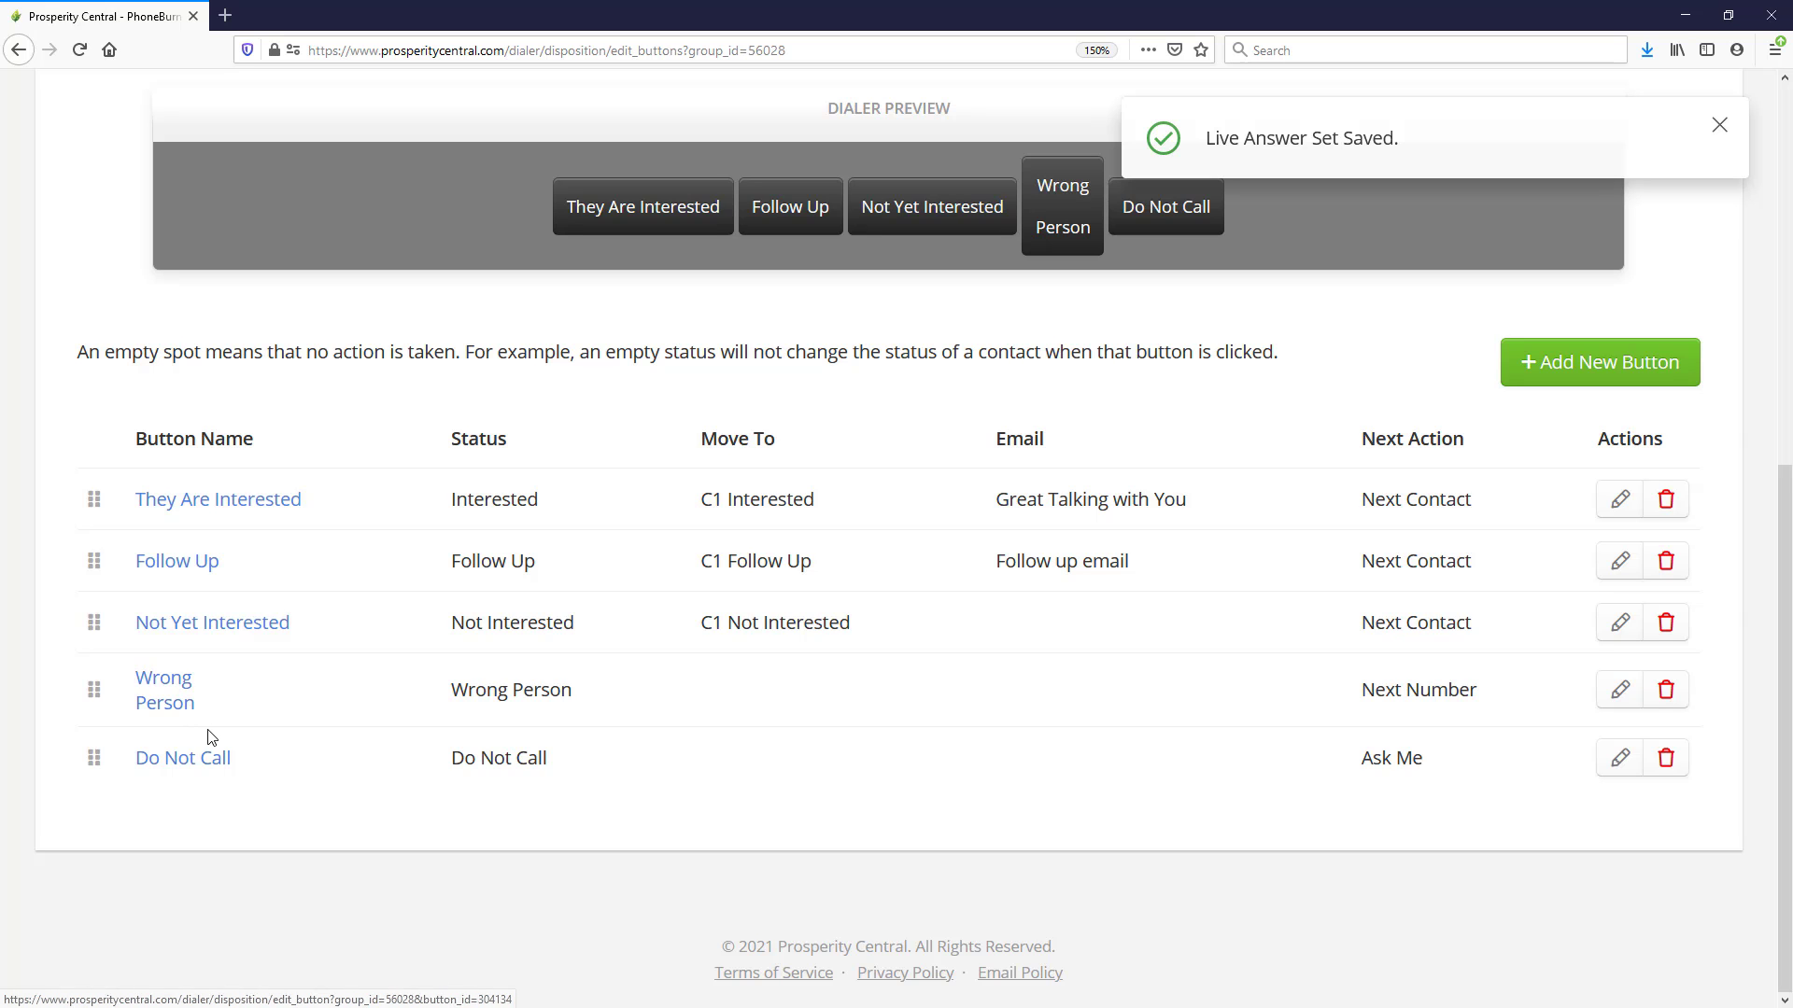
left_click(174, 691)
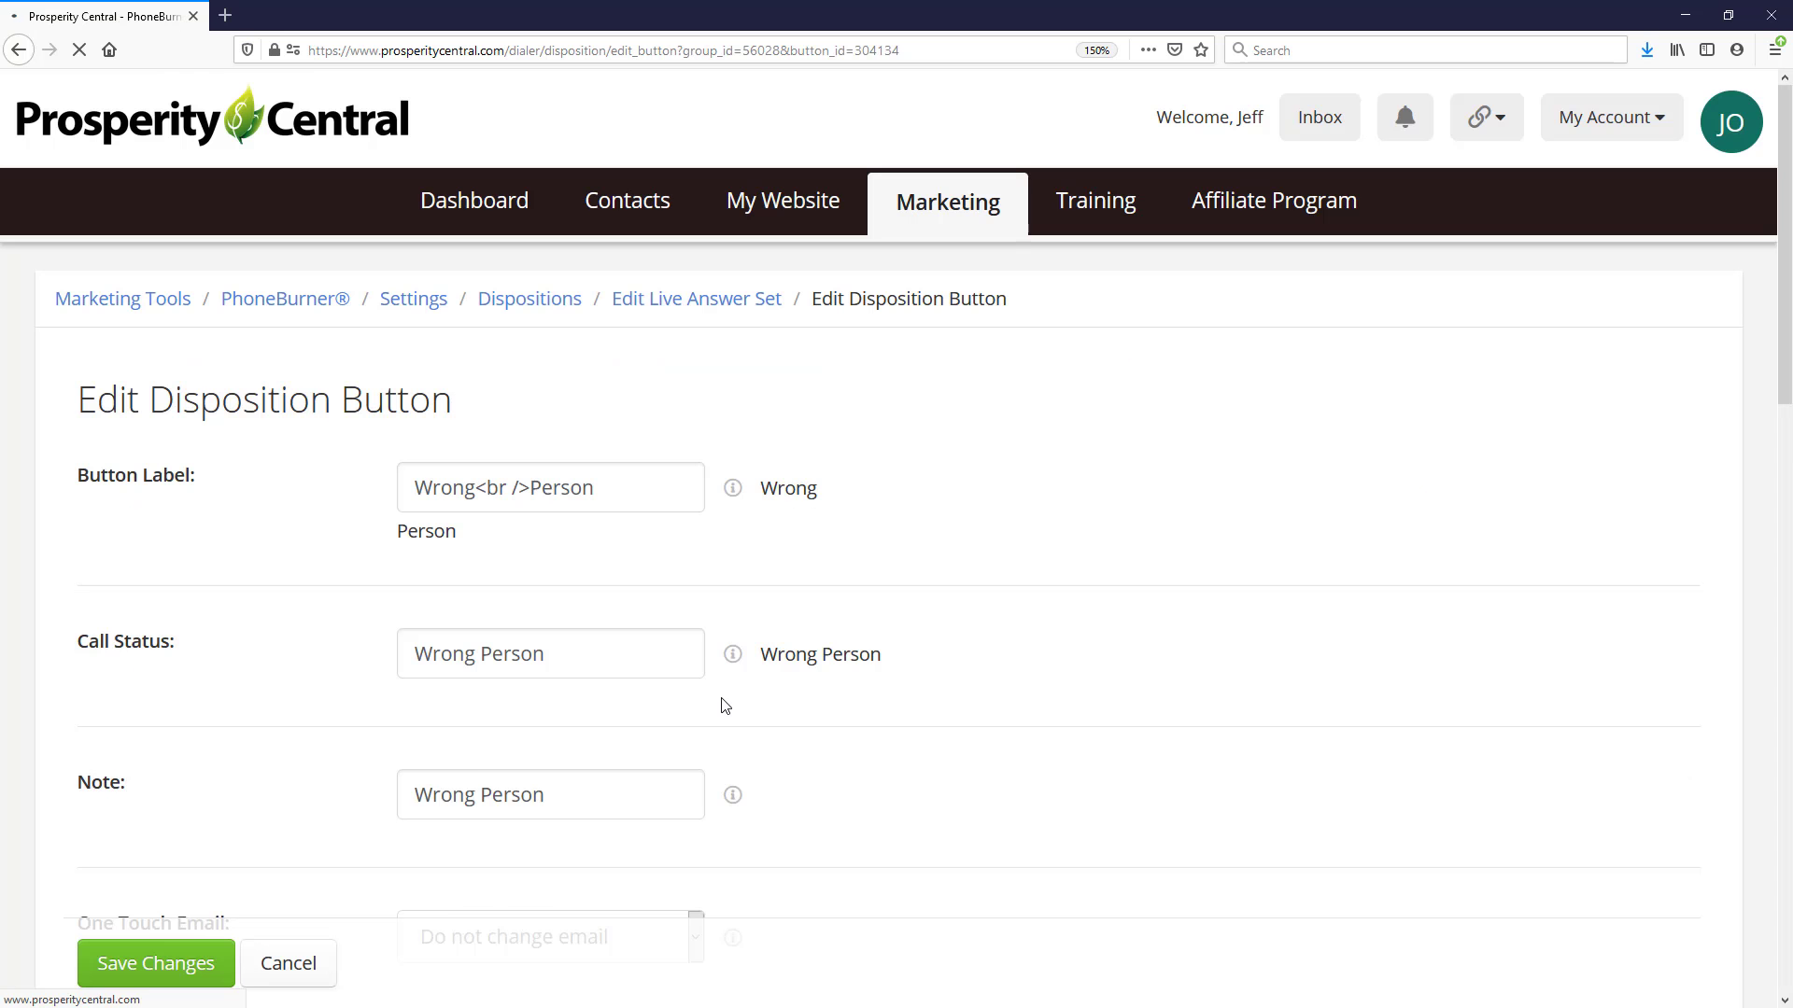
left_click_drag(529, 487, 474, 486)
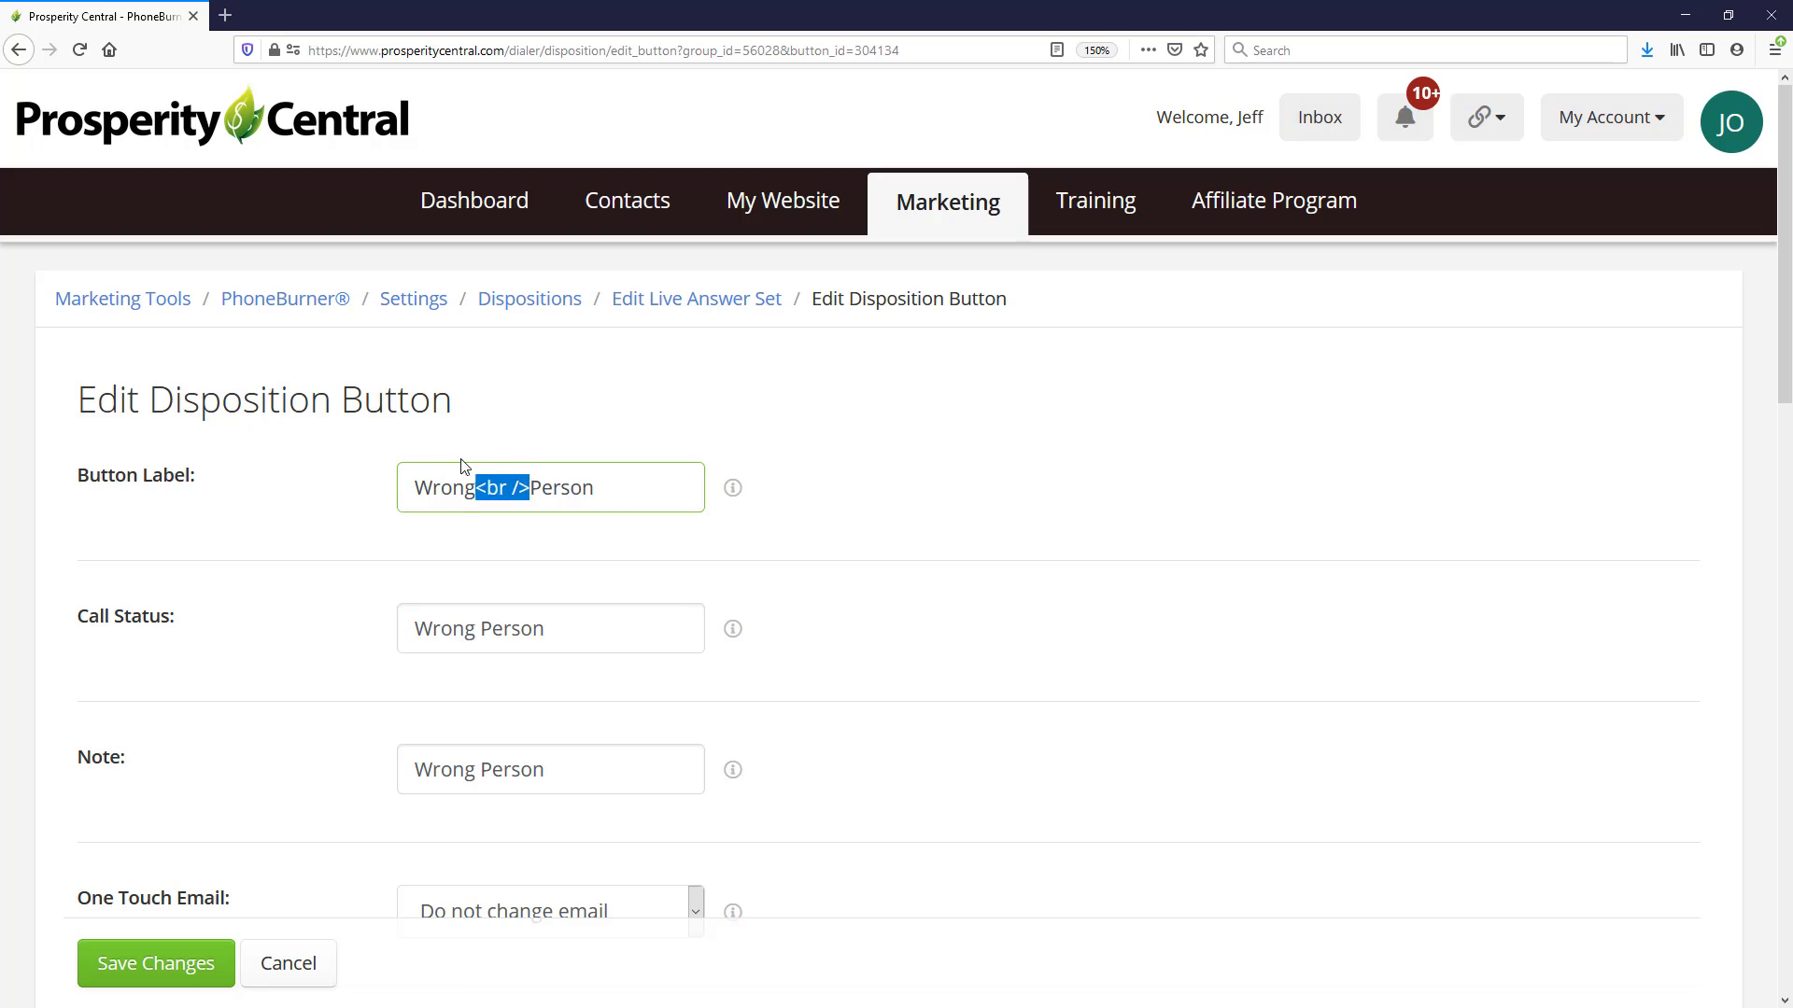
left_click(990, 553)
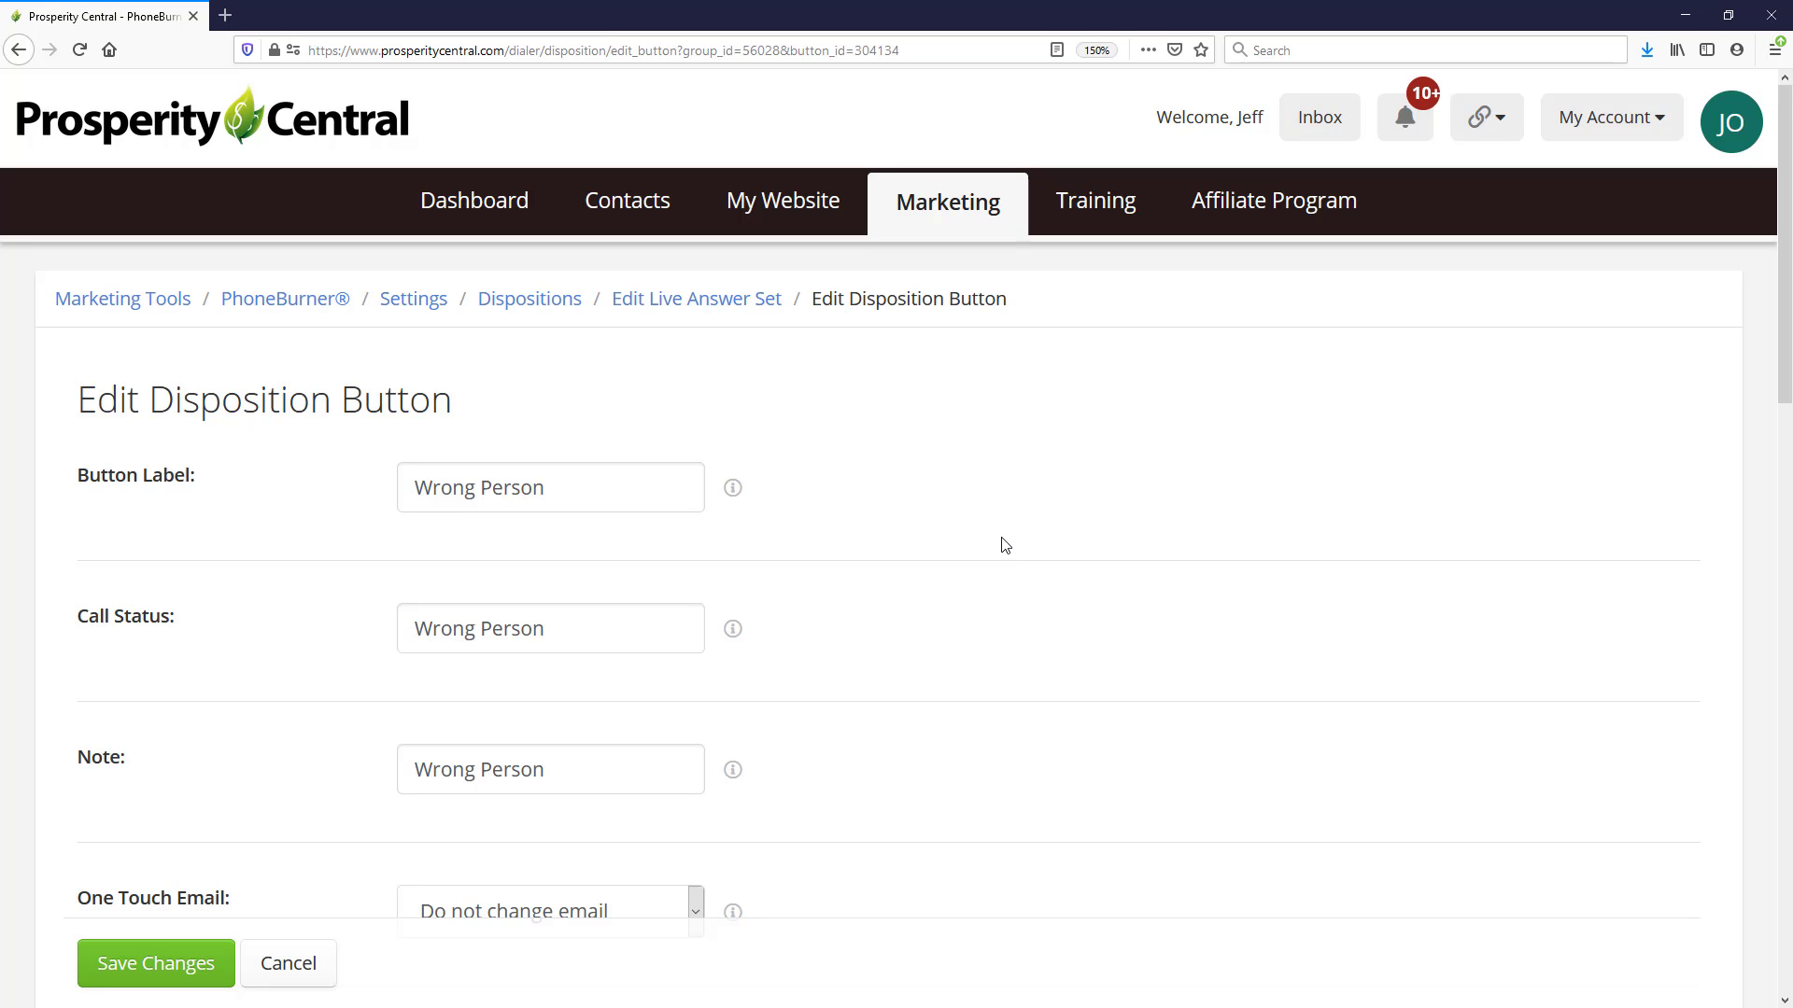
Save the Wrong Person button's label, reopen the button, set its One Touch Email to "No Asnwer email", and save it.
scroll(887, 752, "down", 7)
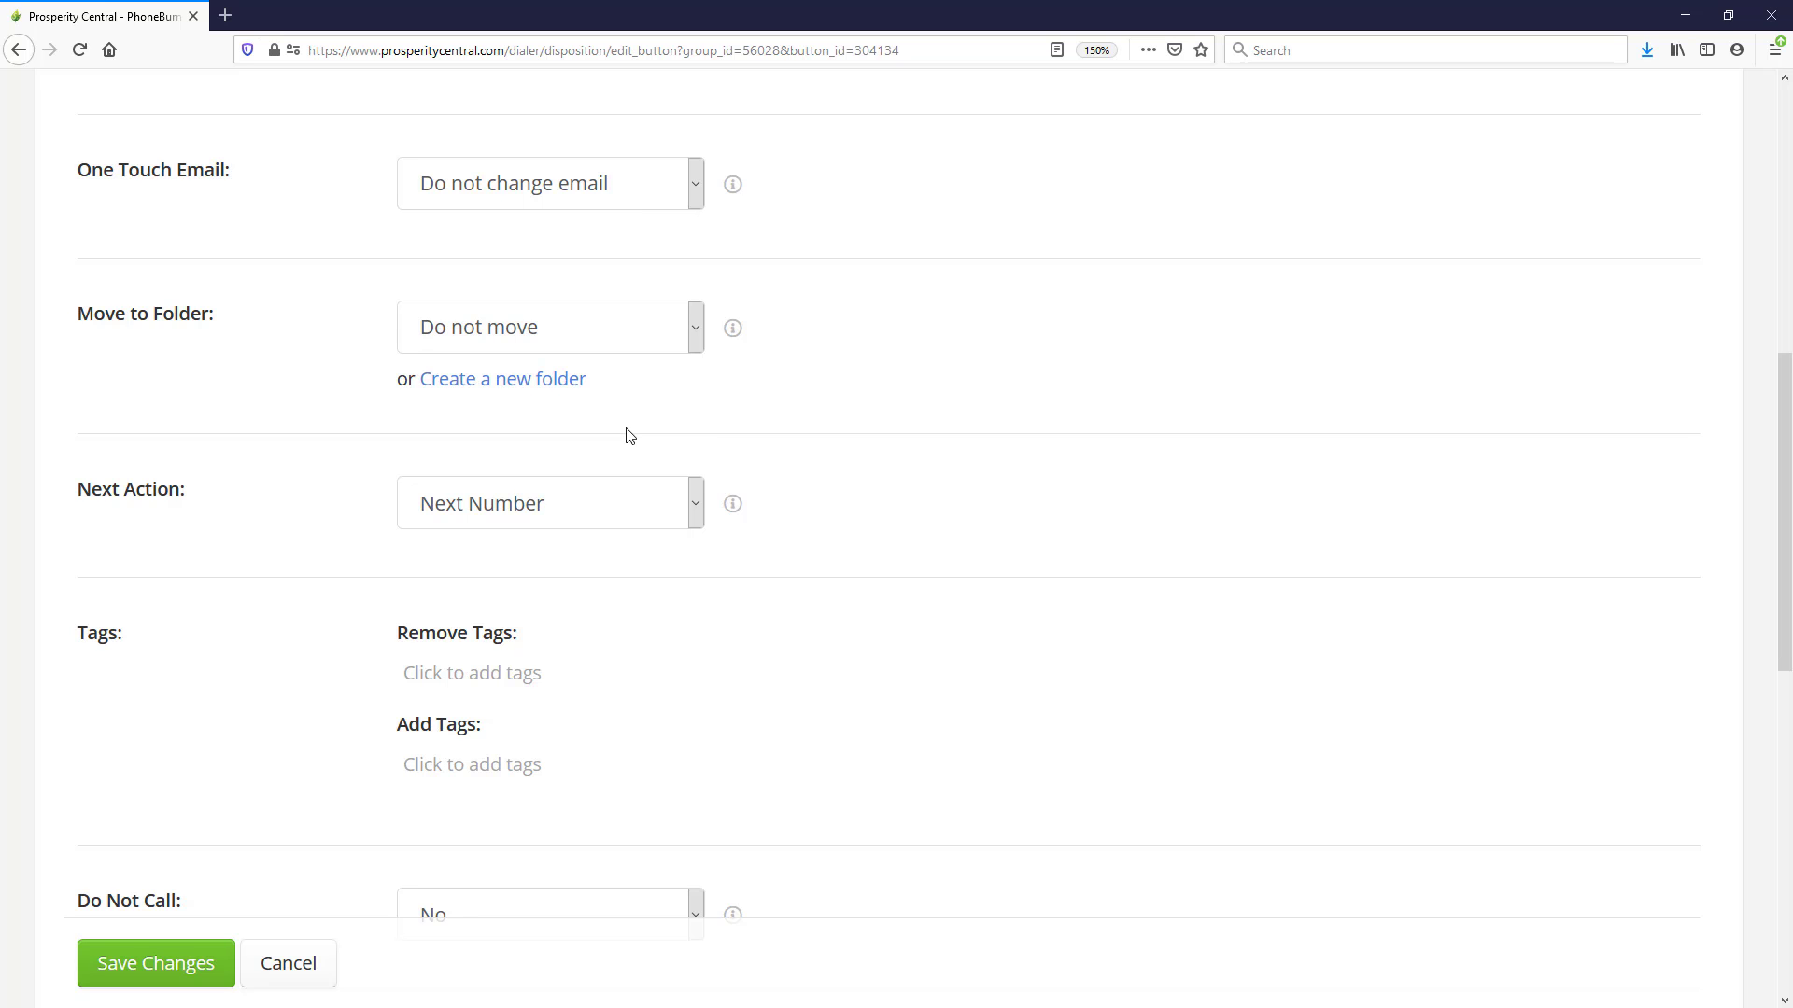
left_click(151, 964)
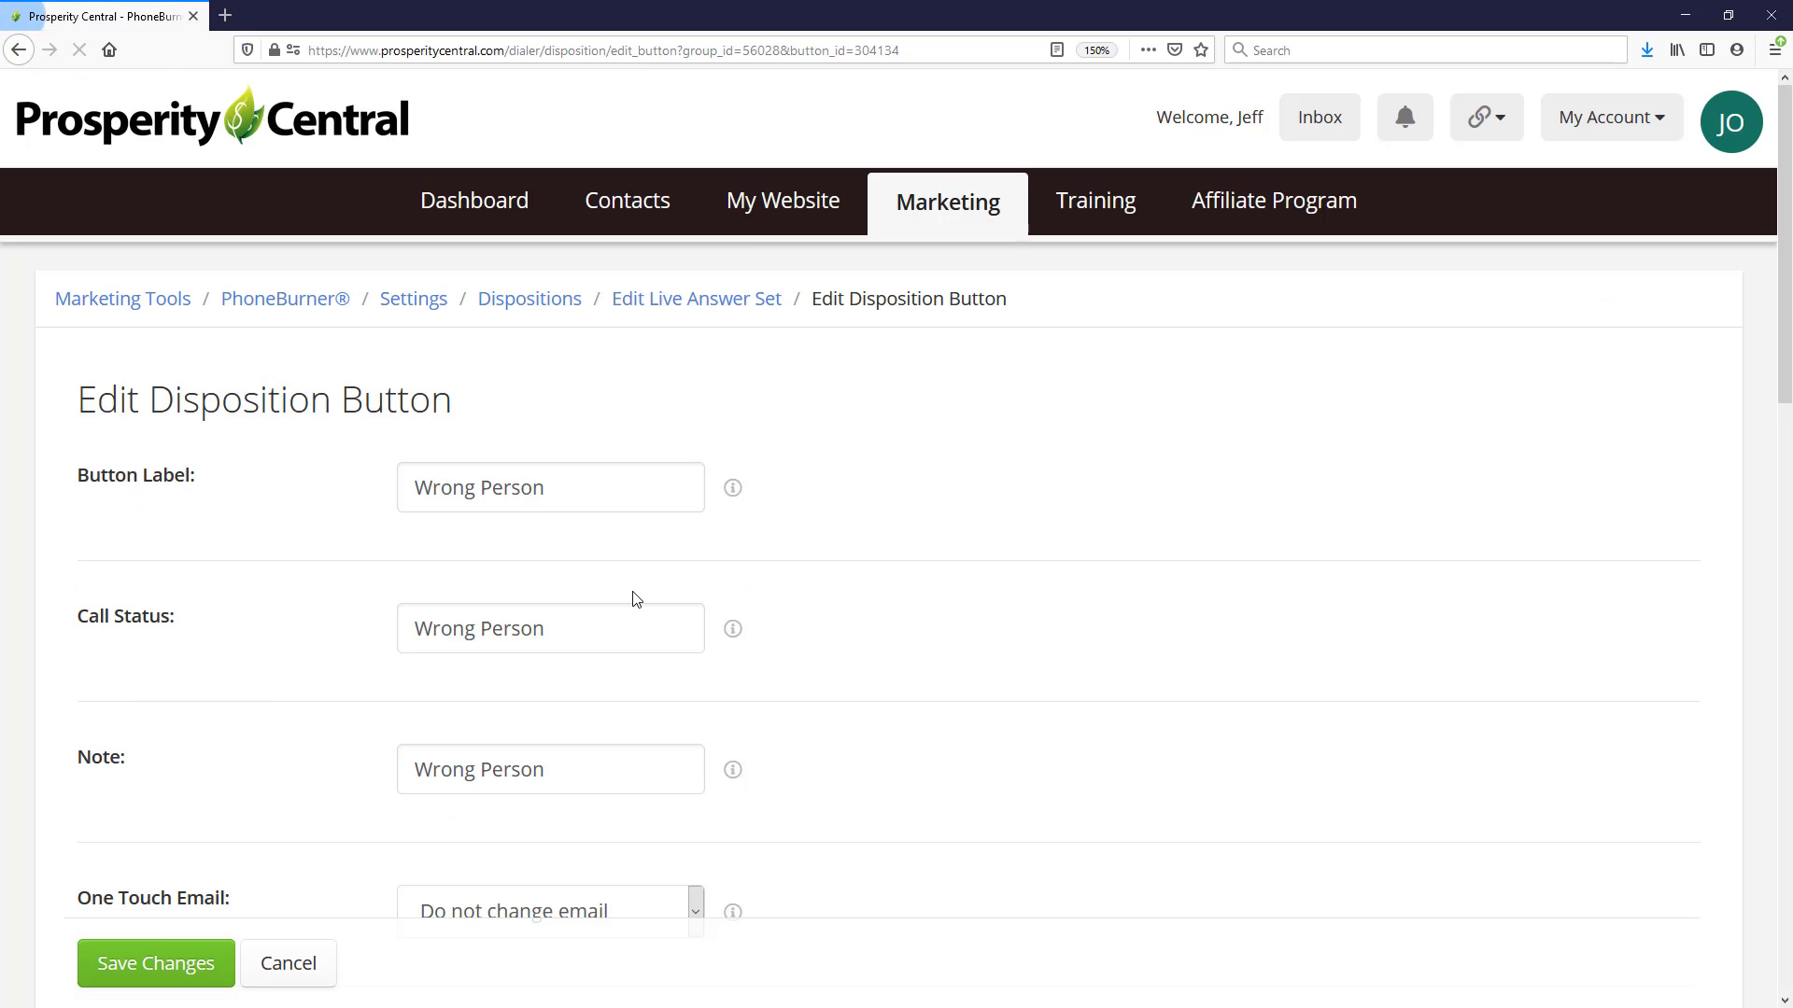
scroll(632, 592, "down", 5)
left_click(487, 194)
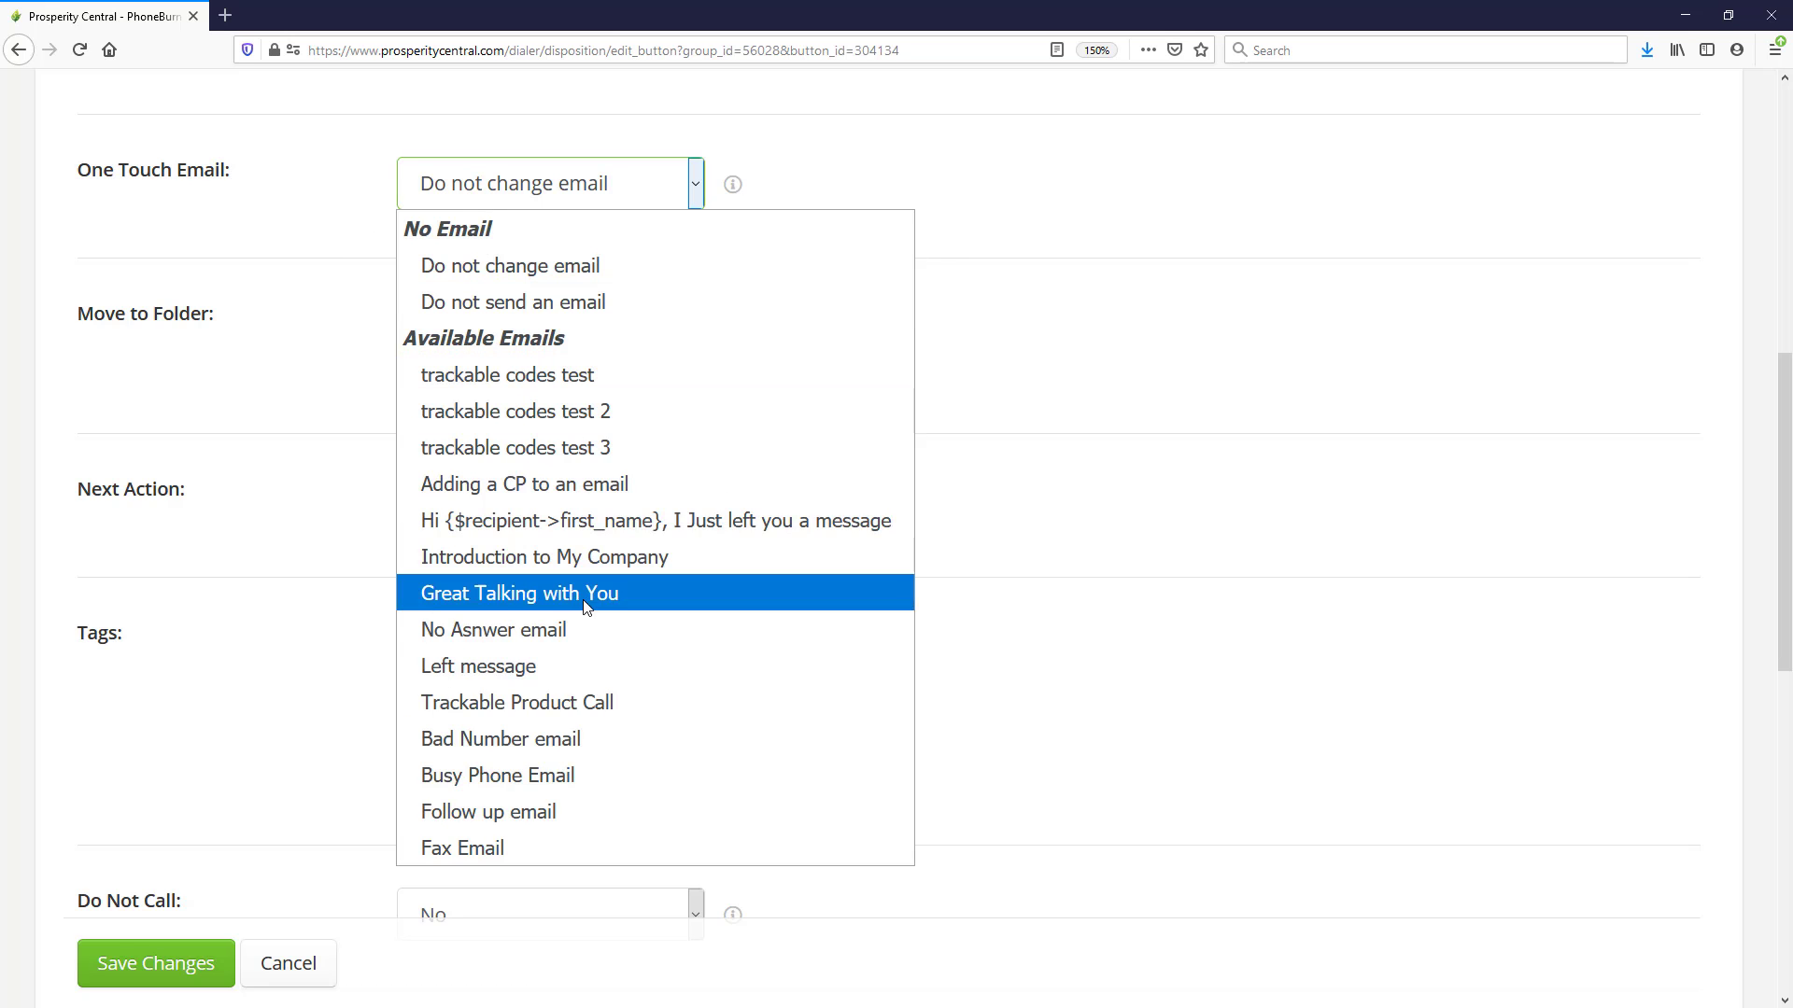
left_click(498, 639)
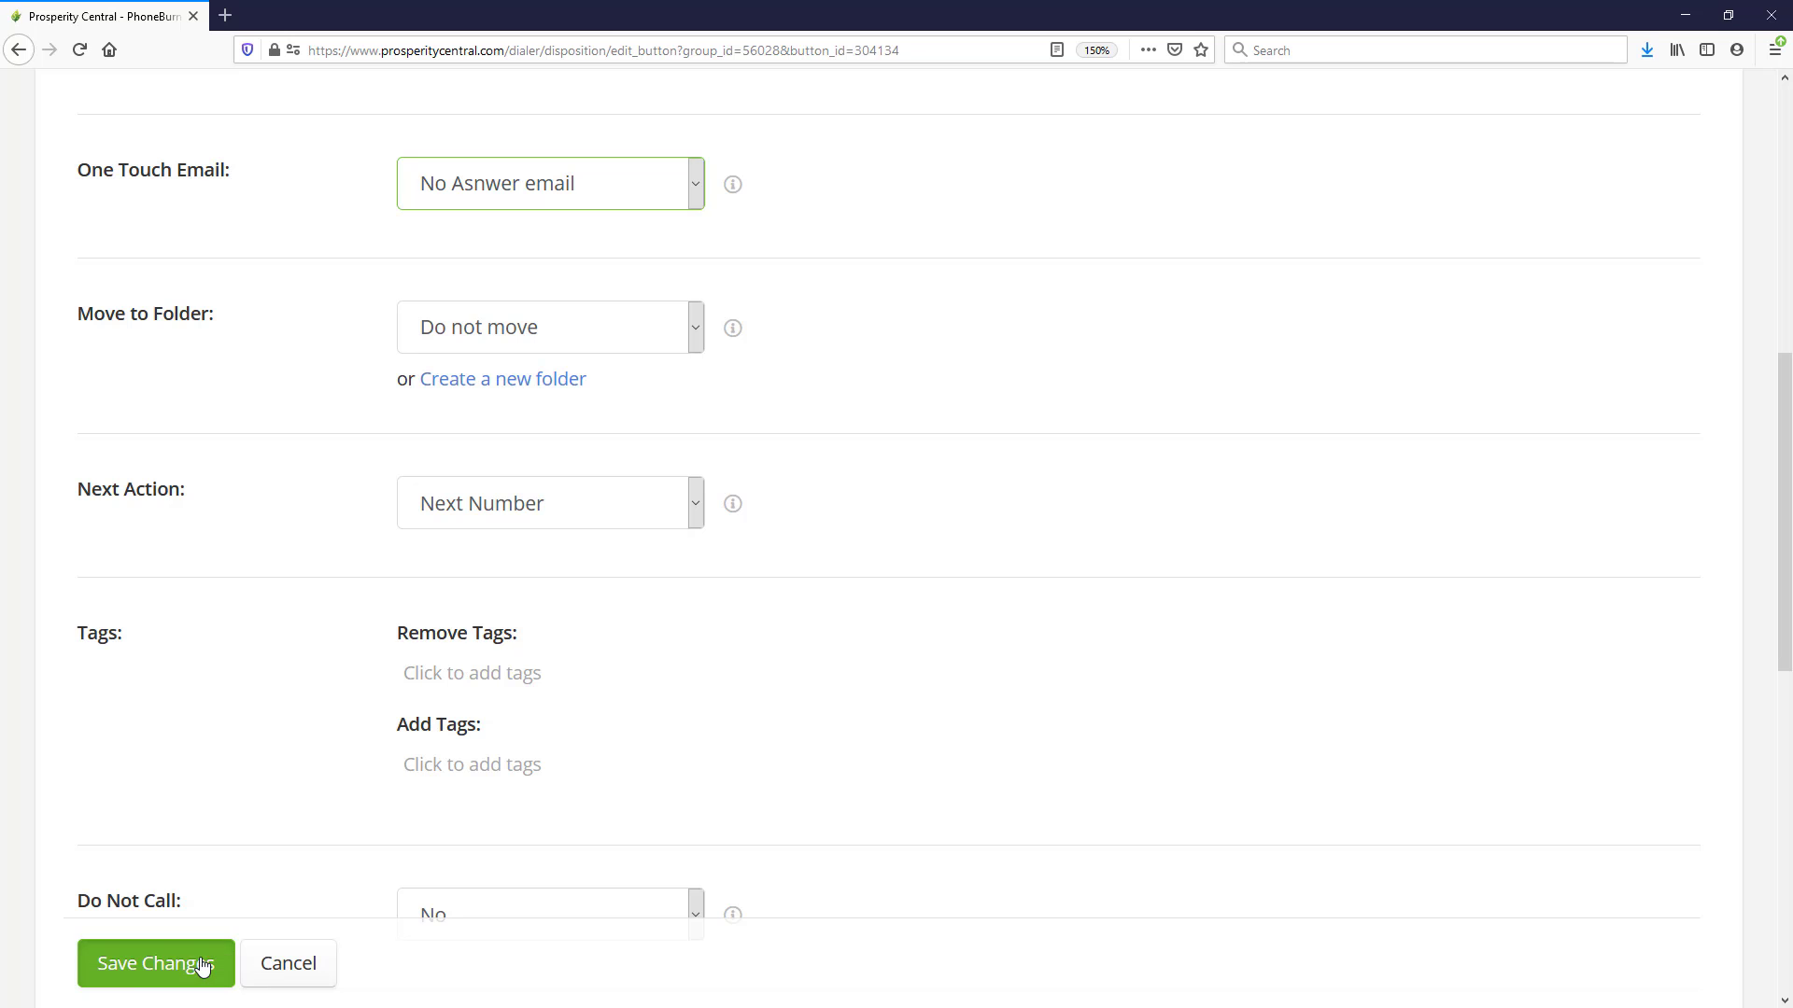
left_click(150, 965)
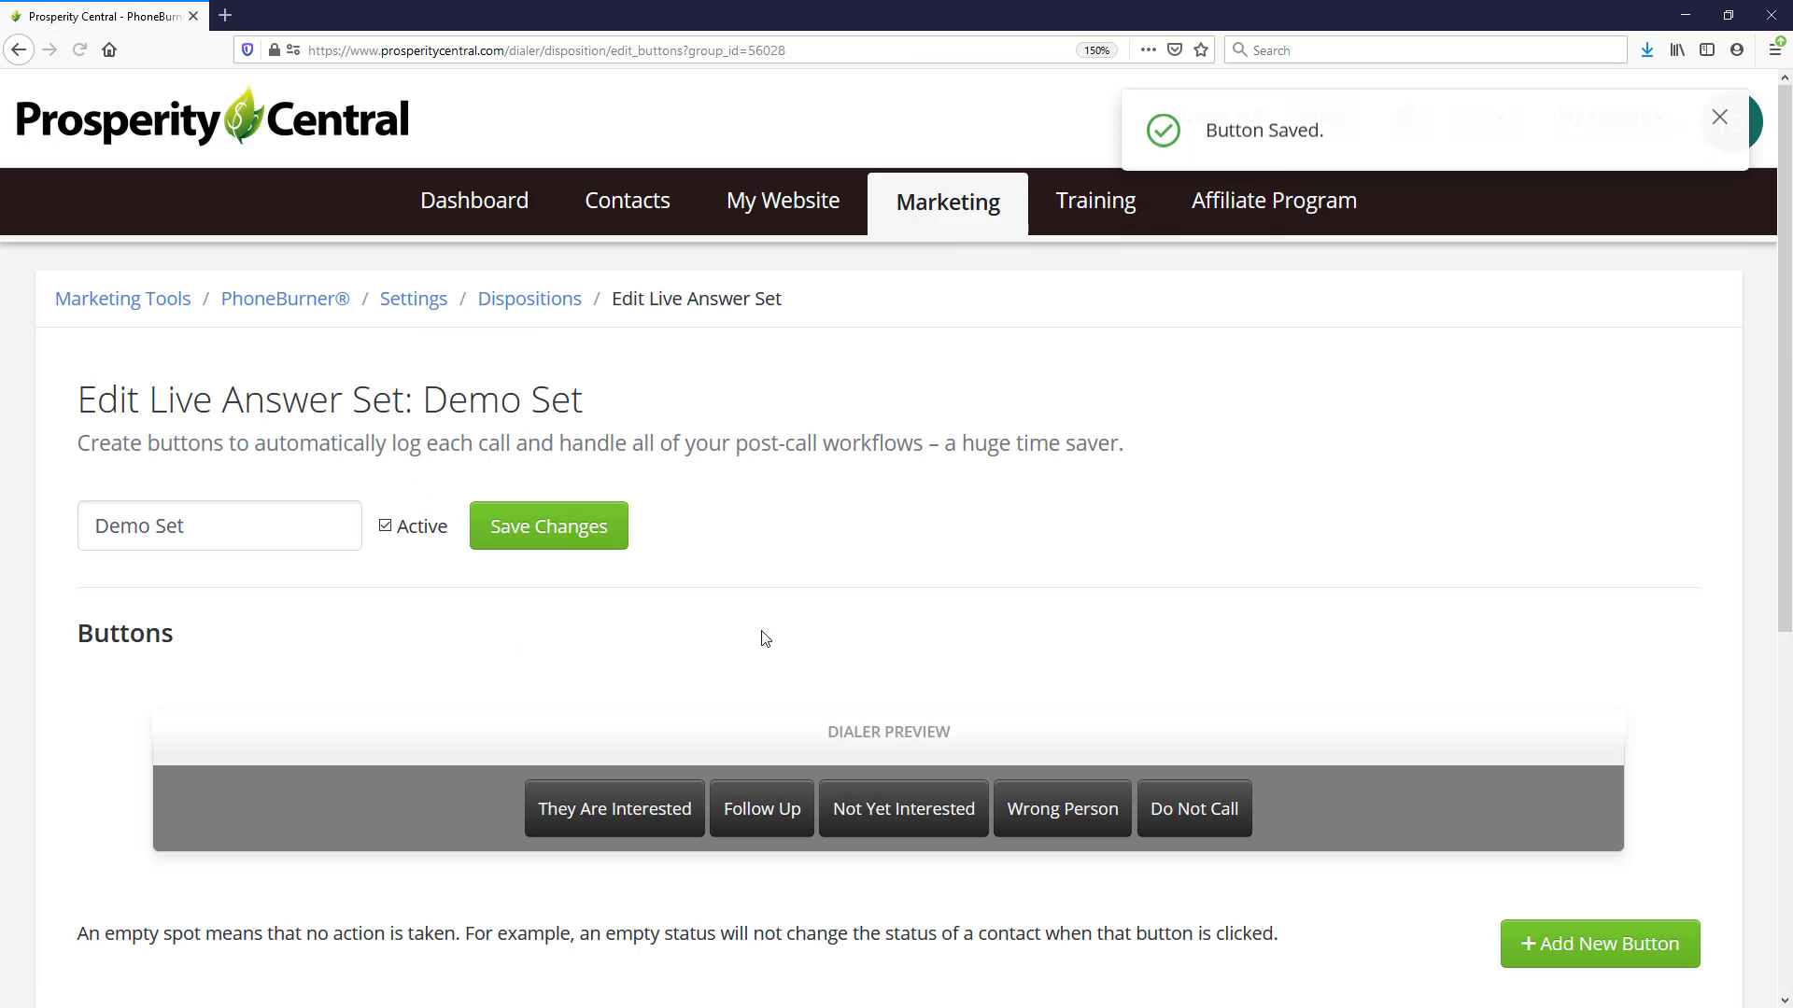
Open the Do Not Call button of the live answer set and set it to move contacts to the "C1 Do Not Call" folder.
scroll(766, 634, "down", 5)
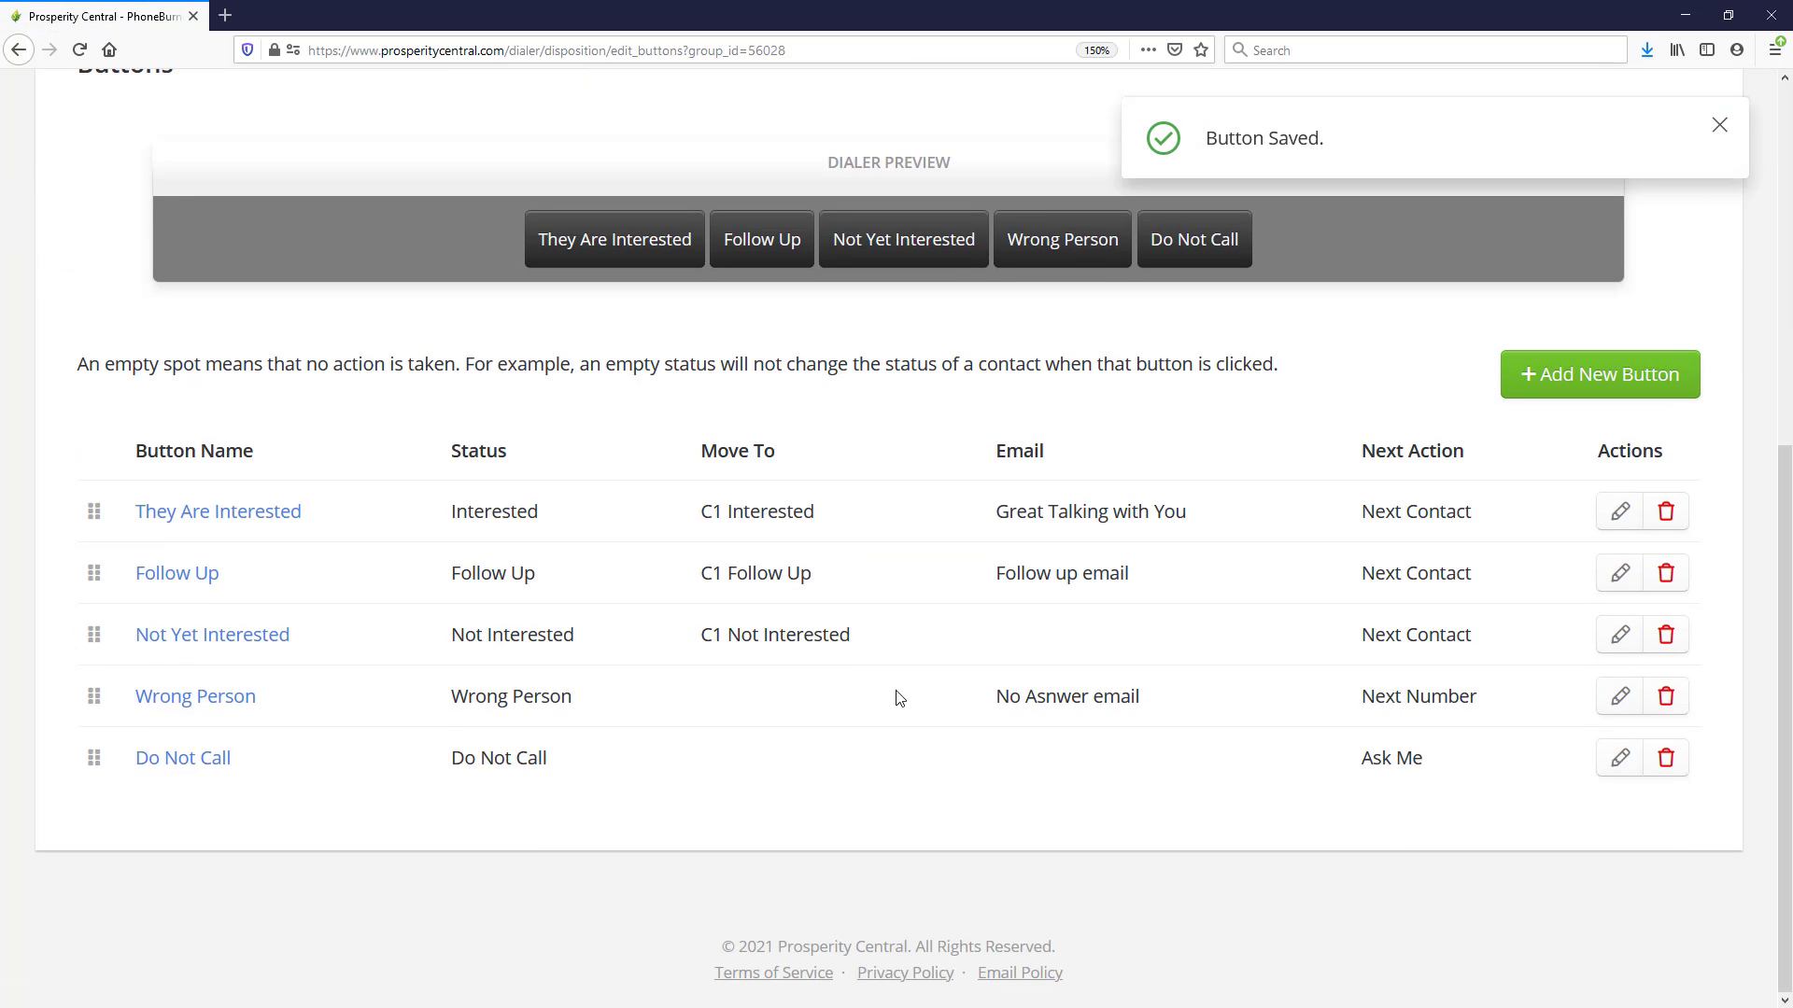
left_click(204, 770)
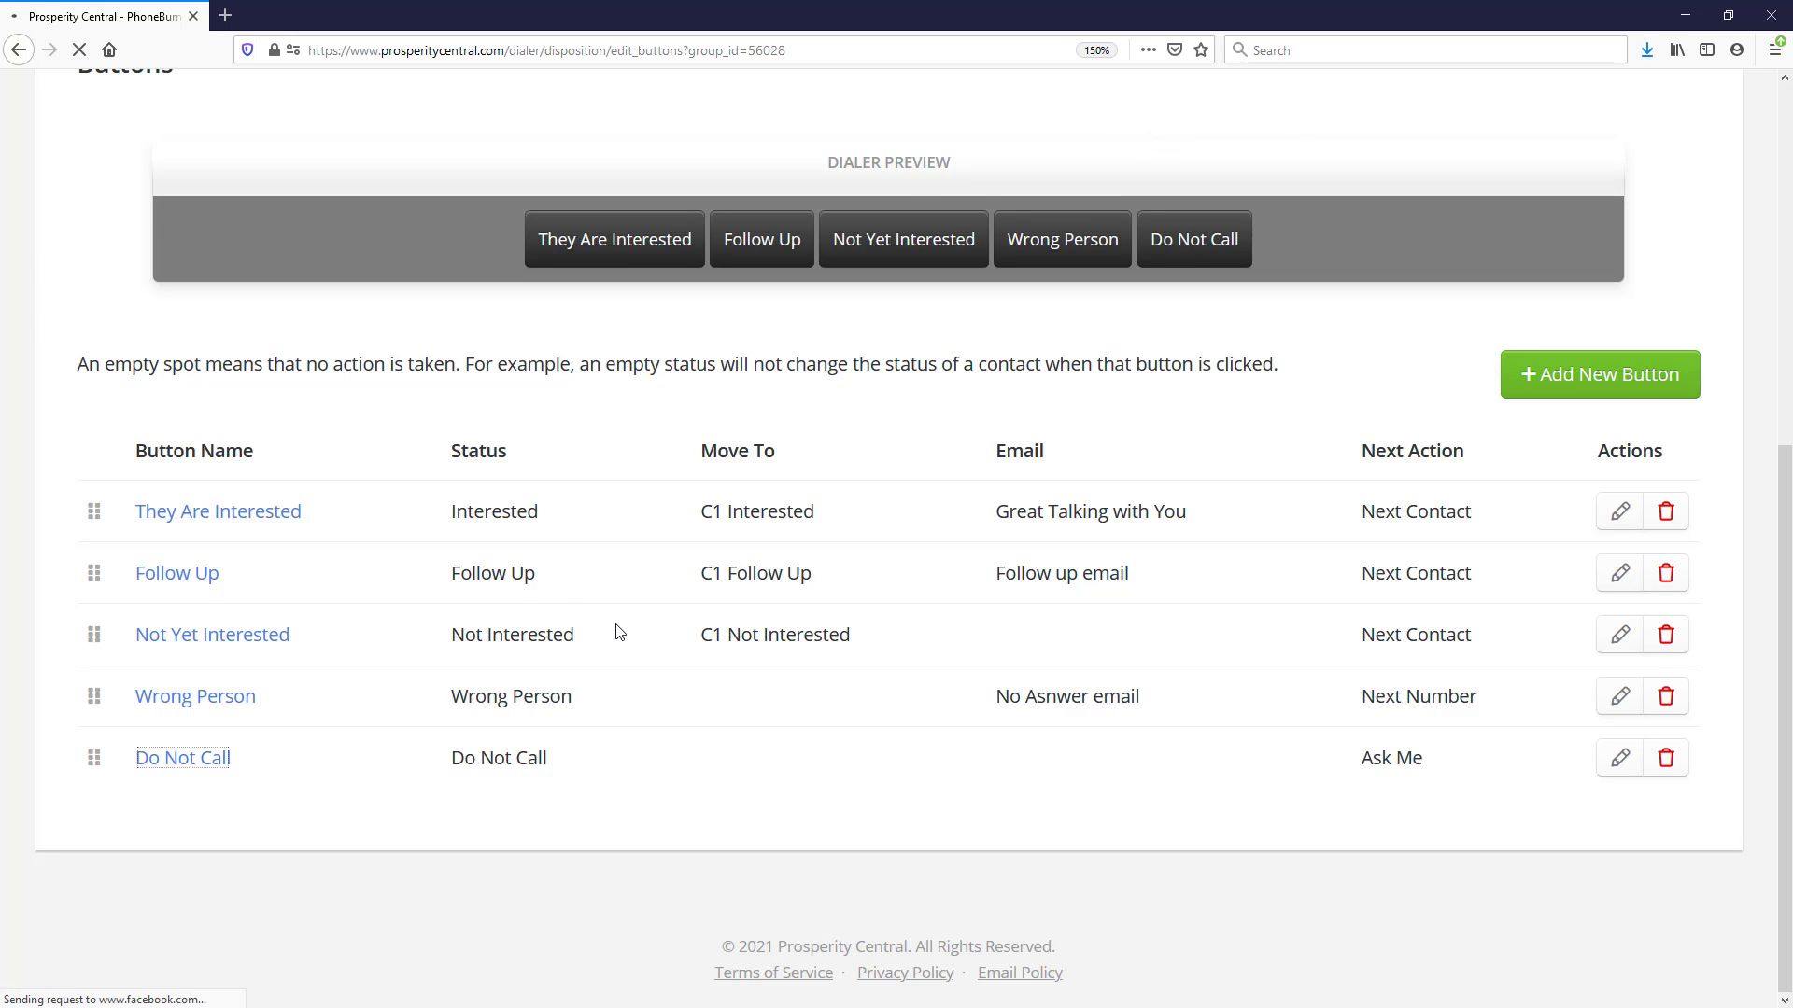
scroll(756, 579, "down", 3)
scroll(761, 581, "down", 3)
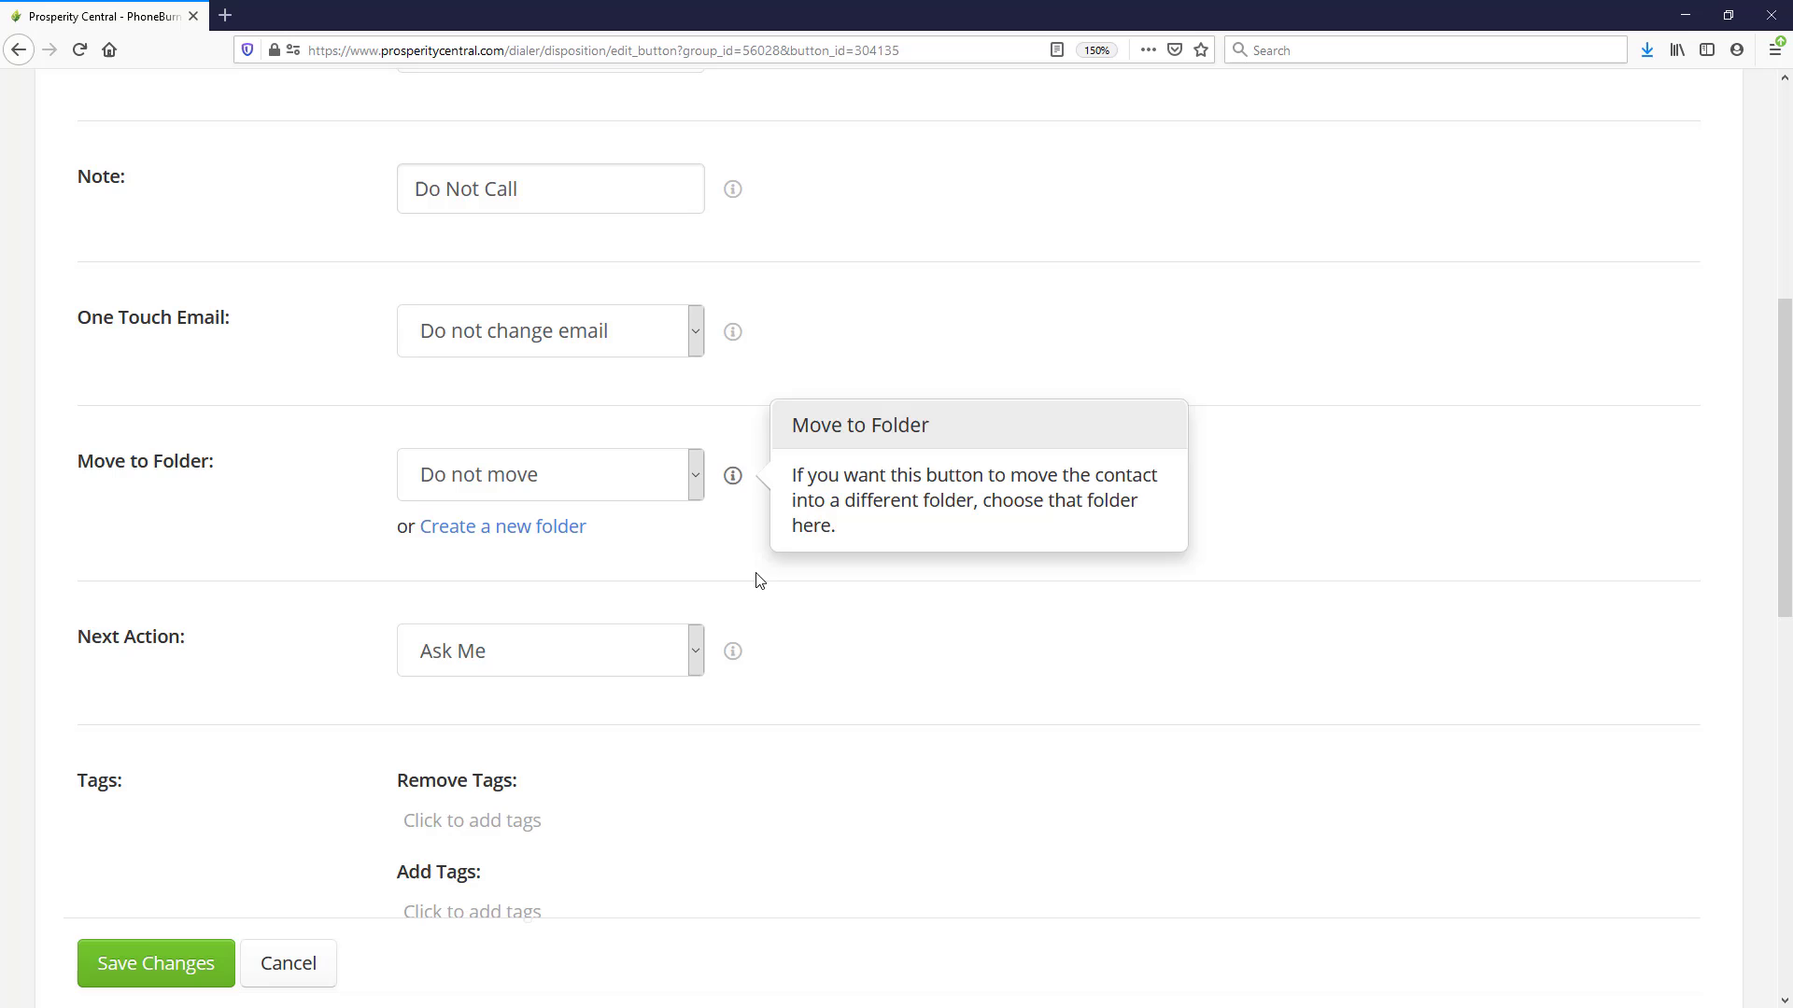
left_click(621, 485)
scroll(594, 742, "down", 4)
scroll(595, 742, "down", 2)
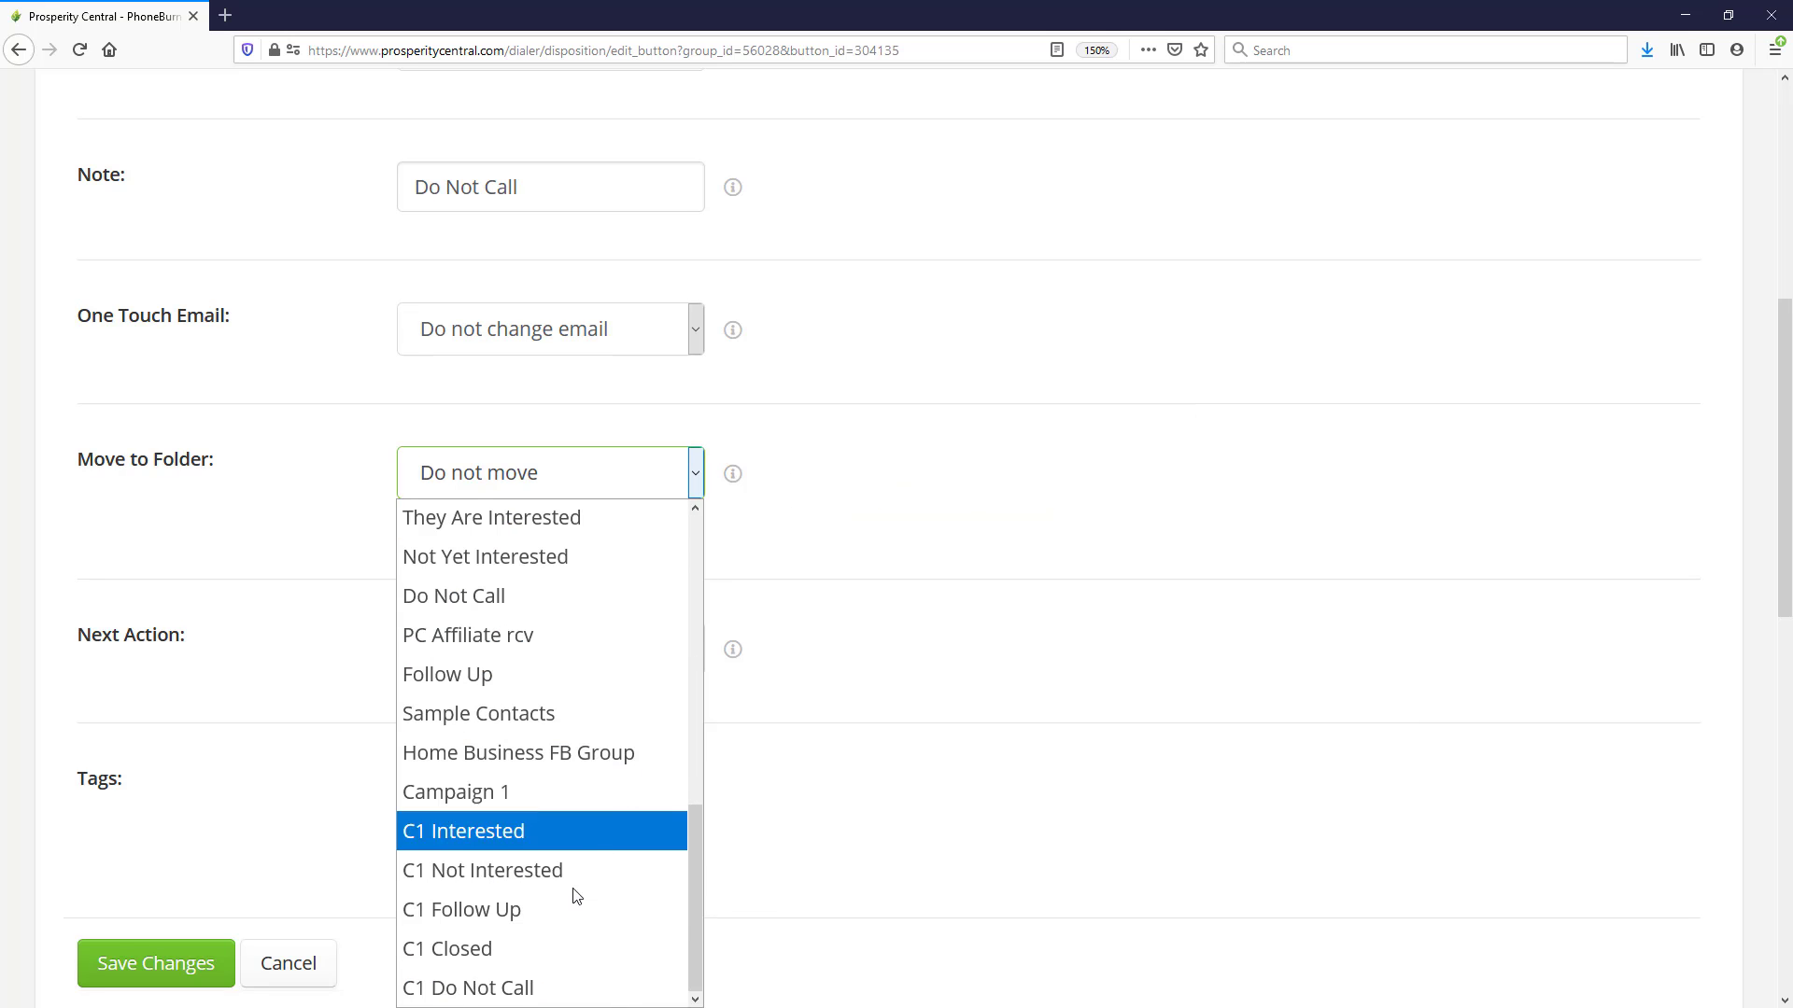
left_click(539, 982)
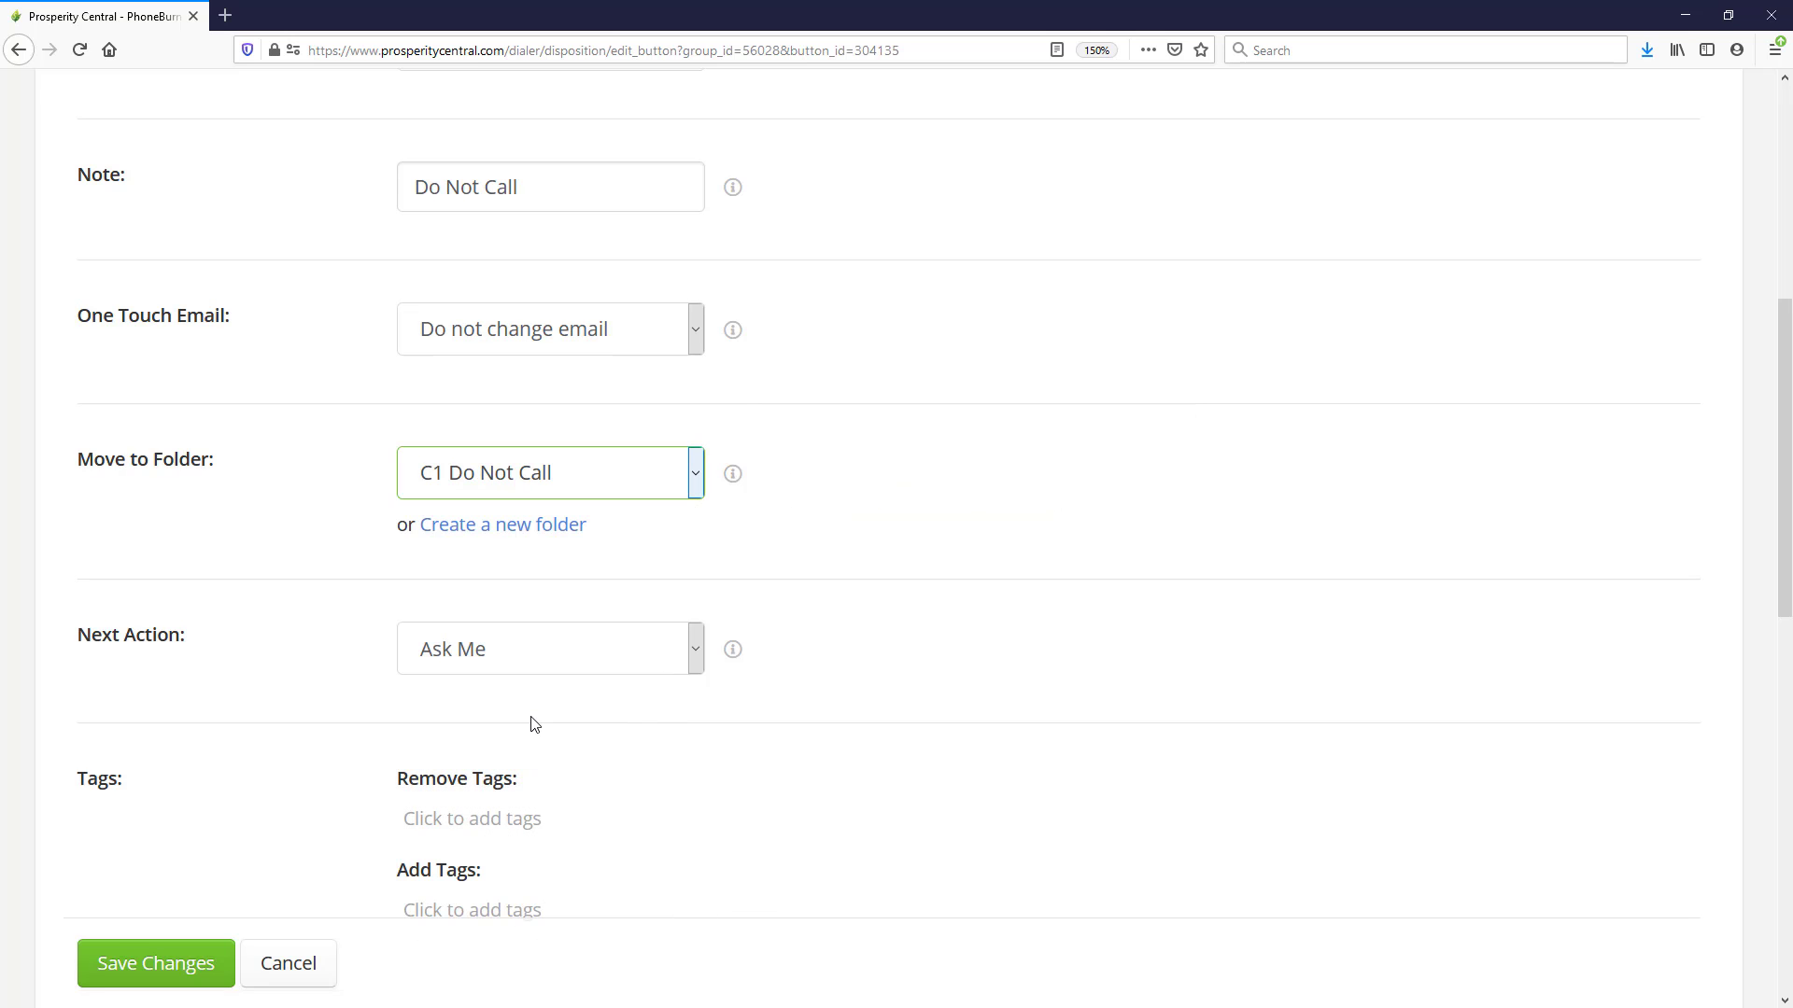
Review the Do Not Call button's remaining call, deletion and webhook settings, save the button, and check the live answer button list.
scroll(532, 721, "down", 5)
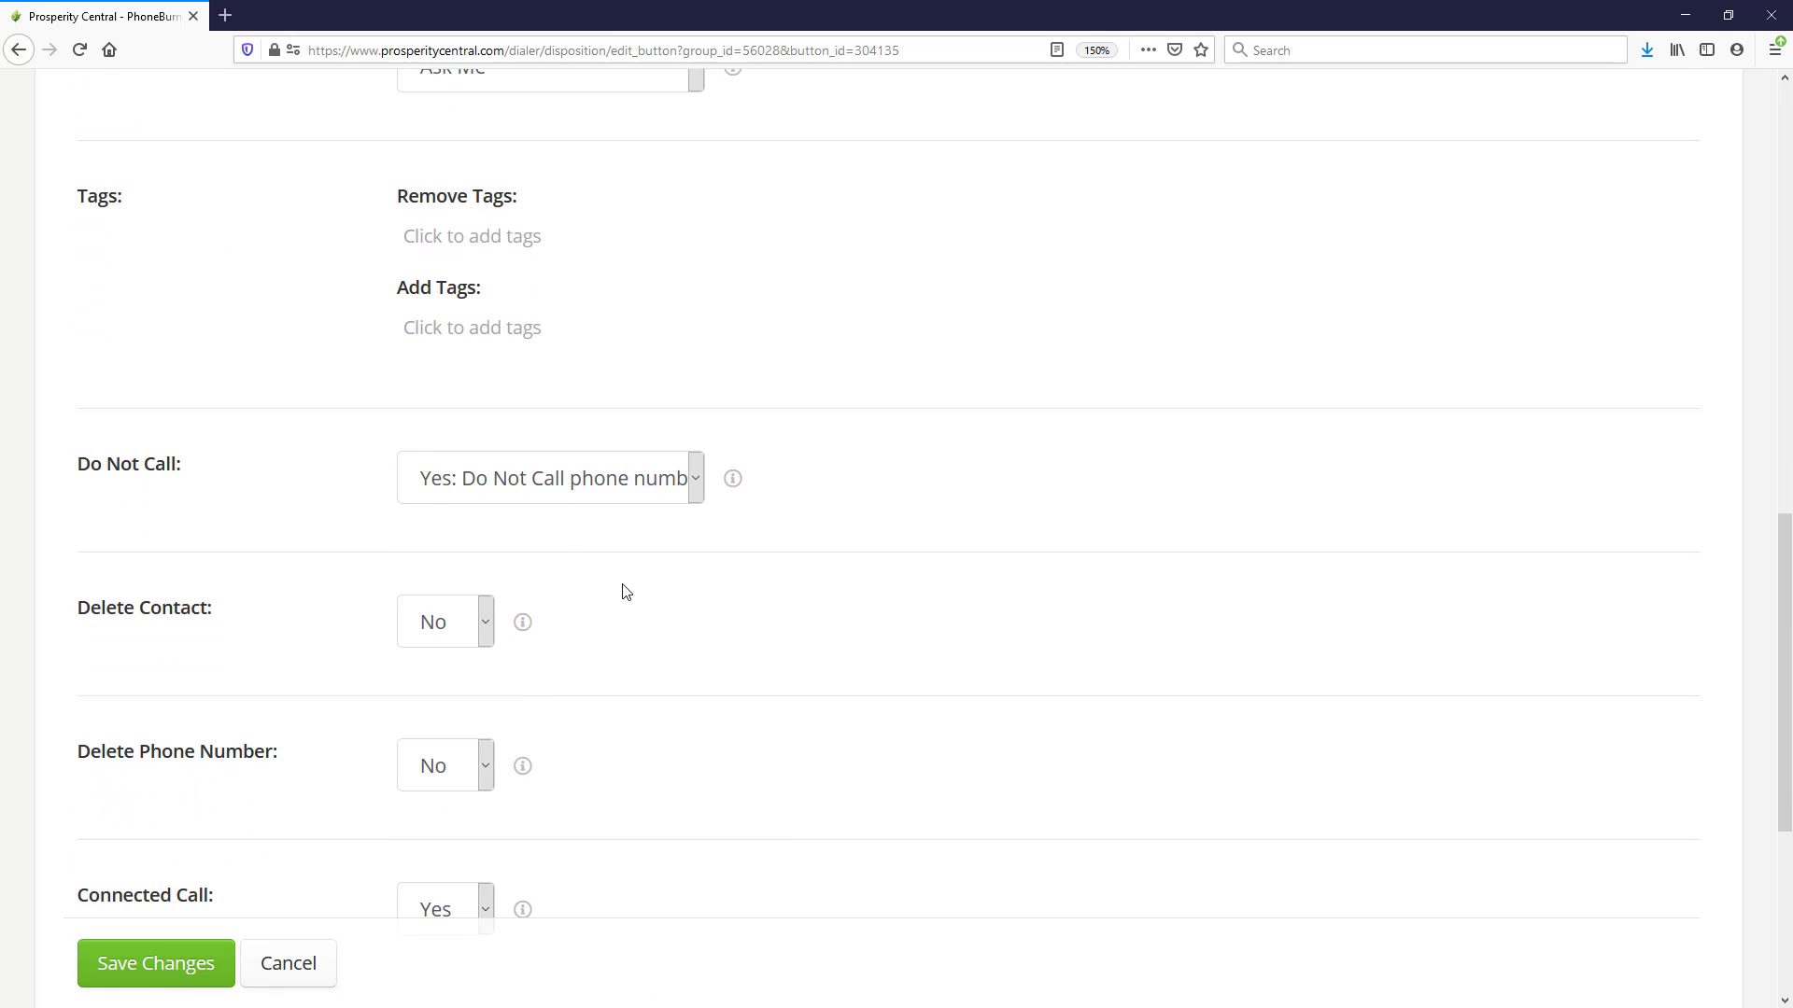
scroll(621, 588, "down", 1)
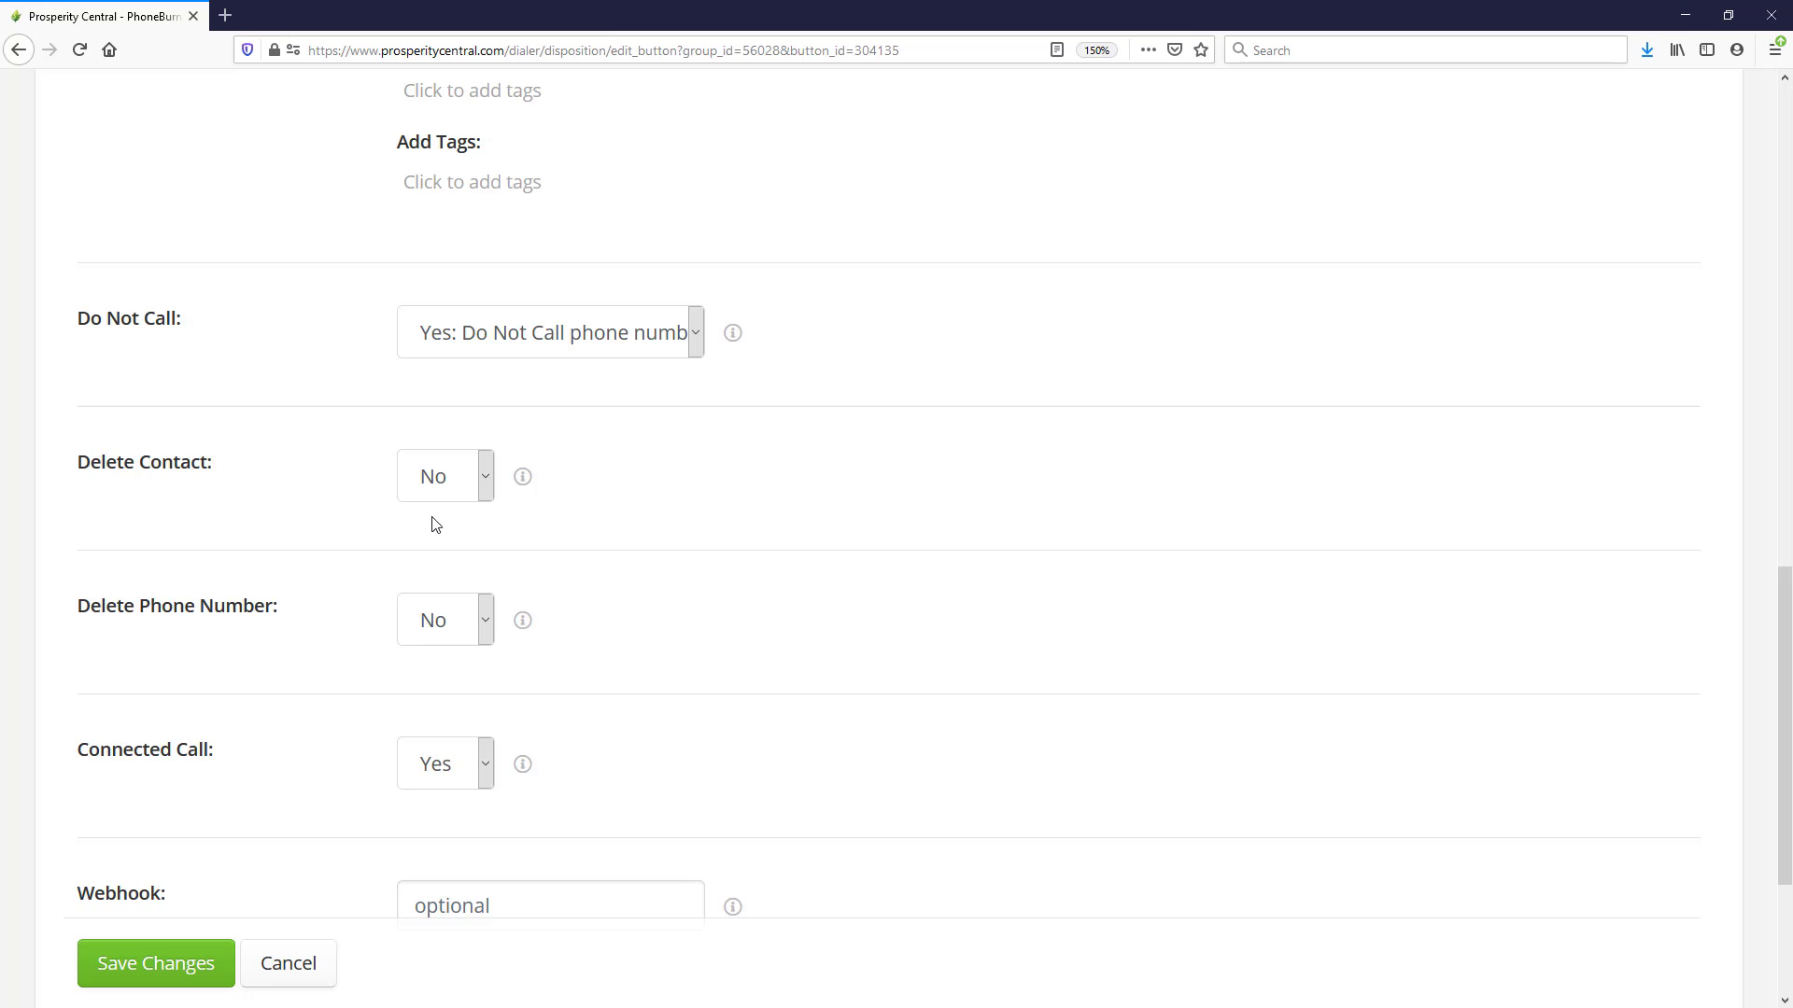
scroll(434, 523, "down", 1)
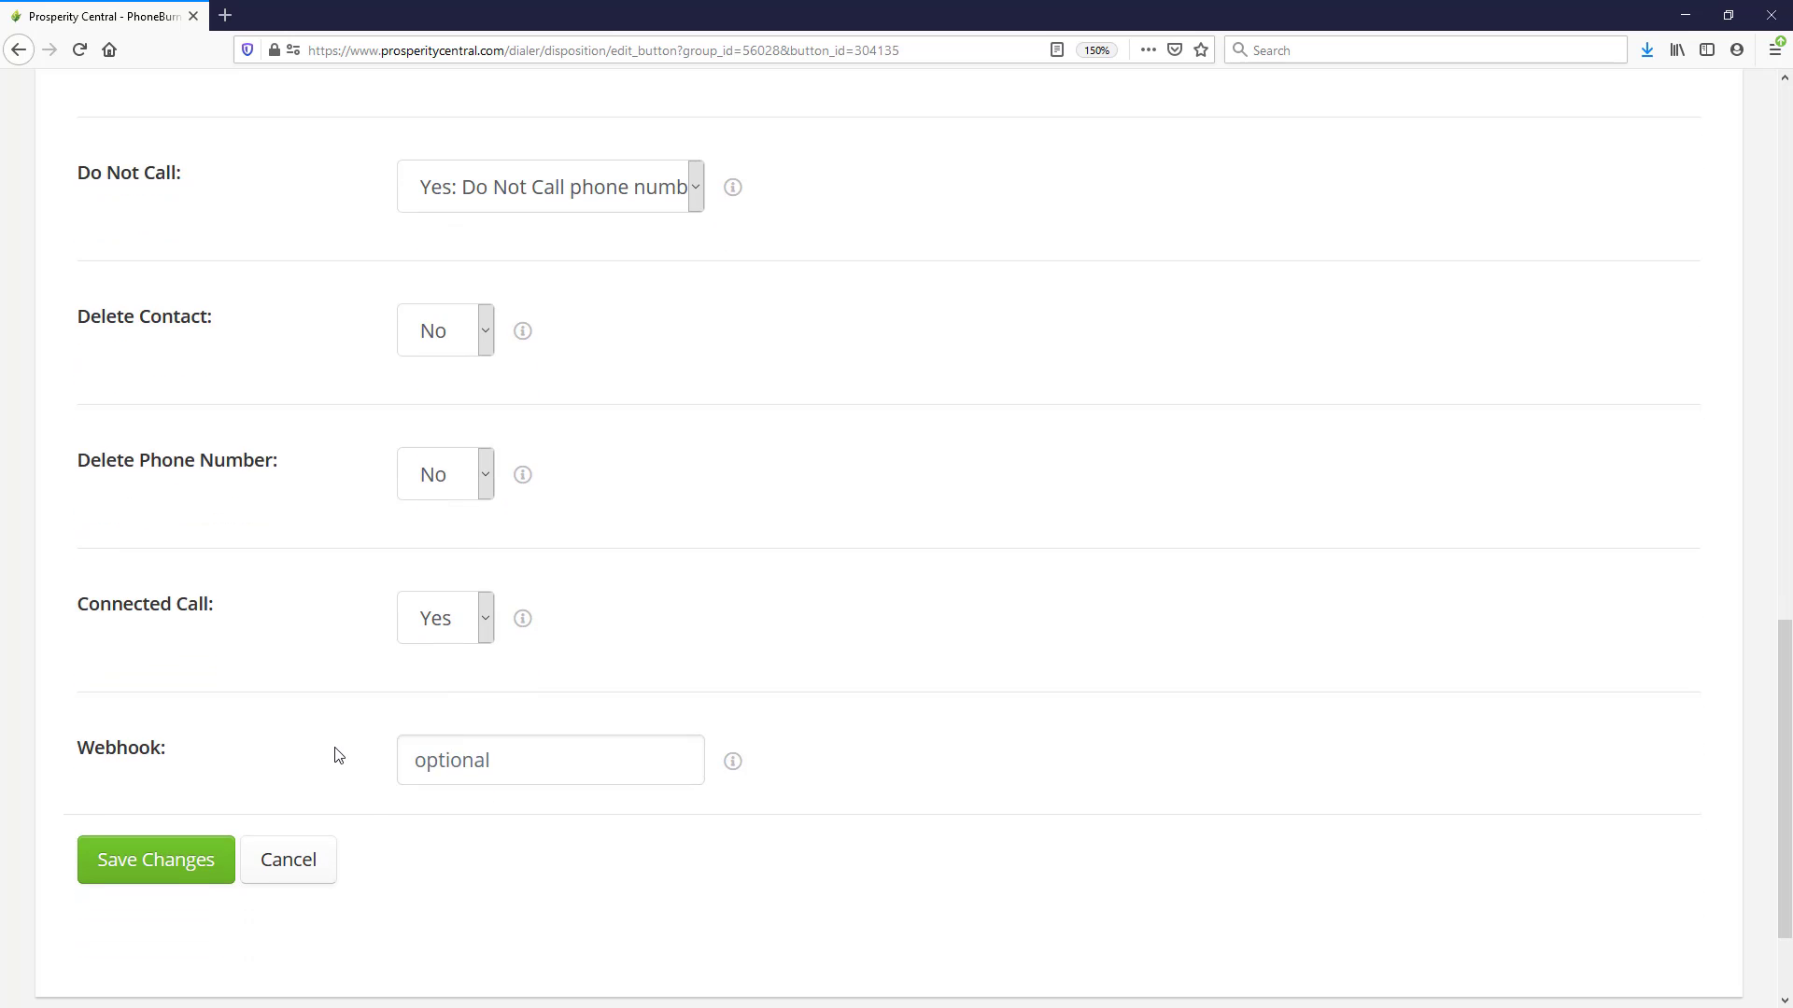
left_click(136, 859)
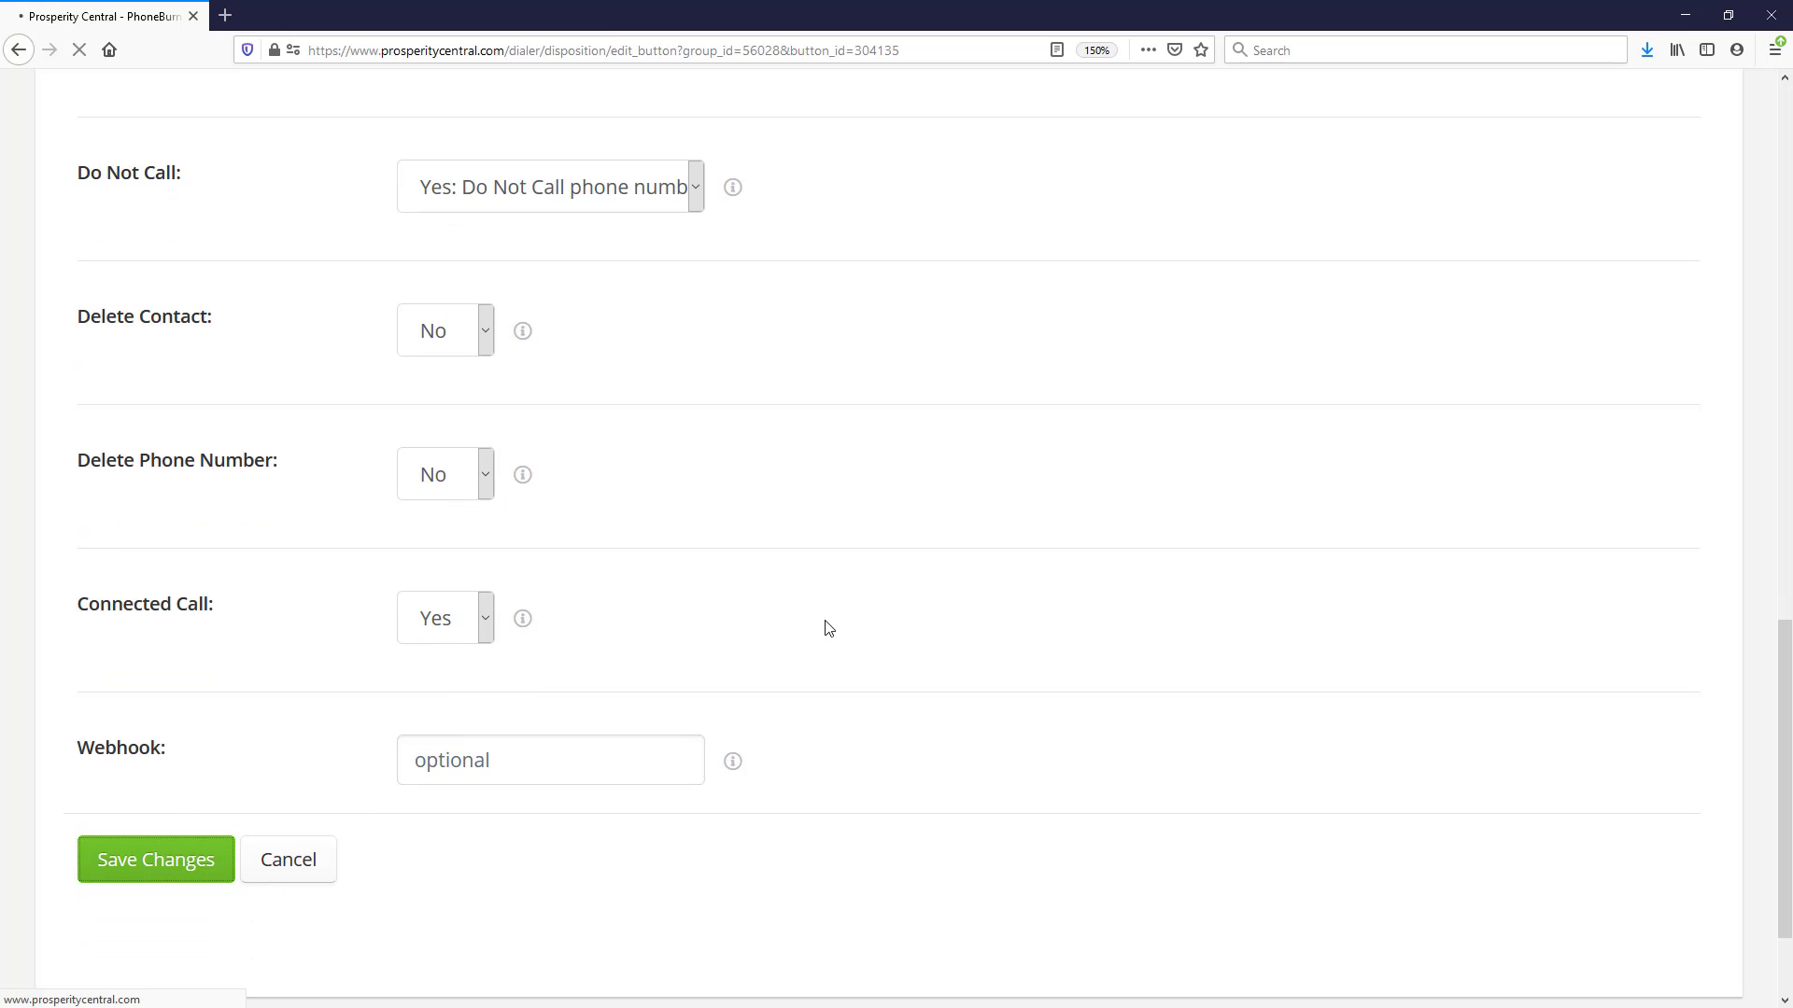
scroll(825, 629, "down", 4)
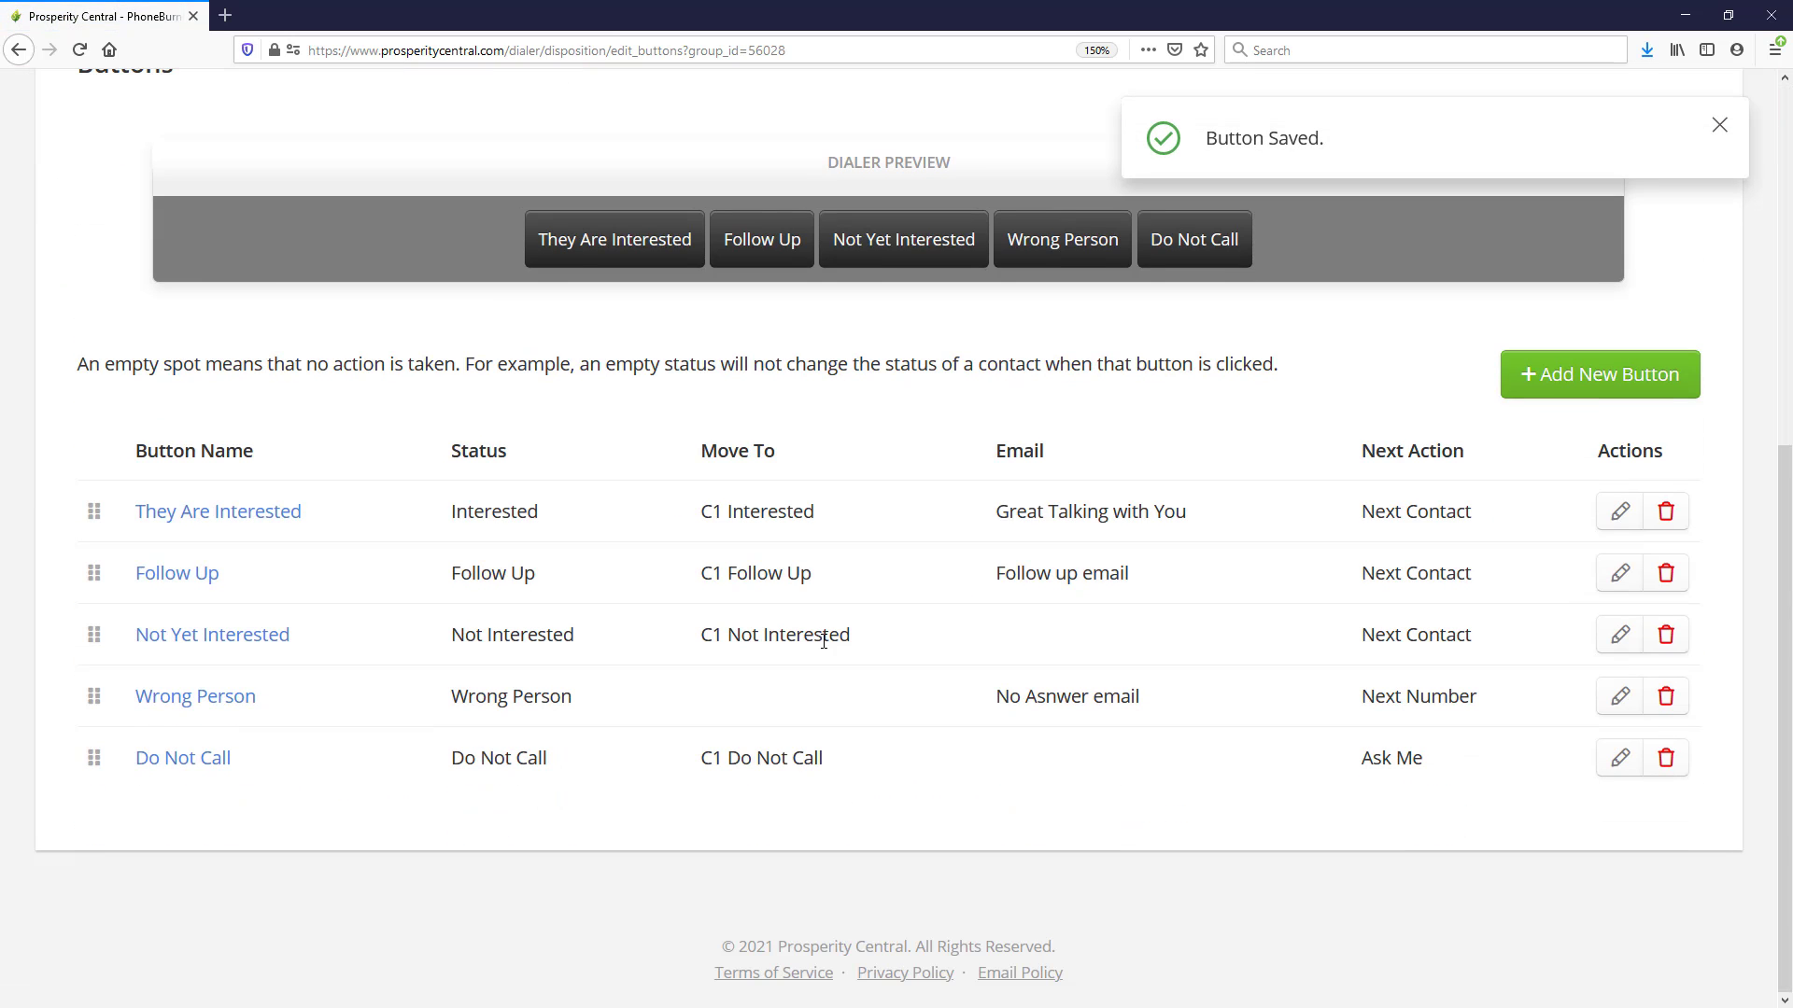